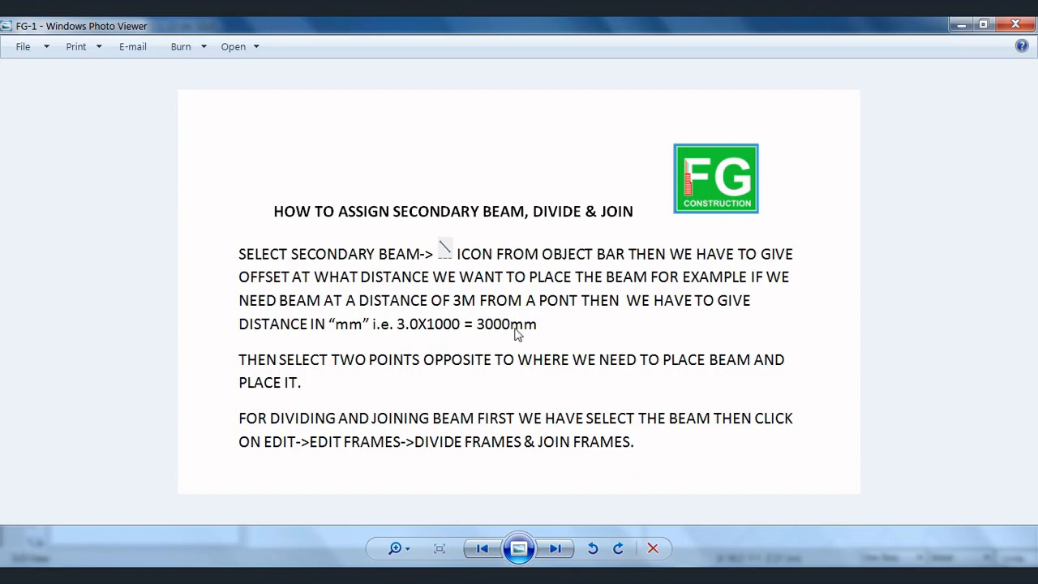
Step: Switch from the instruction notes to ETABS and set the drawing scope to Similar Stories
click(495, 333)
click(495, 333)
click(958, 27)
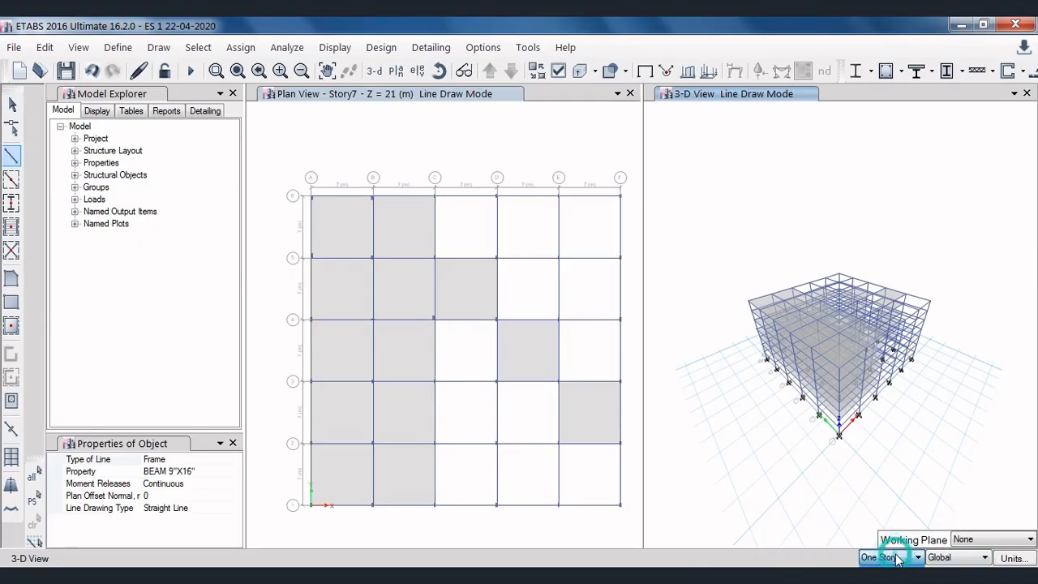
click(879, 578)
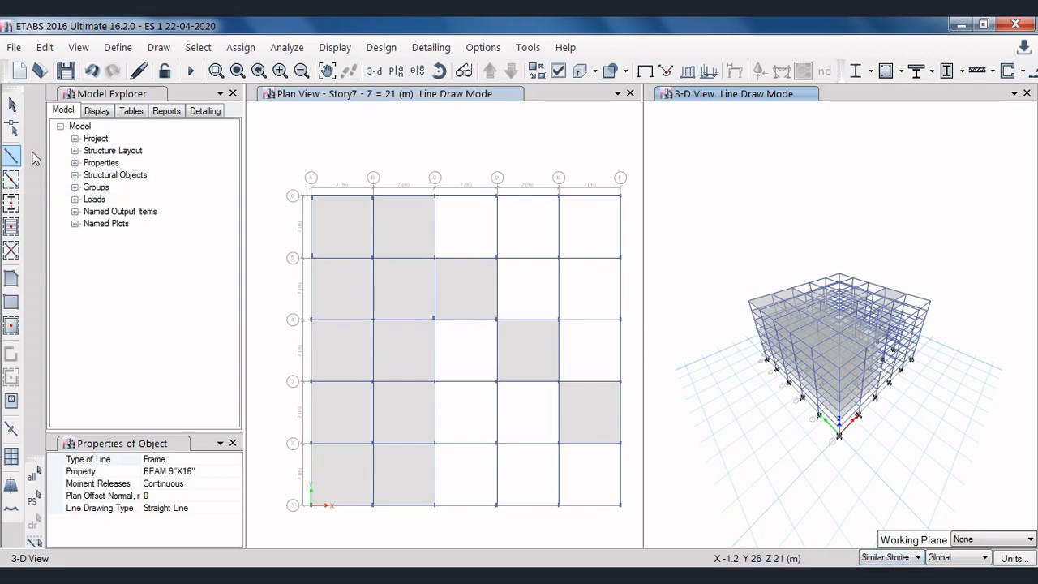
Step: Choose BEAM 9"X16" as the section property for the straight frame line being drawn
click(198, 477)
click(234, 473)
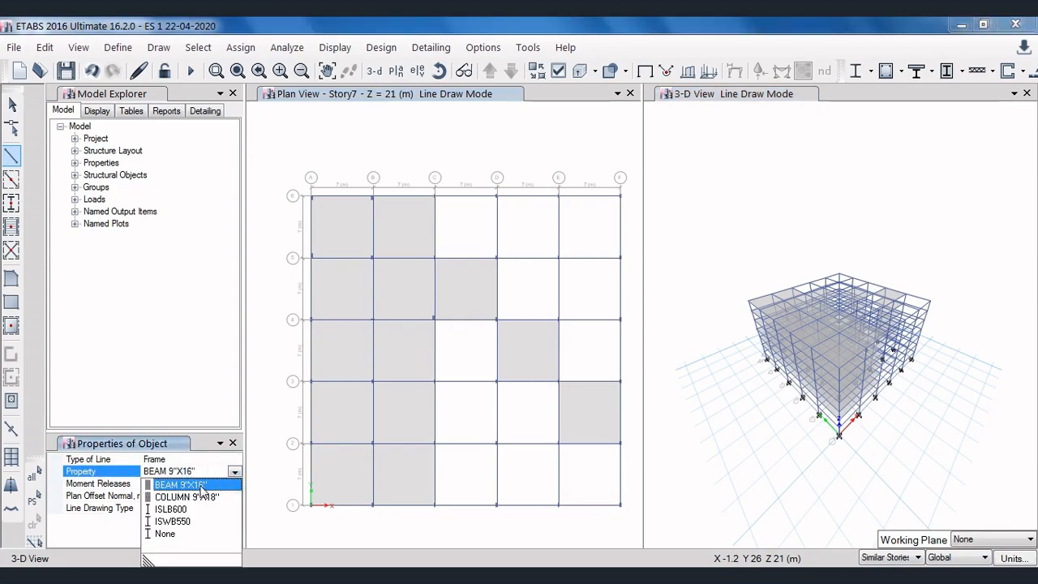
click(207, 485)
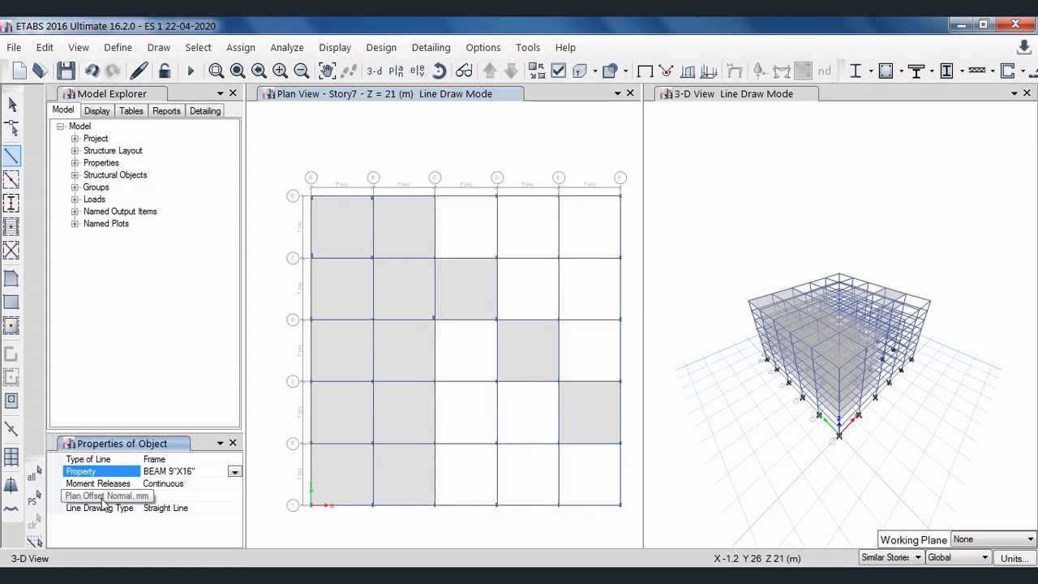
Step: Set the new beam's plan offset normal to 3000 mm
click(185, 495)
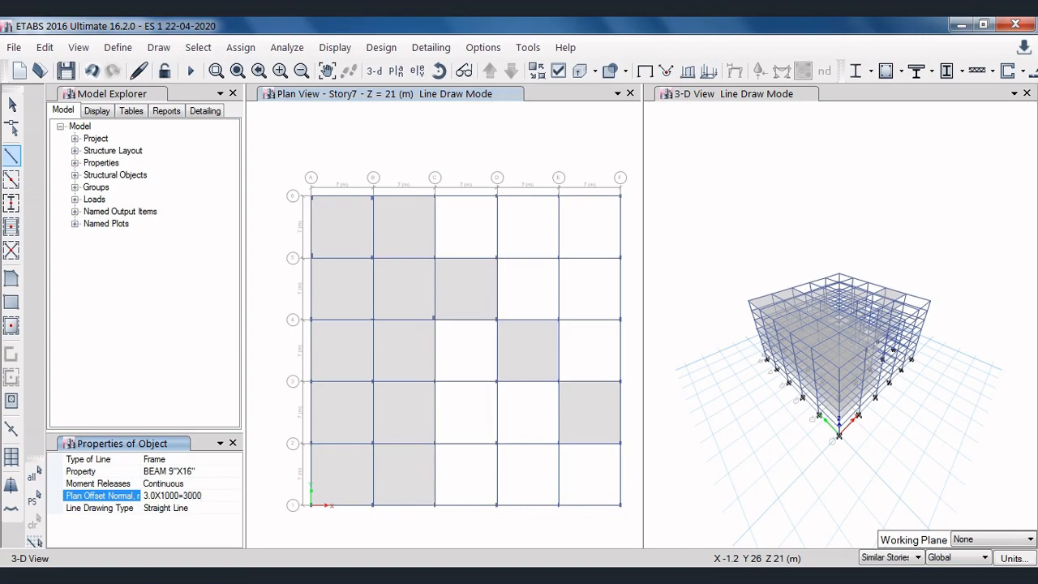
key(BackSpace)
key(BackSpace)
key(BackSpace)
key(BackSpace)
key(BackSpace)
key(BackSpace)
key(BackSpace)
key(BackSpace)
key(BackSpace)
key(BackSpace)
key(BackSpace)
key(BackSpace)
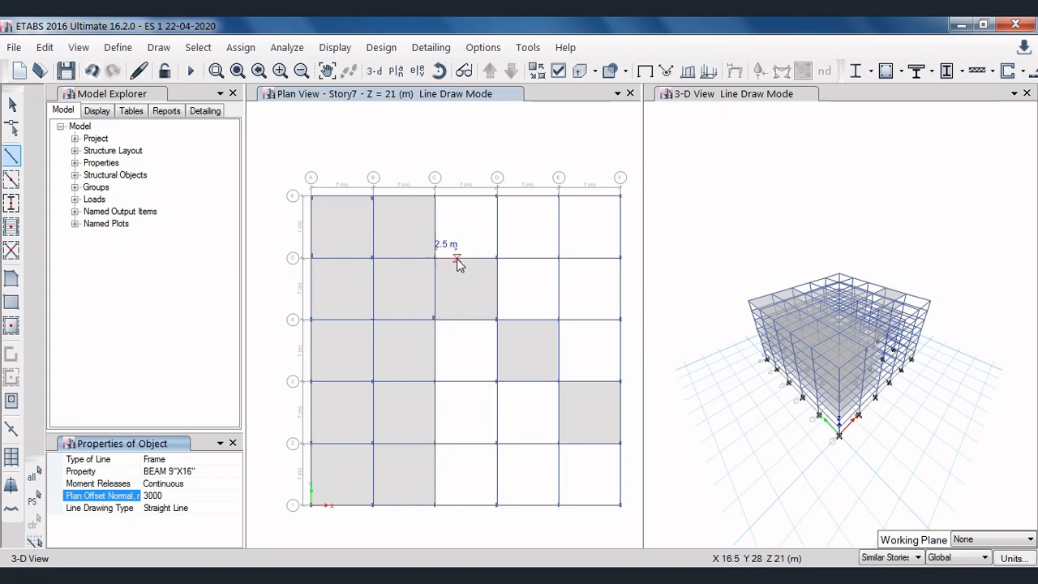
Step: Draw the offset secondary beam in the bay between grids C and D by picking grid points C-6 and C-5
scroll(458, 265, up, 4)
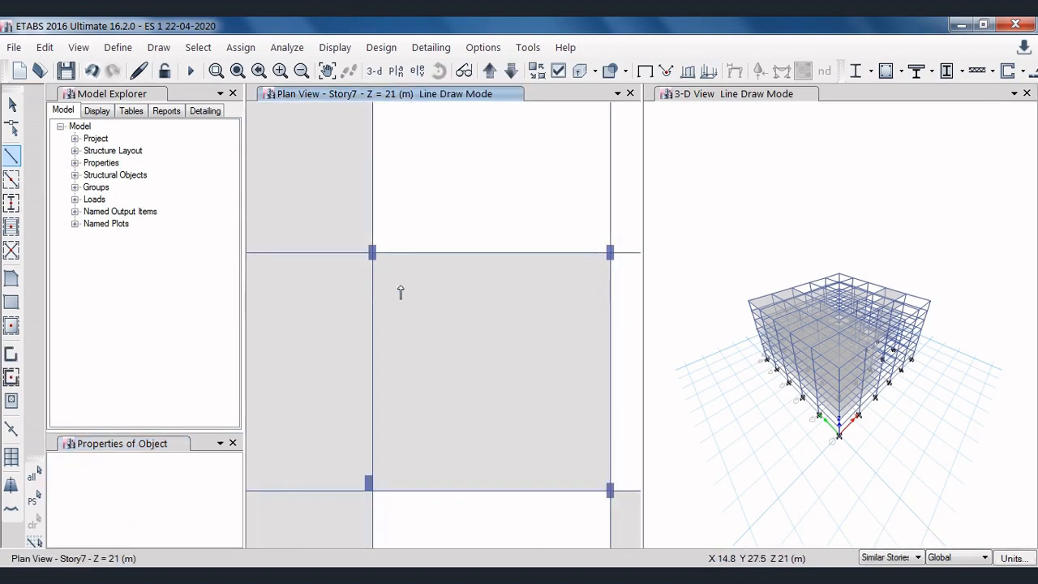
scroll(401, 292, down, 2)
scroll(398, 178, up, 2)
scroll(343, 170, up, 2)
scroll(341, 171, down, 2)
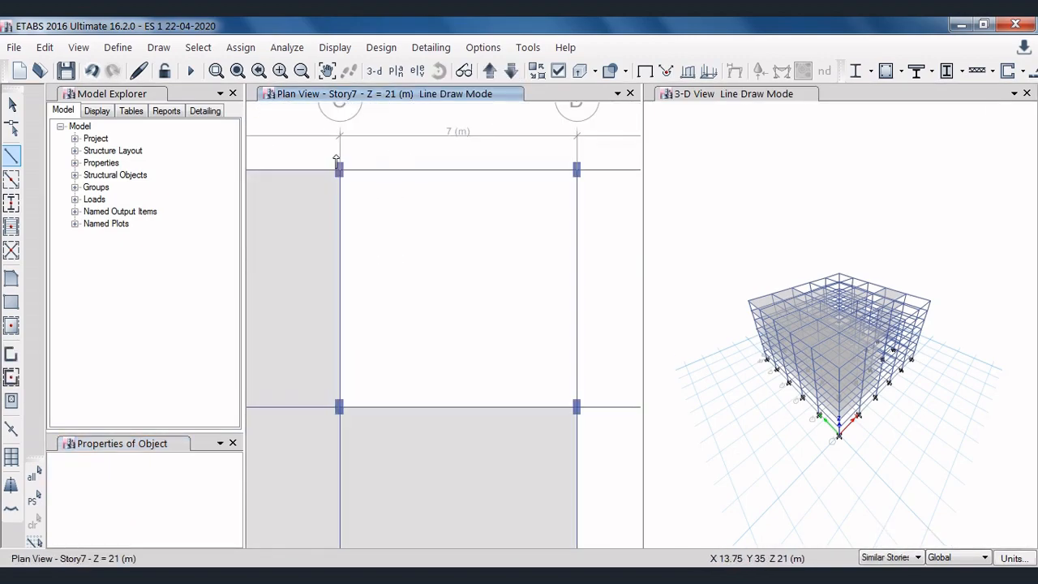
click(340, 171)
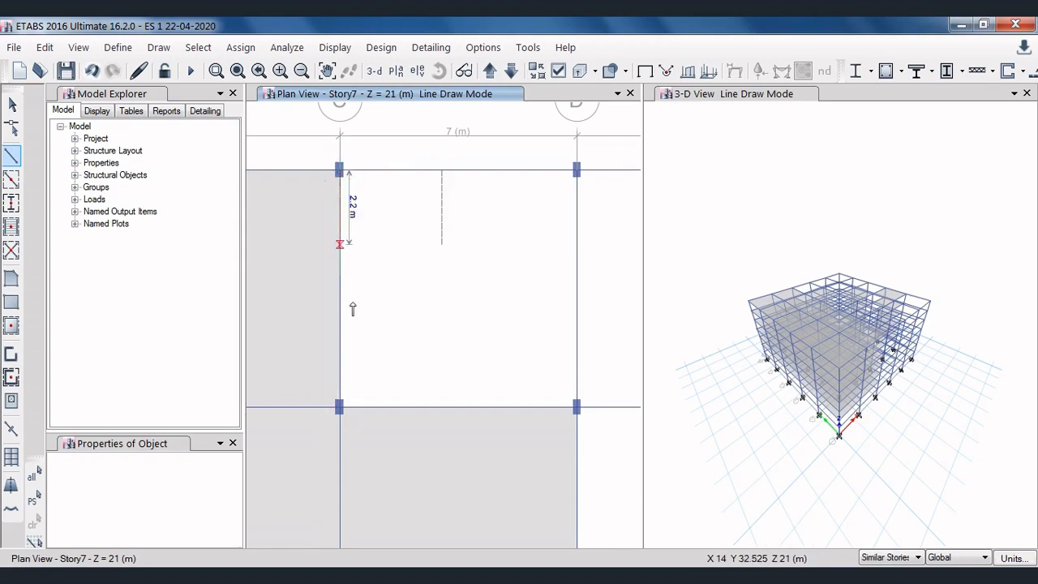
click(340, 408)
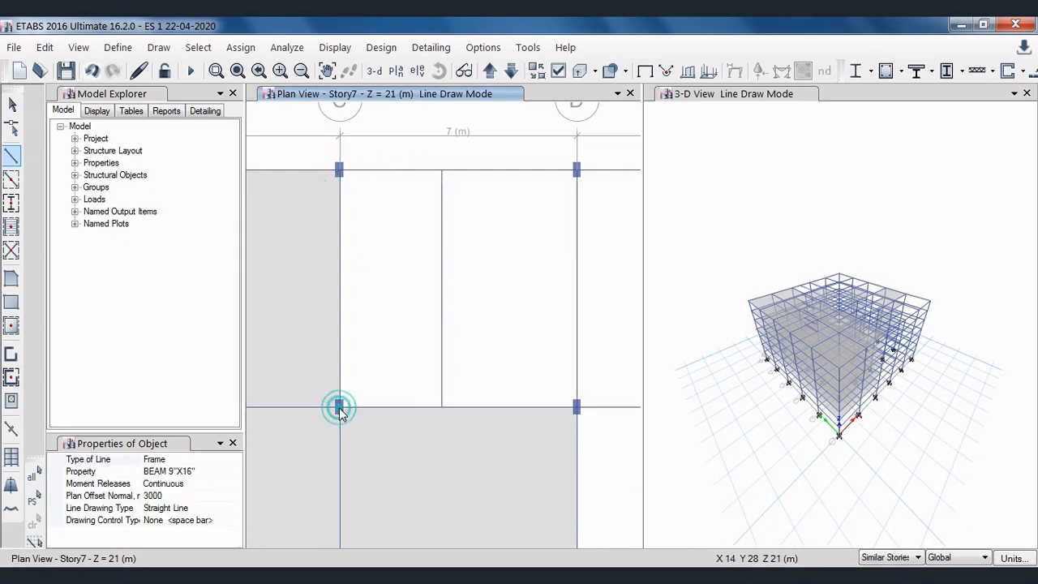
key(Escape)
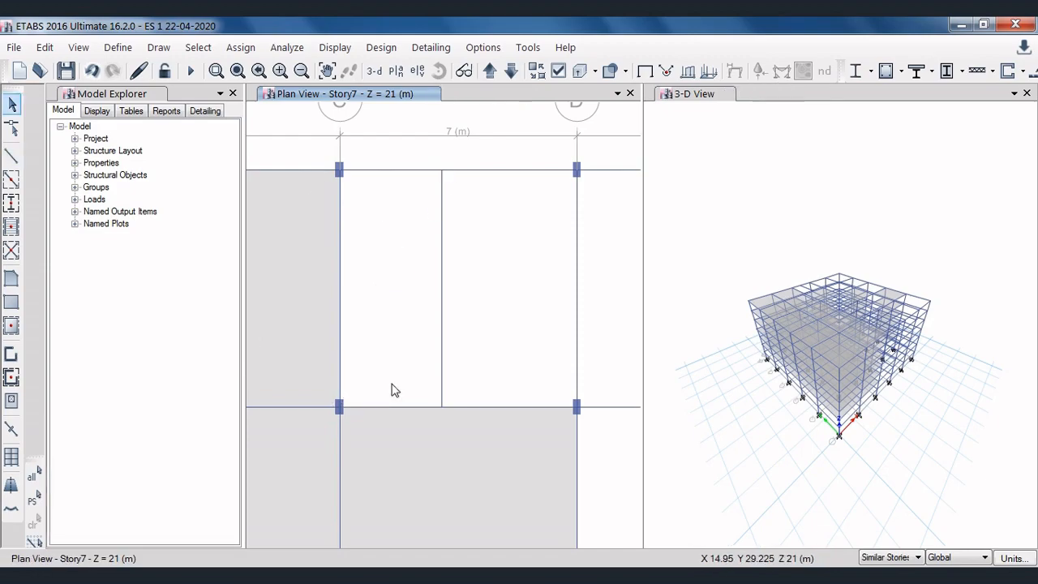
Step: Review the instruction notes on dividing and joining frames in Windows Photo Viewer, and return to ETABS
scroll(376, 258, down, 2)
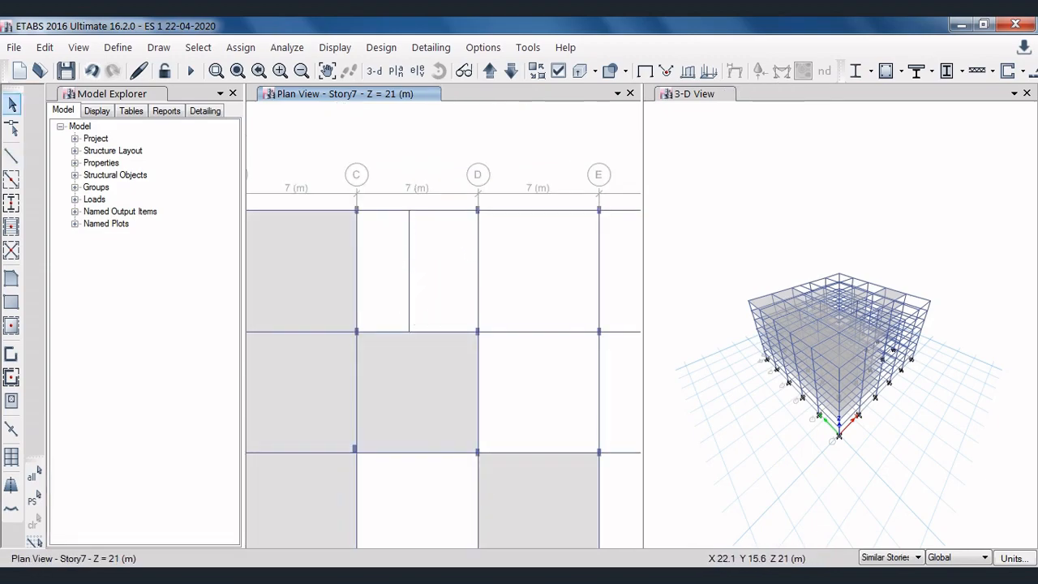
click(403, 515)
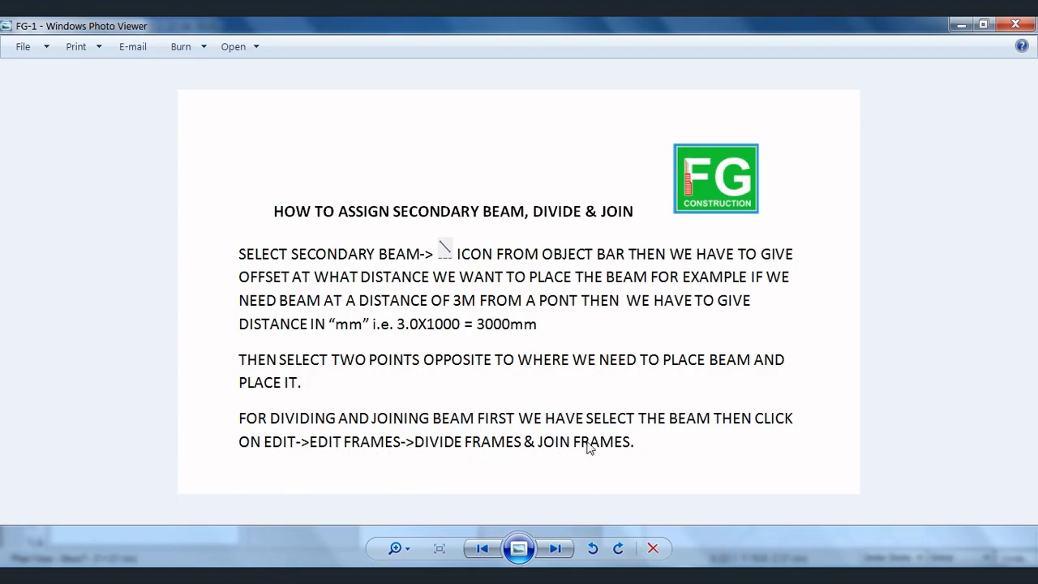
click(960, 24)
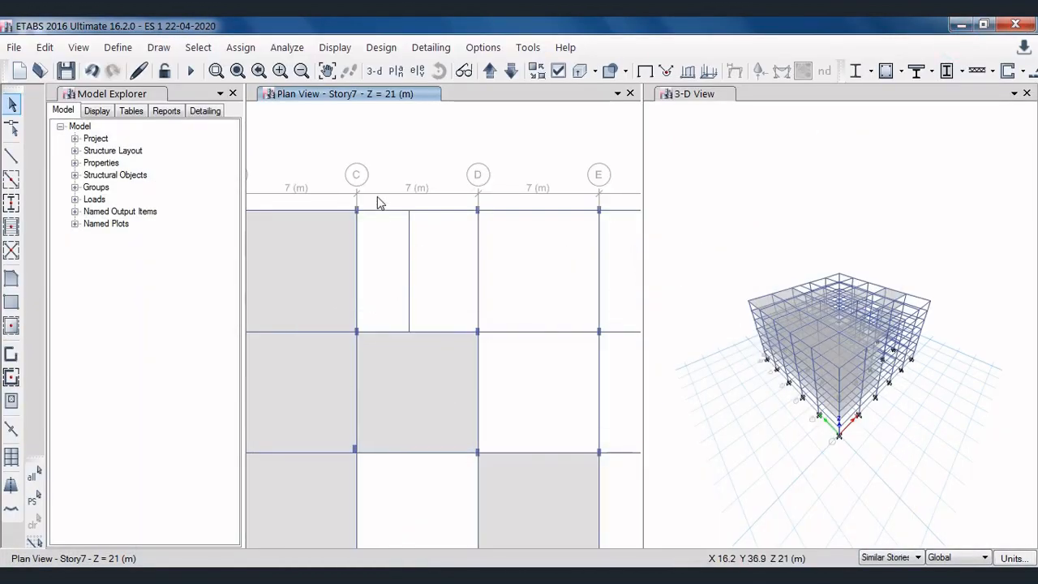
Step: Divide the secondary beam between grids C and D into 2 frame objects
click(410, 277)
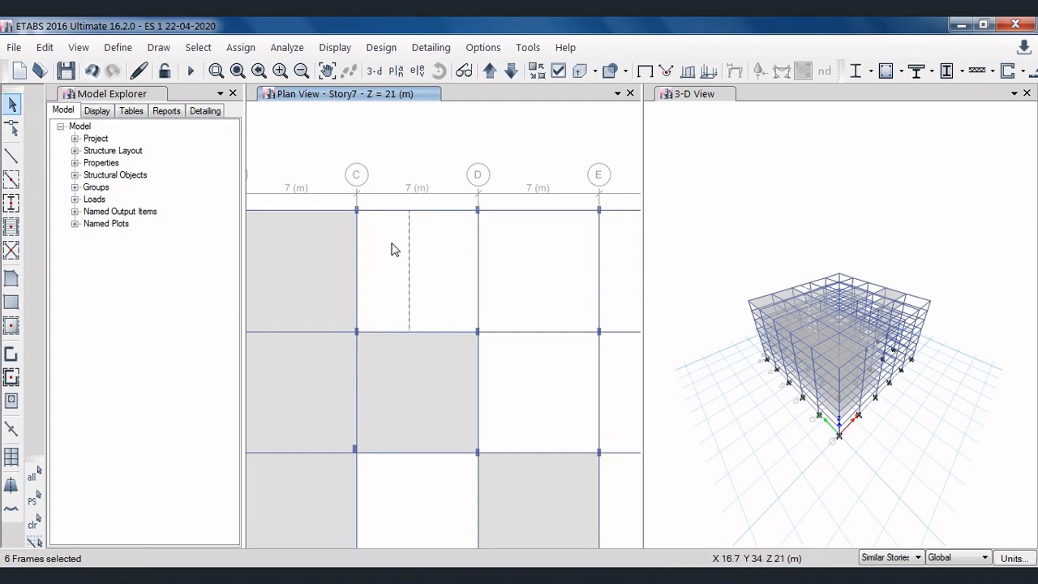
click(45, 47)
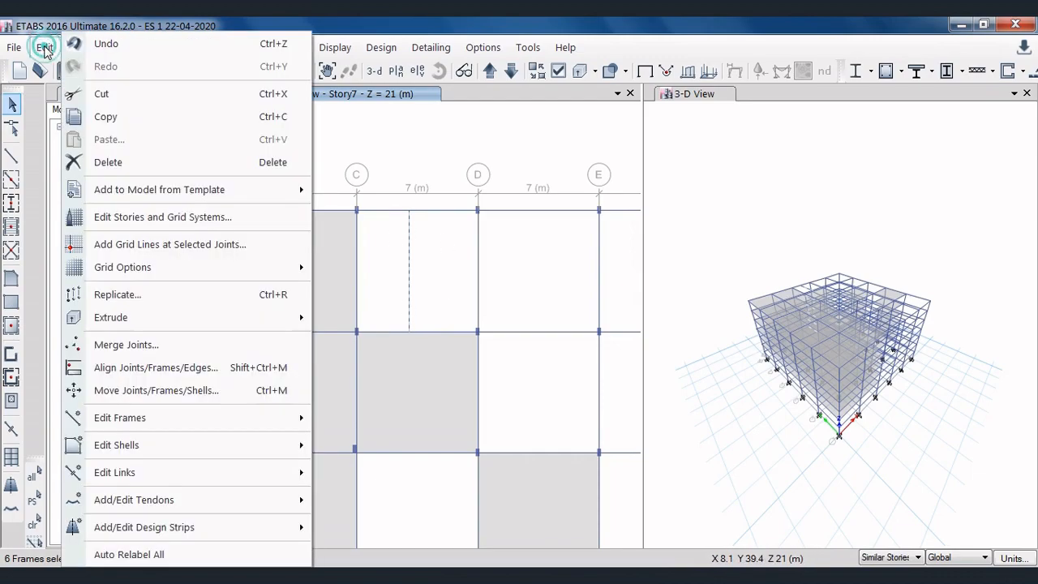
mouse_move(170, 418)
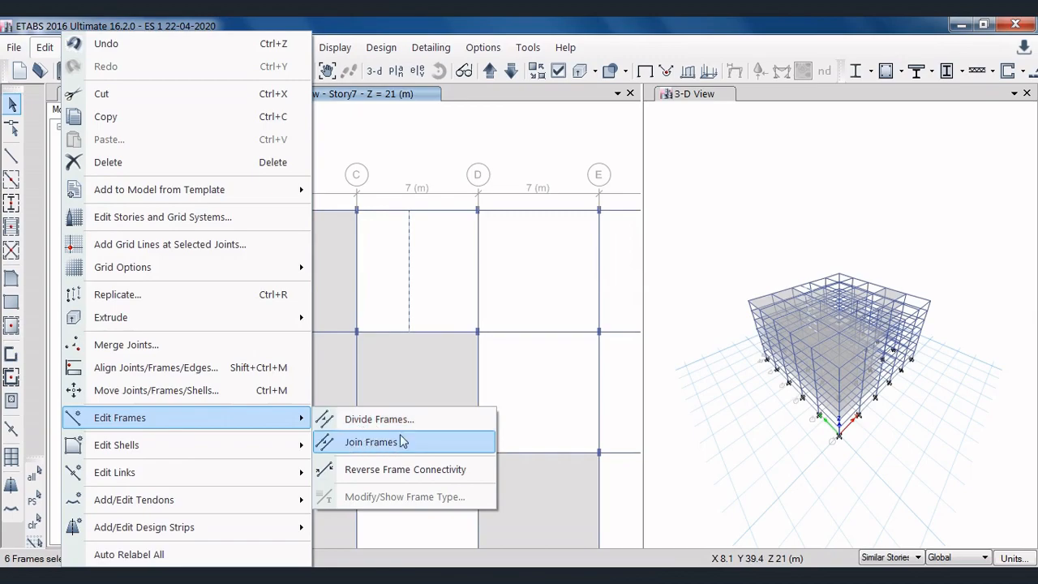
click(345, 420)
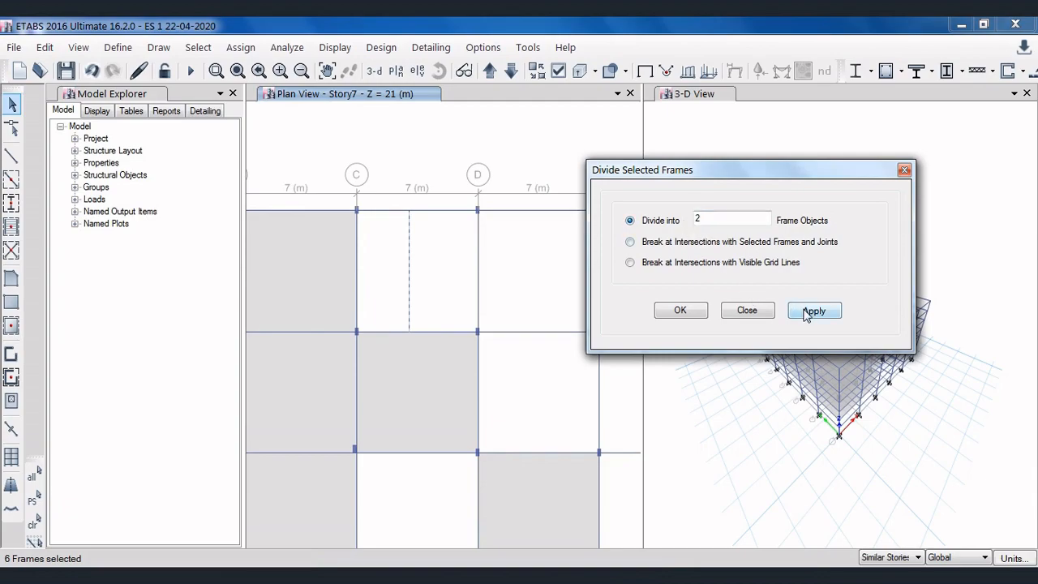
click(678, 312)
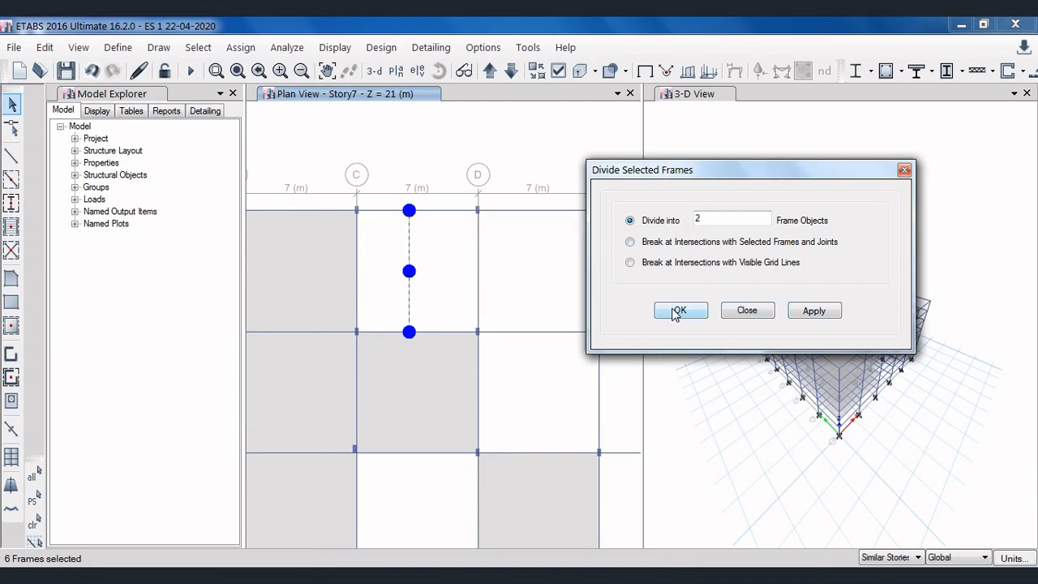
click(813, 310)
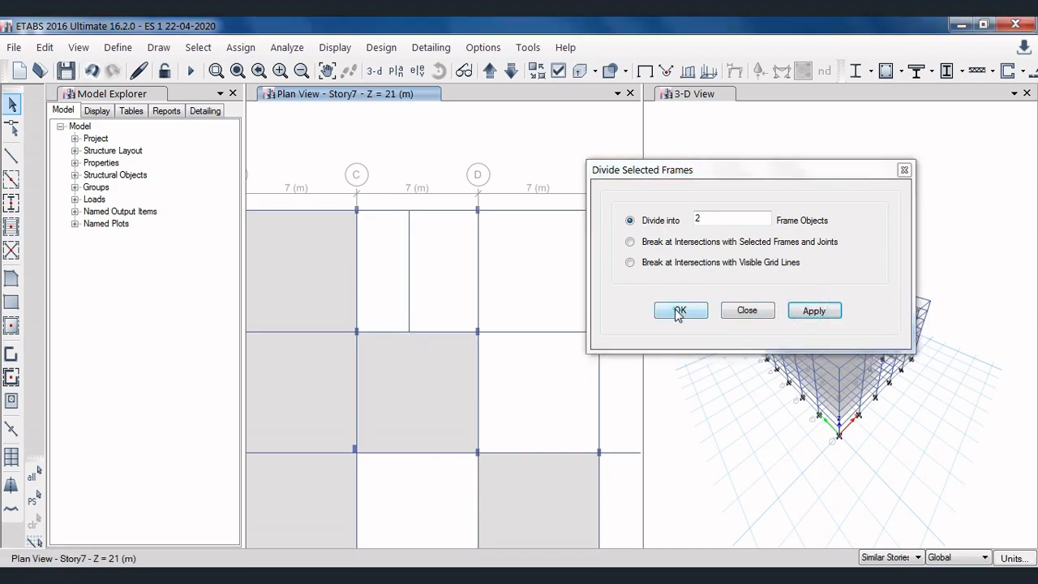
click(679, 311)
Step: Check the division by selecting and deselecting each half of the secondary beam in turn
click(410, 251)
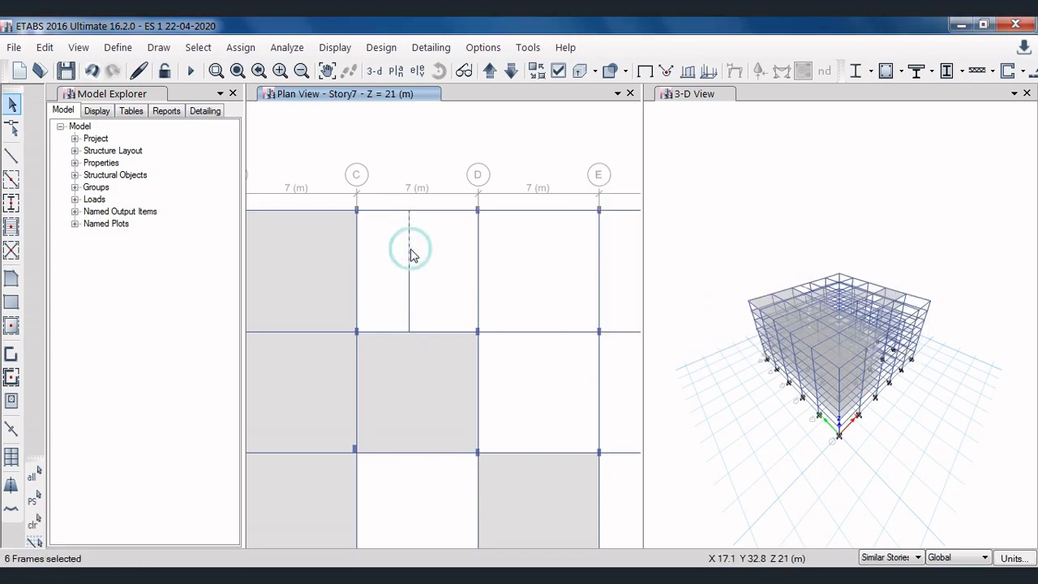
click(410, 247)
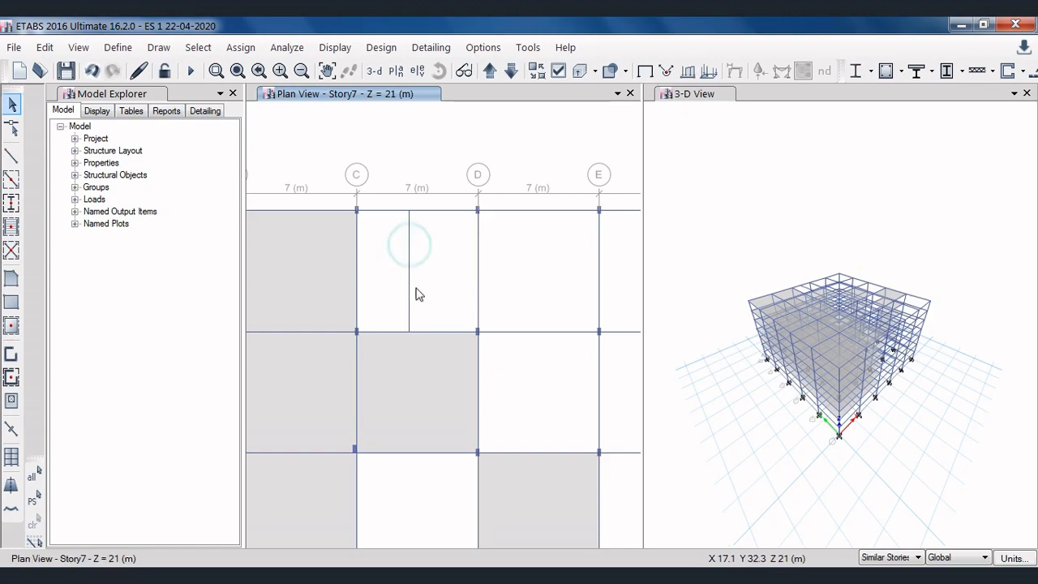
click(410, 300)
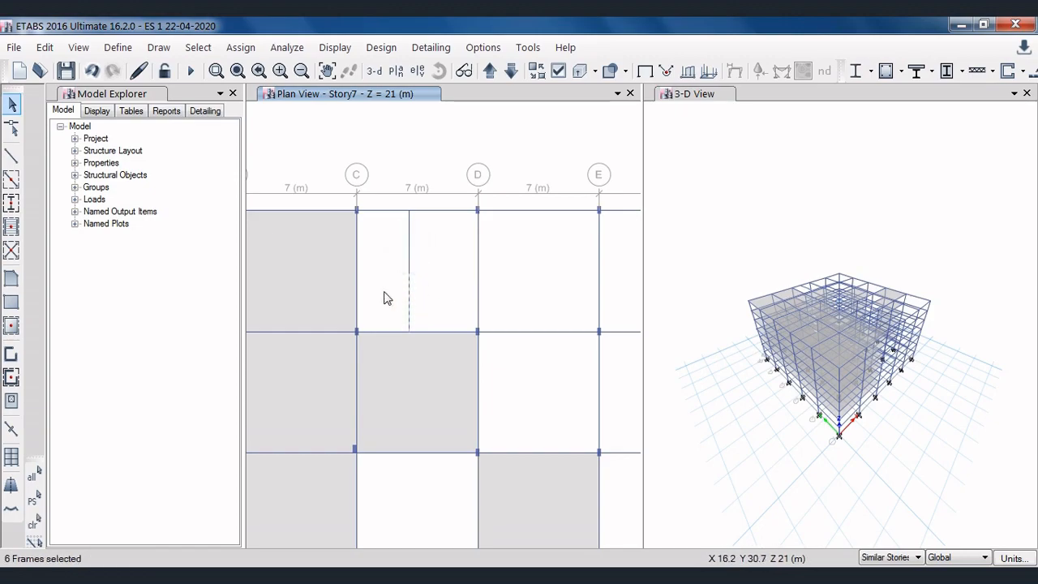
click(409, 298)
Step: Select both halves of the divided secondary beam, join them into one frame, and check the joined beam by selecting it
click(409, 289)
click(410, 248)
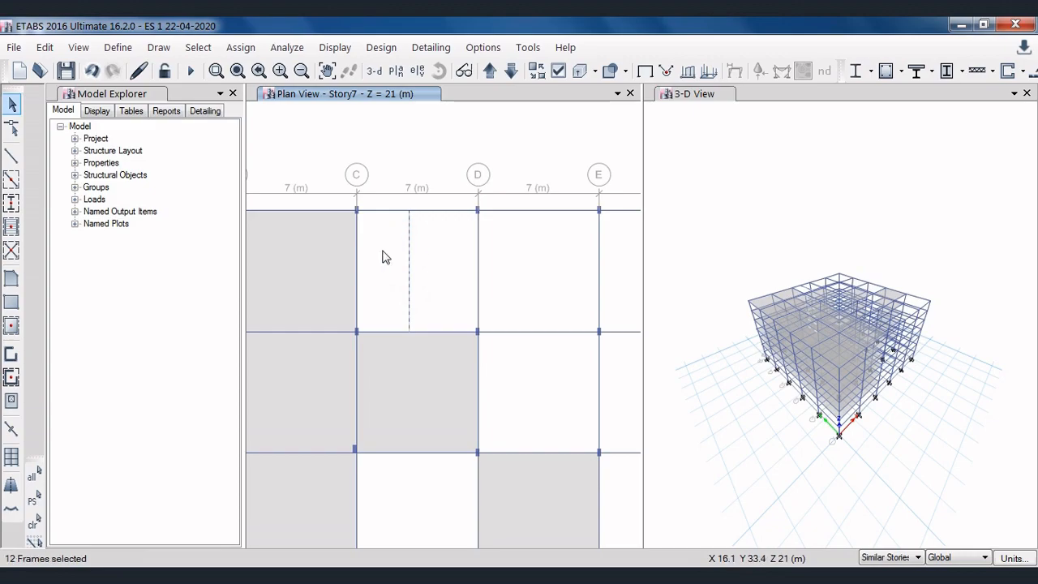
click(47, 47)
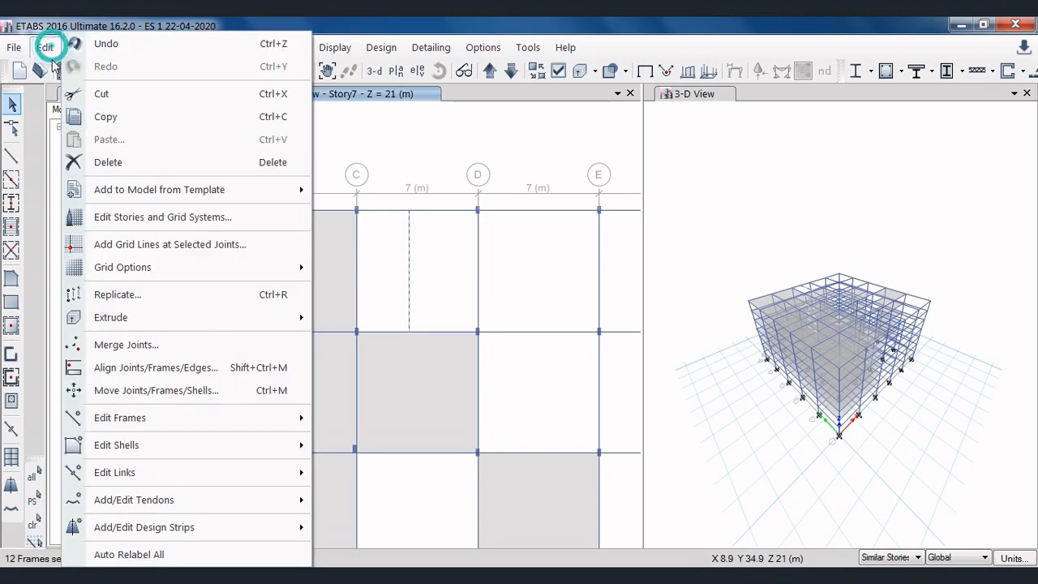
mouse_move(189, 426)
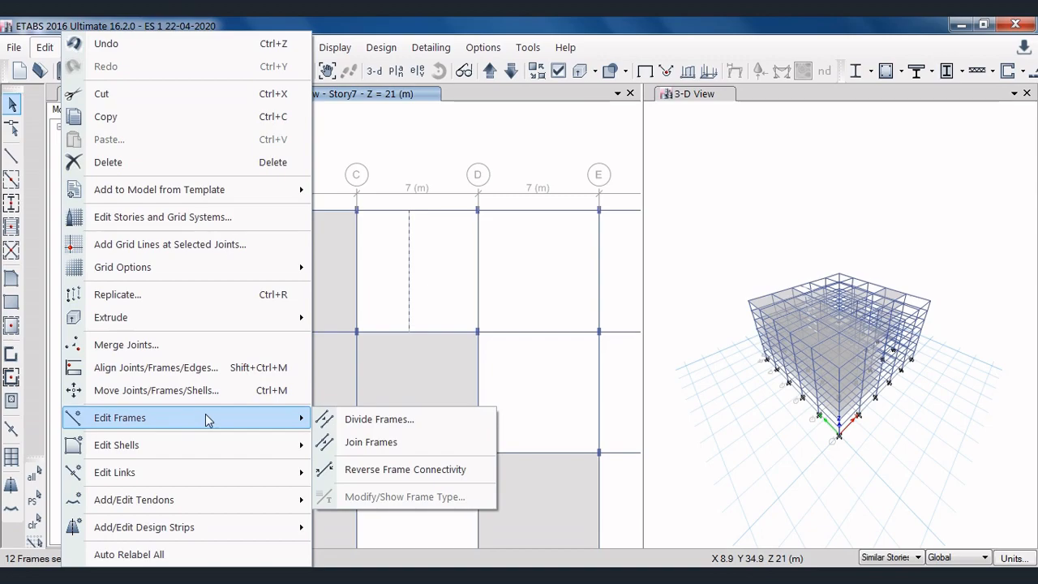
click(396, 447)
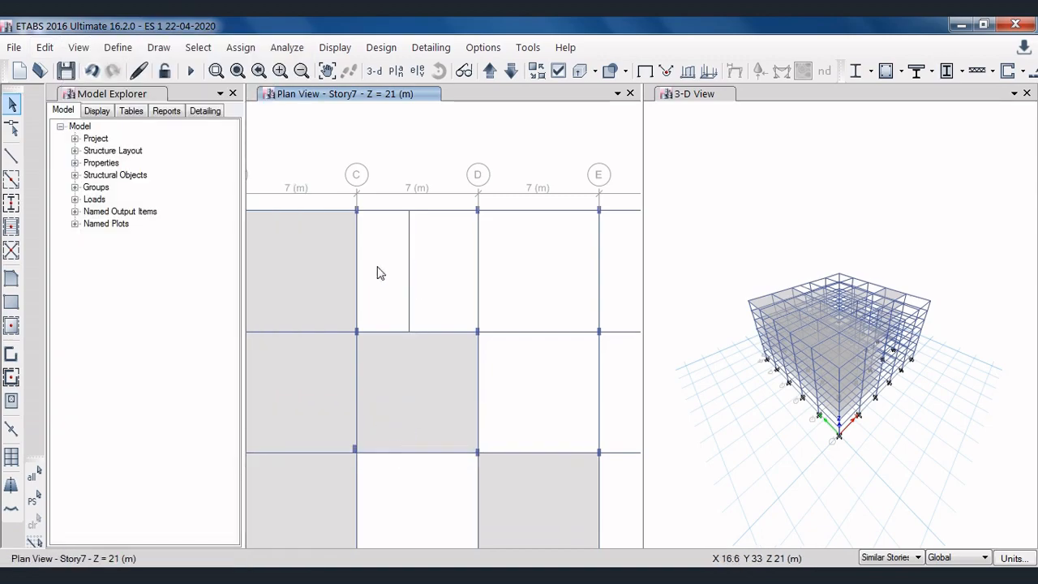
click(408, 277)
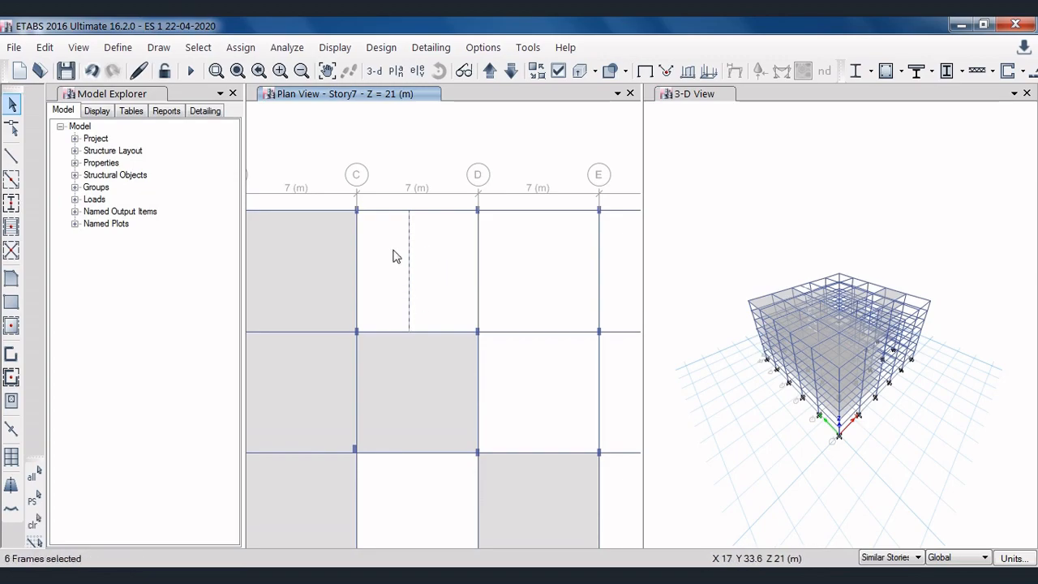
click(409, 280)
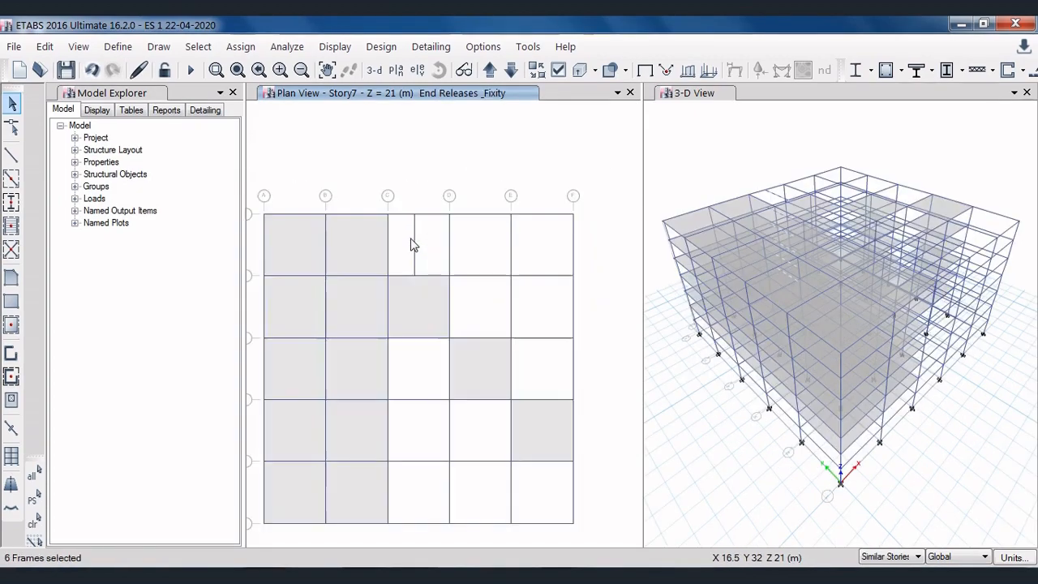
Step: Release Moment 33 (Major) at both the start and end of the secondary beam between grids C and D
scroll(412, 238, up, 5)
click(425, 238)
click(425, 238)
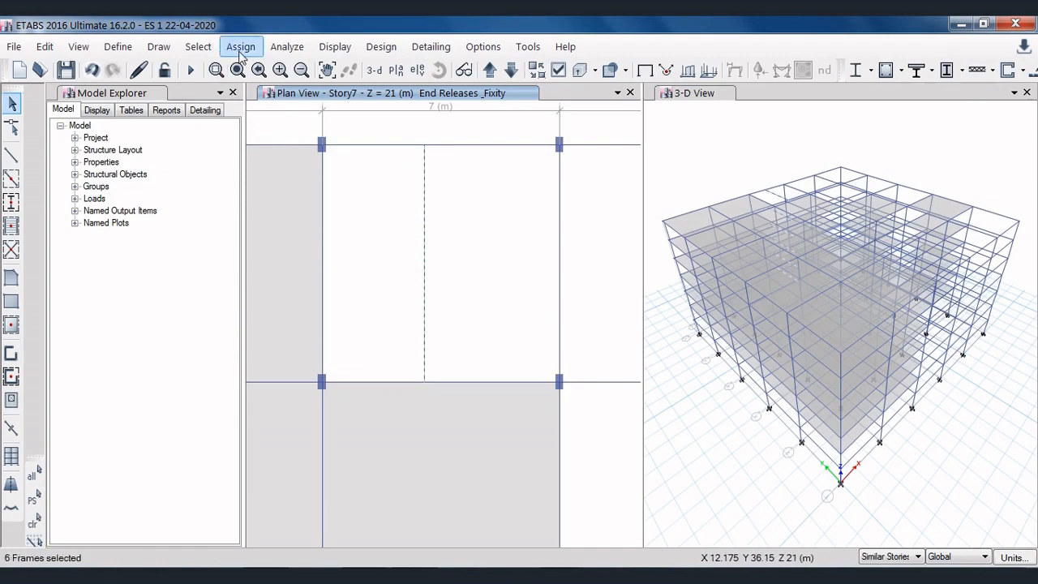
click(240, 52)
mouse_move(324, 92)
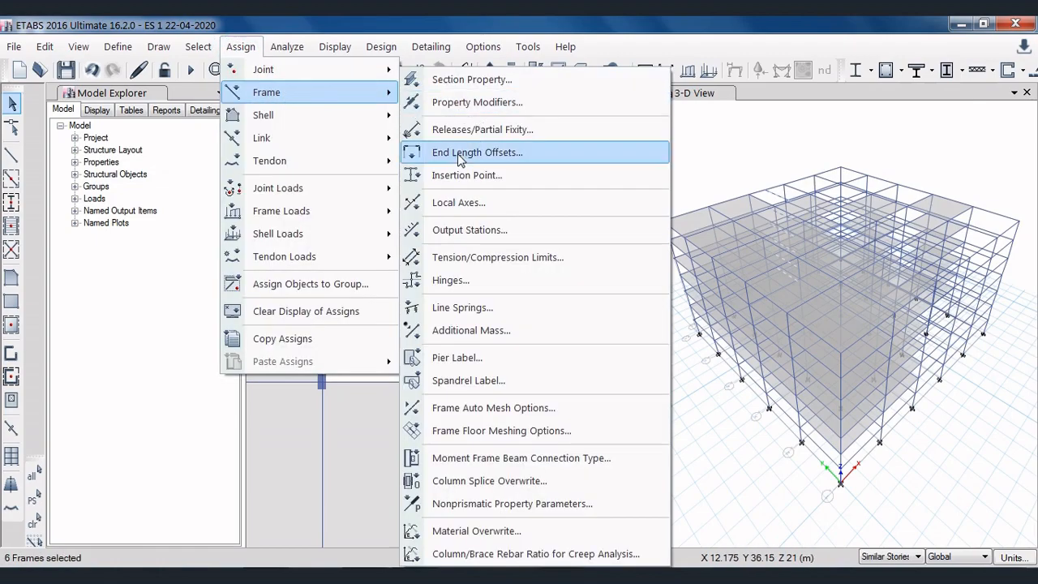
click(534, 134)
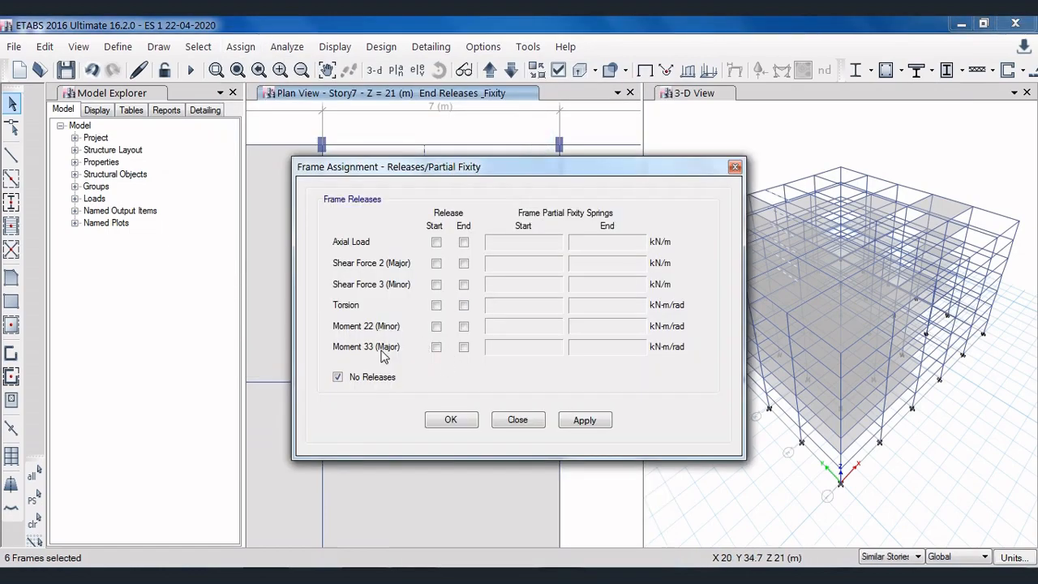
click(436, 347)
click(463, 346)
click(583, 420)
click(448, 419)
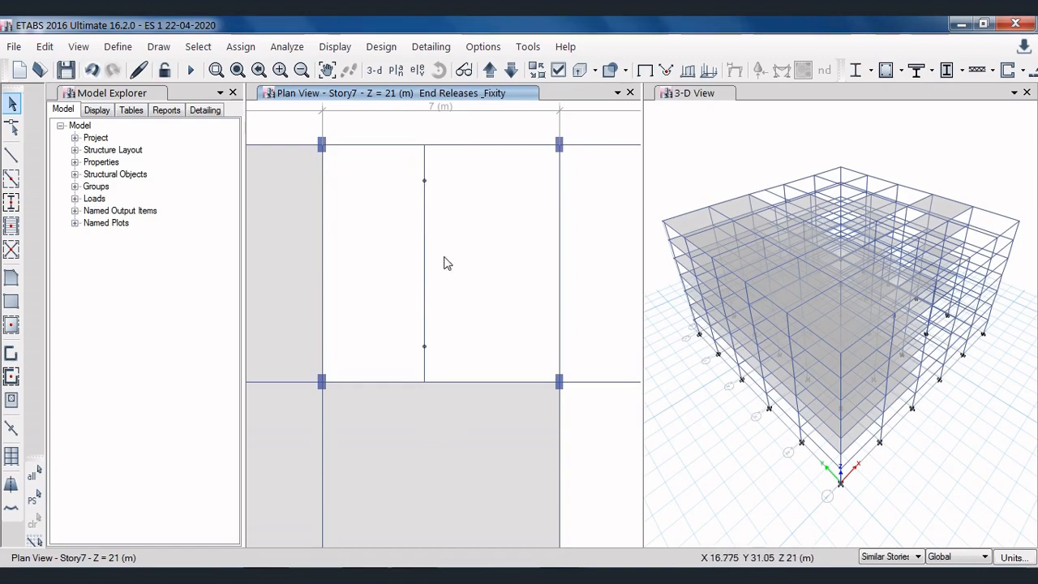
scroll(445, 256, down, 5)
scroll(449, 236, down, 2)
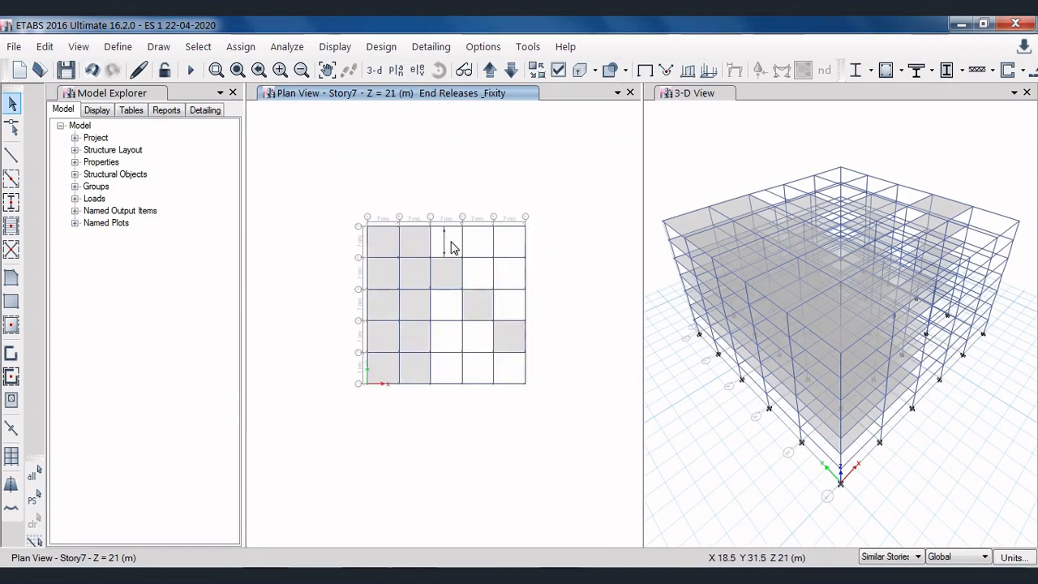
scroll(455, 244, up, 2)
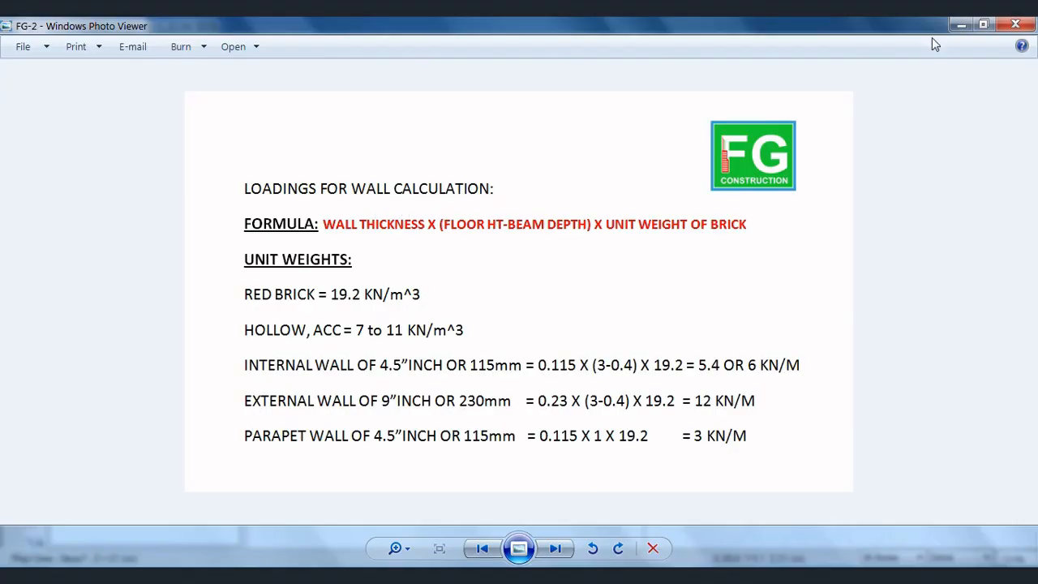
Step: Return to ETABS and add a load pattern named wall load of type Other with self weight multiplier 0
click(962, 24)
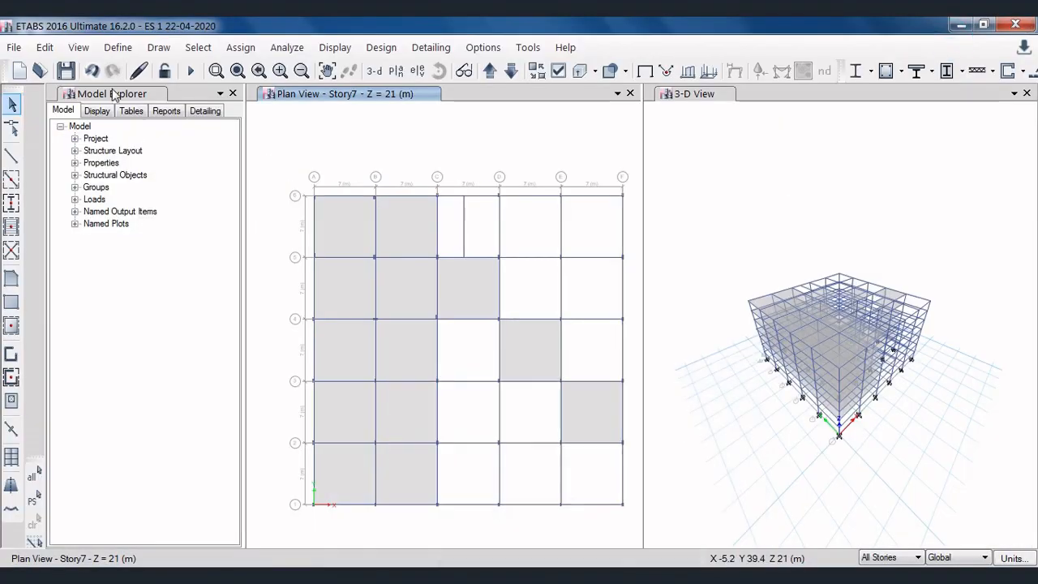
click(118, 47)
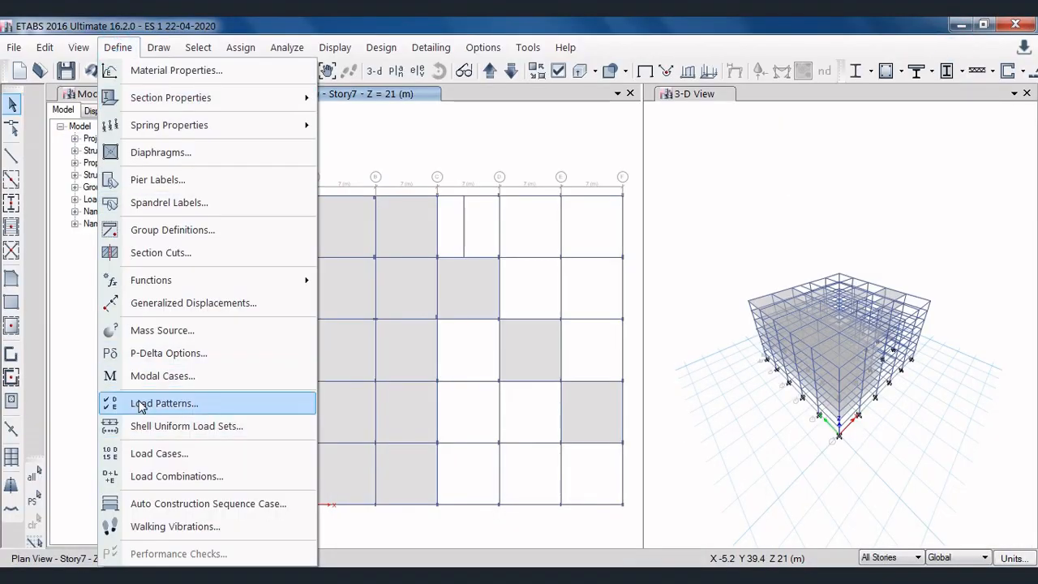
click(226, 406)
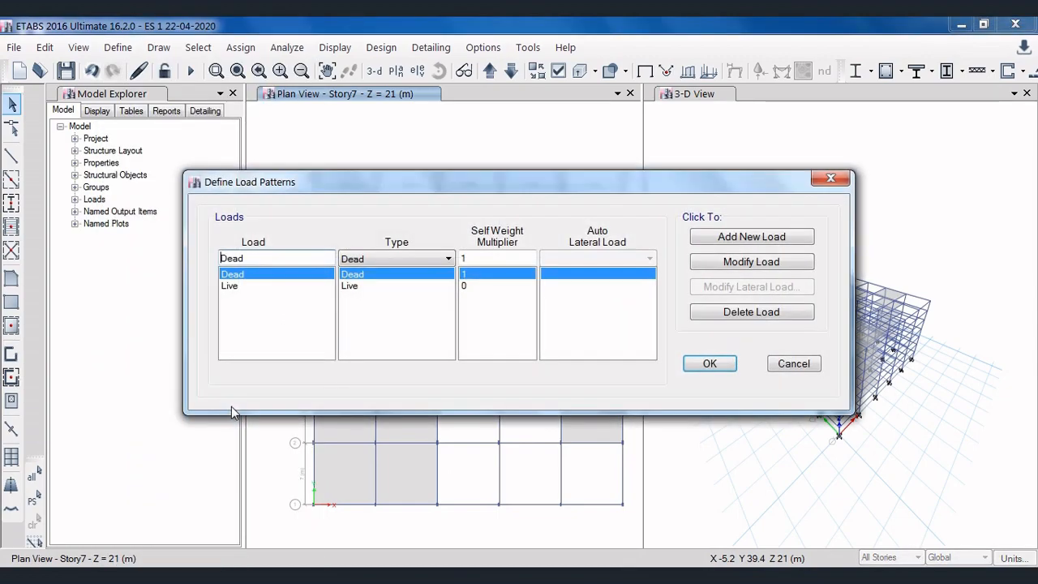
drag(278, 259, 201, 253)
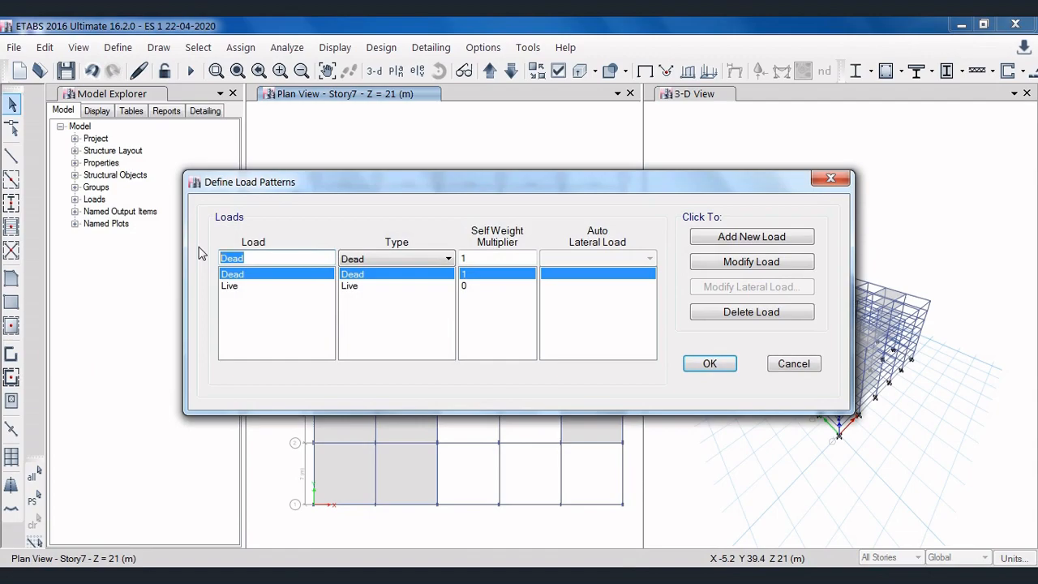
text(w)
click(346, 259)
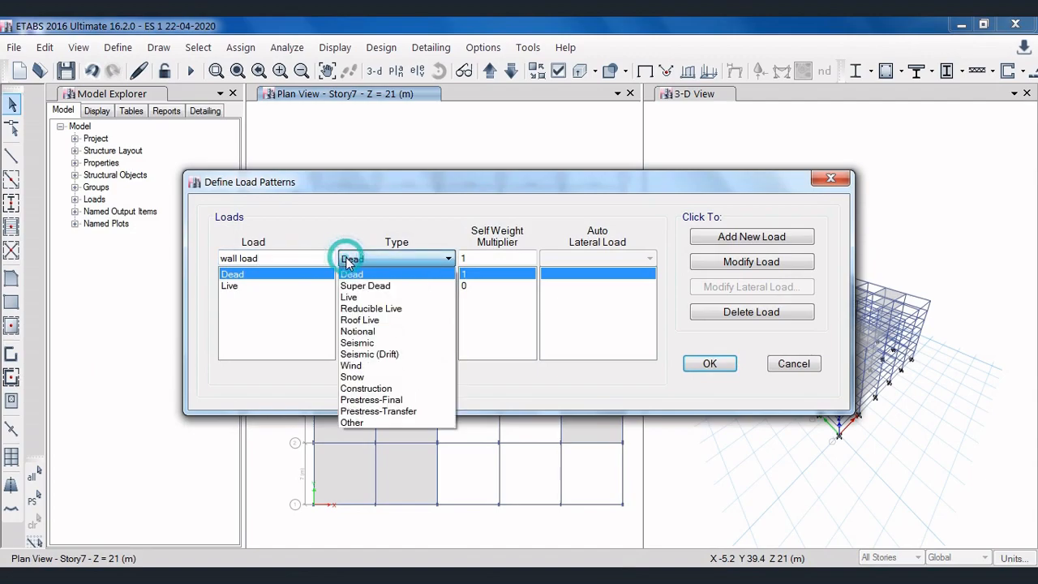
click(378, 425)
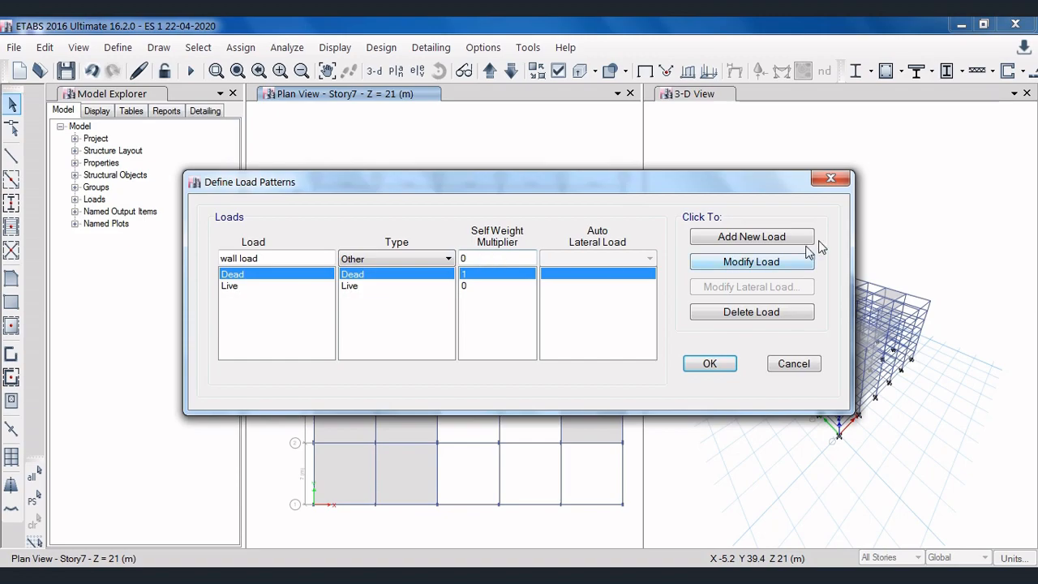
click(782, 240)
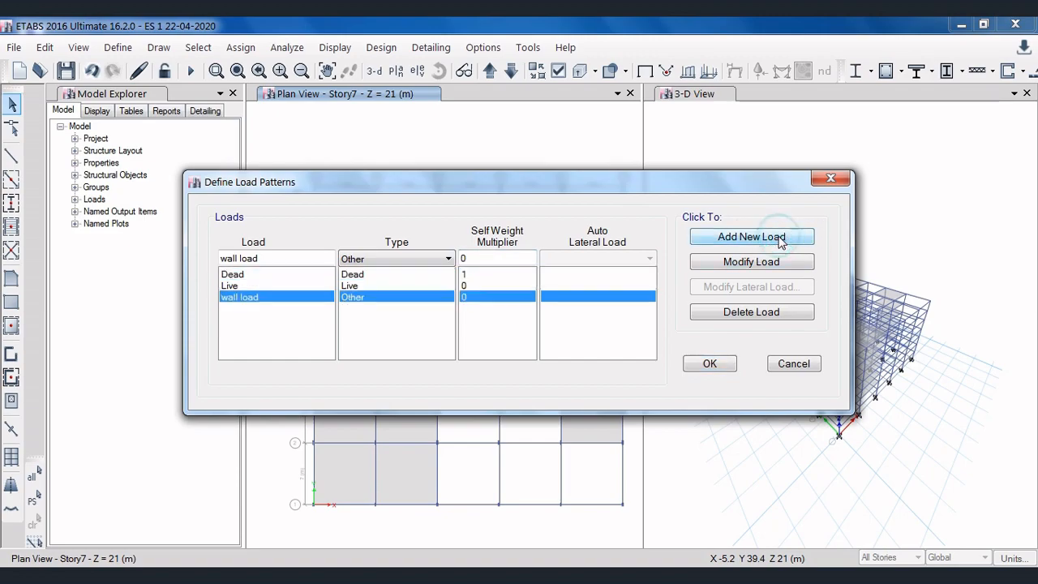
Step: Add a load pattern named floor finish load or sdl of type Super Dead with self weight multiplier 0
click(278, 259)
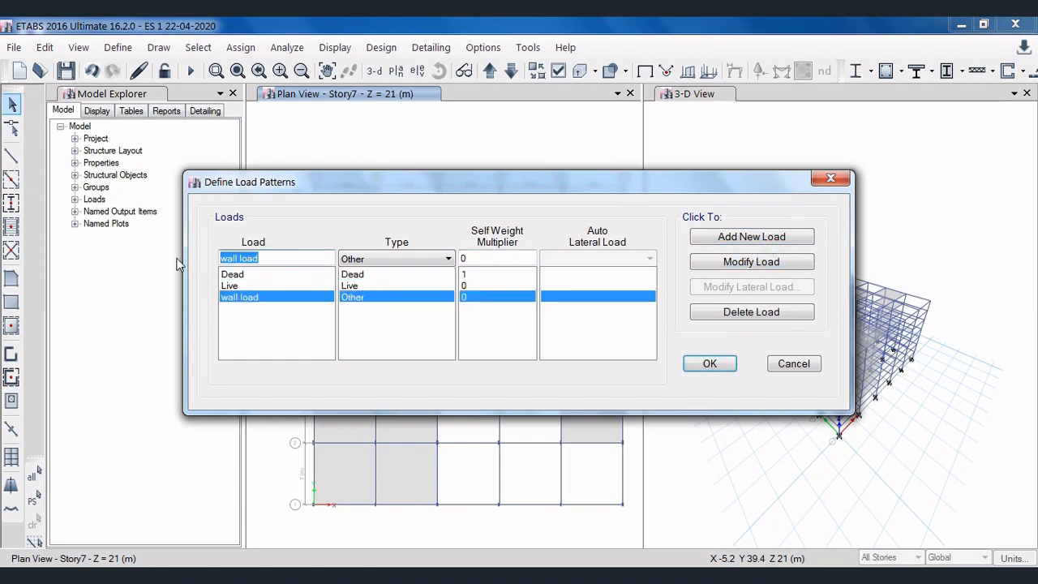
text(floor finish)
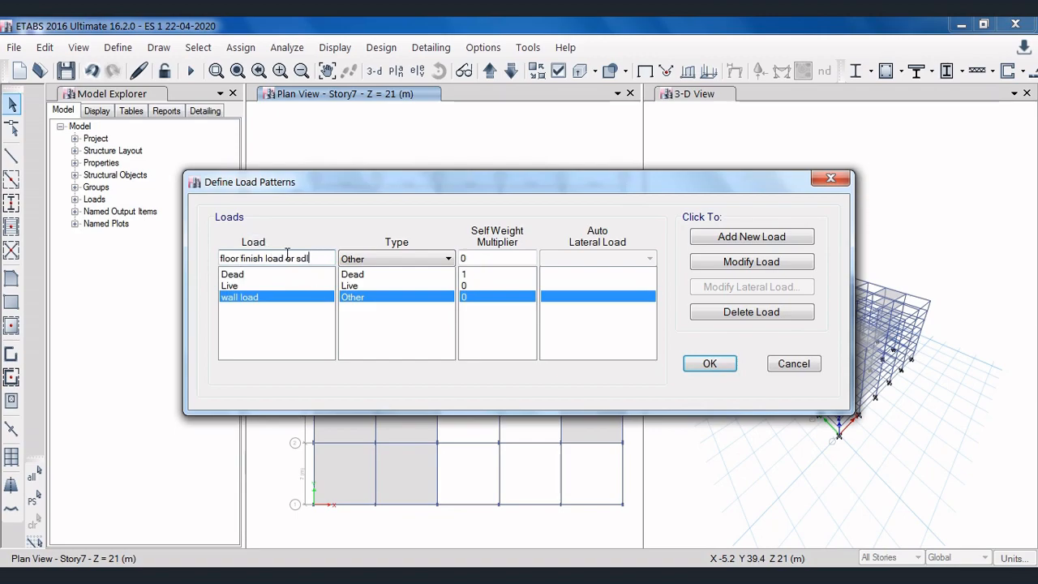
click(361, 259)
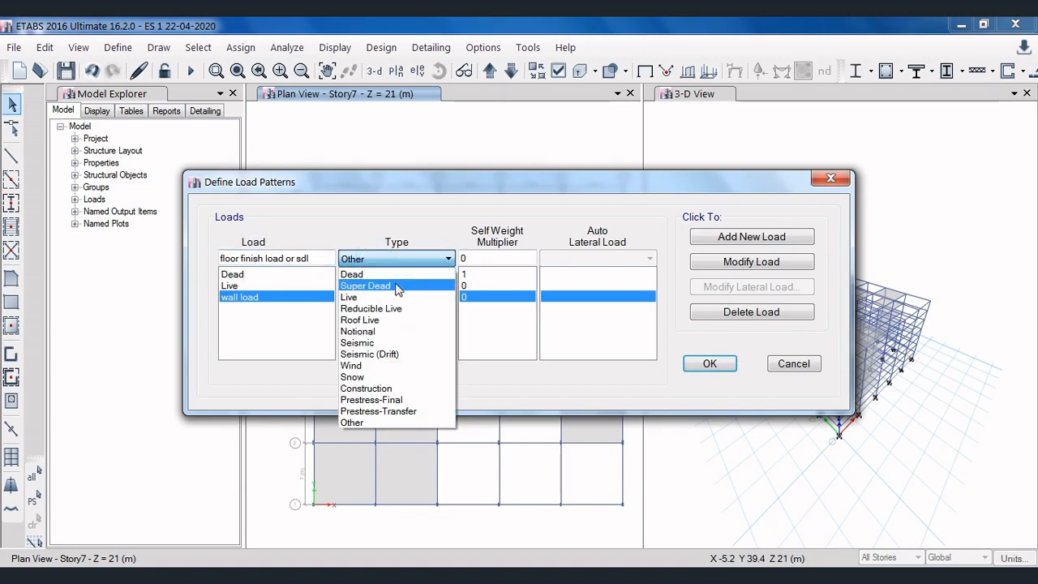
click(406, 288)
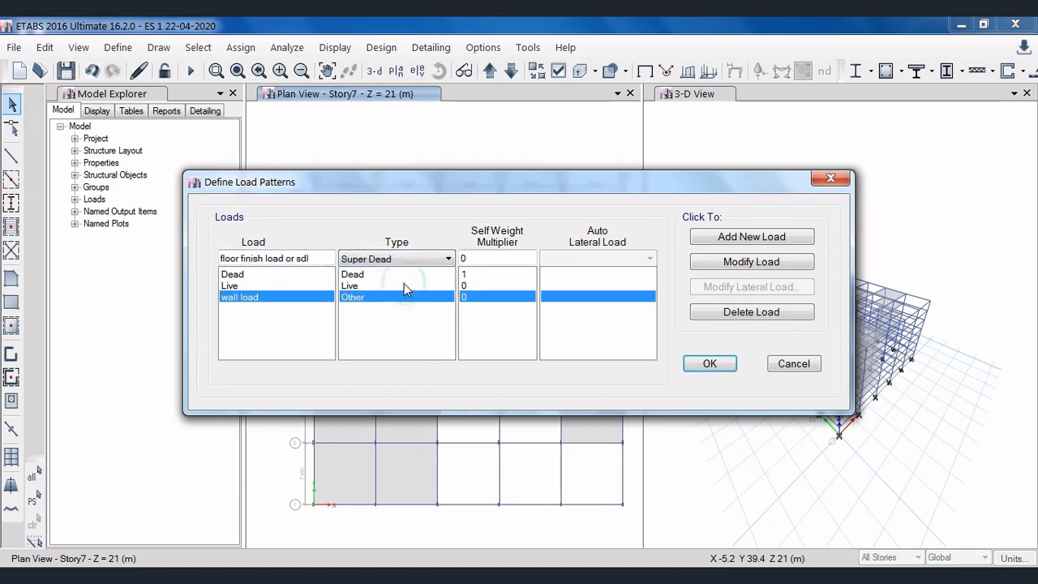
click(727, 238)
Step: Review the Dead, Live, wall load and floor finish load patterns one by one and accept the load pattern definitions
click(233, 275)
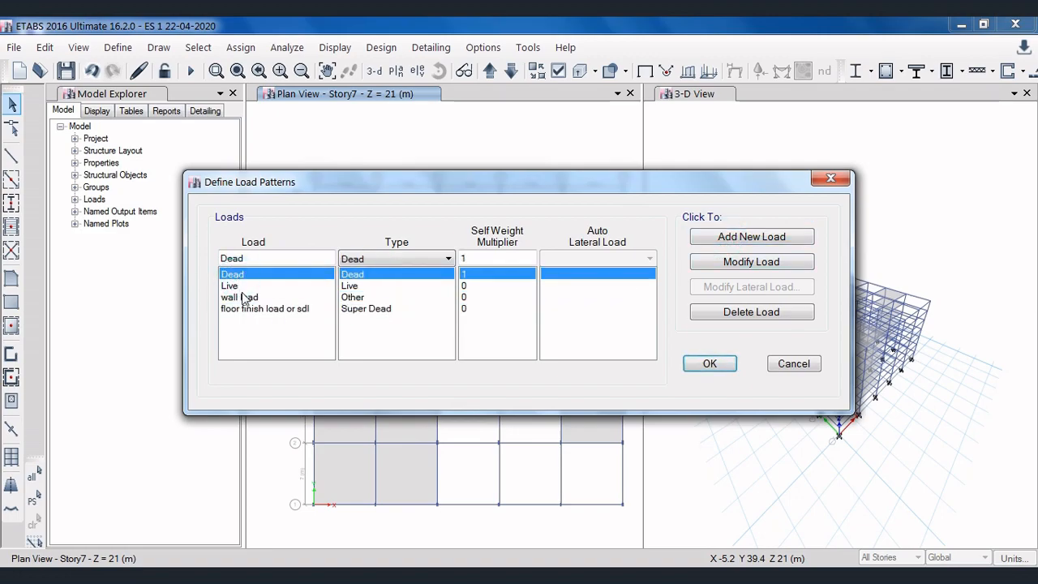
click(240, 287)
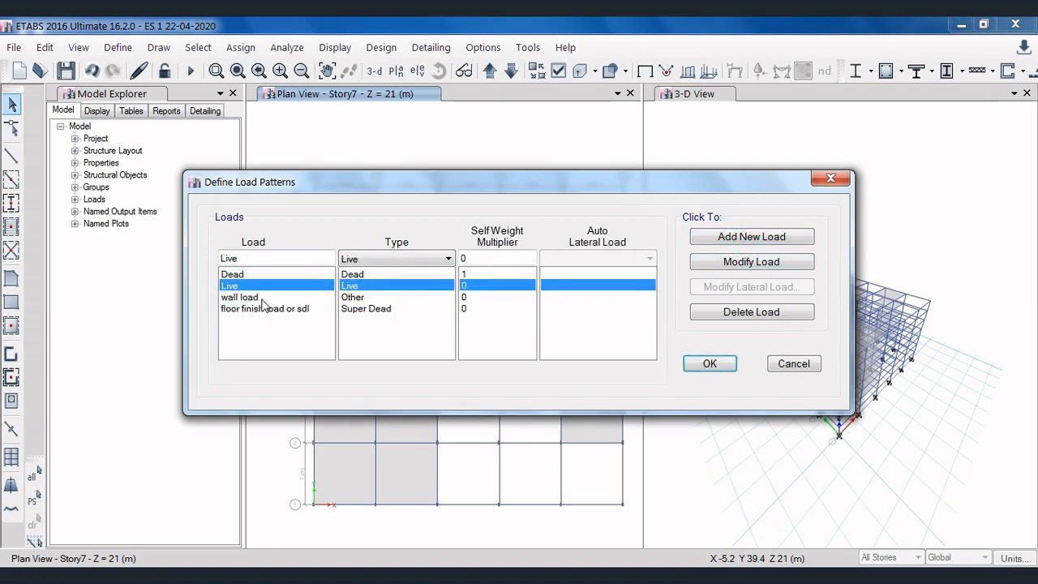
click(262, 298)
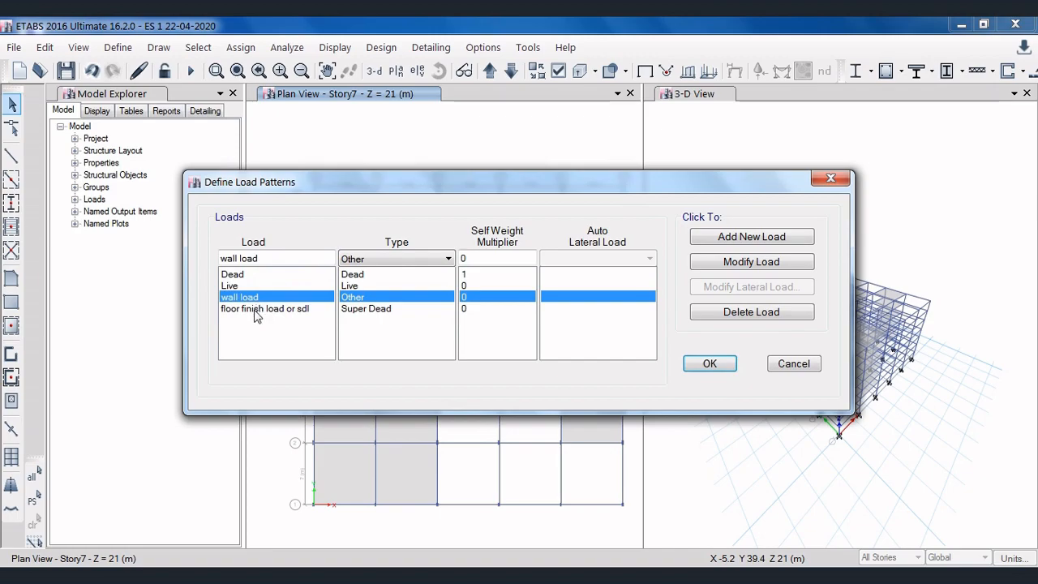
click(256, 311)
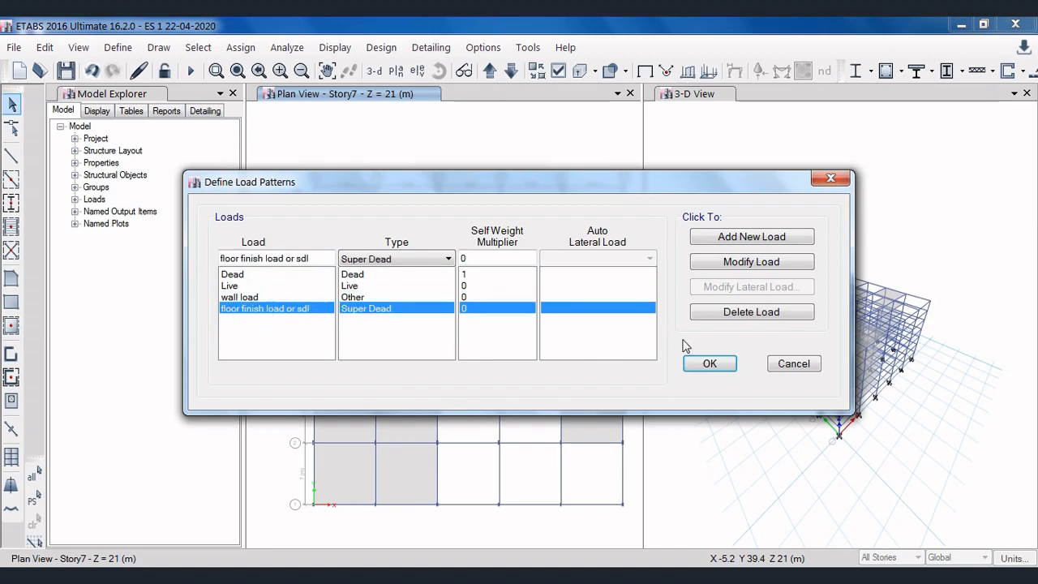
click(709, 365)
Step: Switch to Windows Photo Viewer to read the internal, external and parapet wall load calculations, and return to ETABS
key(alt+Tab)
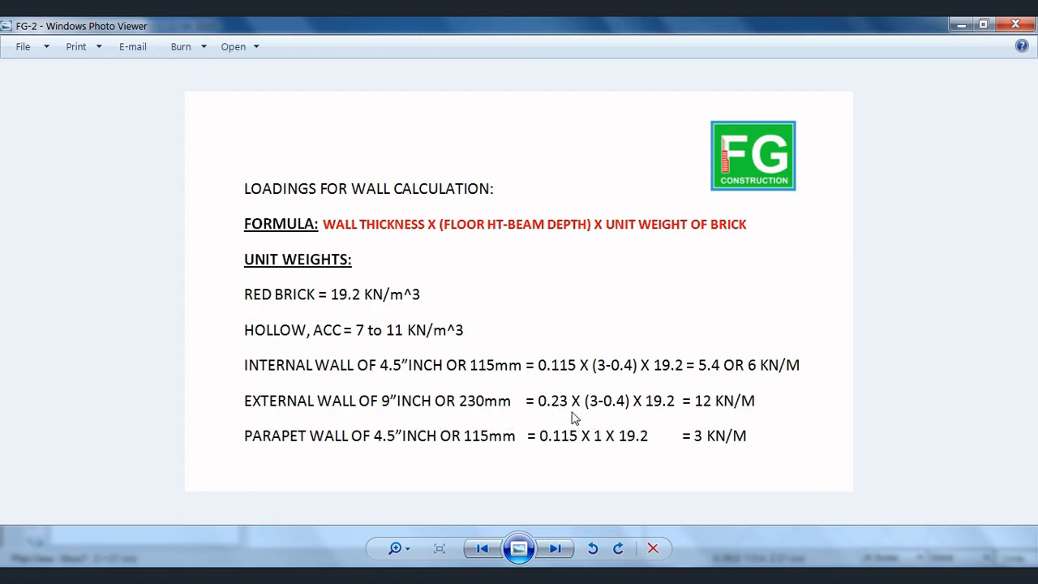
click(700, 453)
click(960, 25)
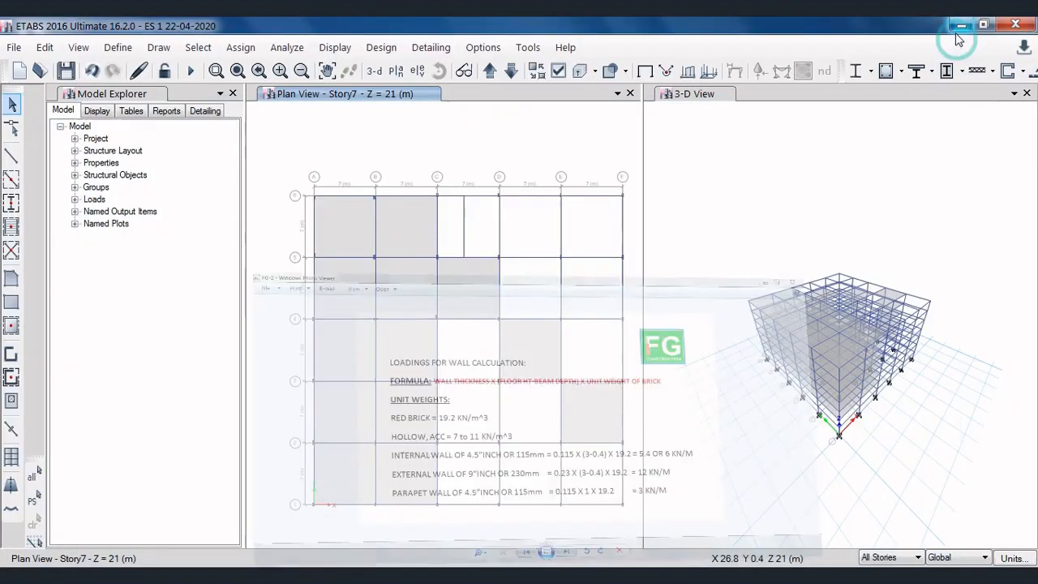
Step: Open the story data for editing and make Story6 a master story
right_click(426, 130)
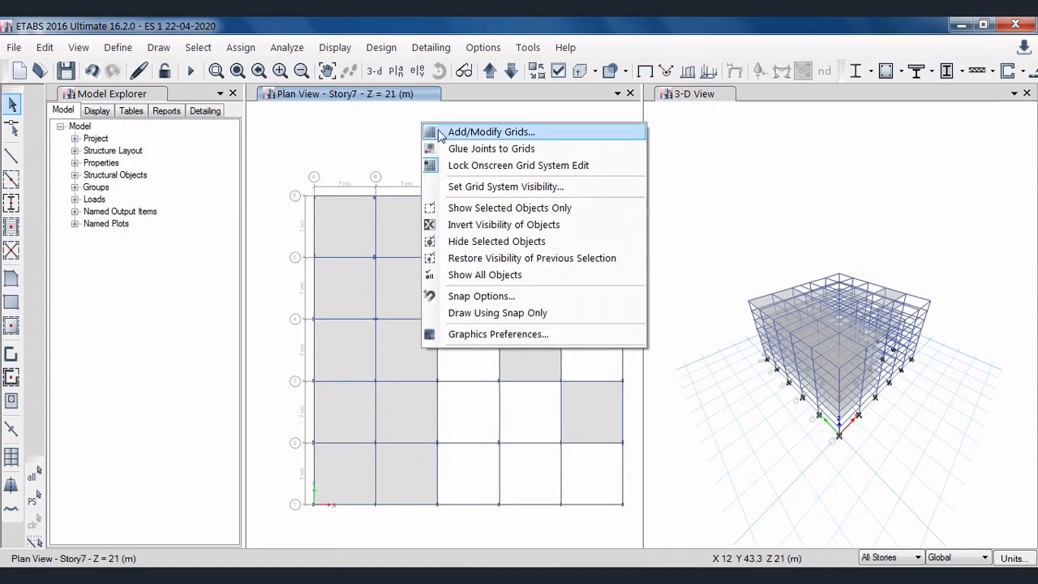
click(440, 134)
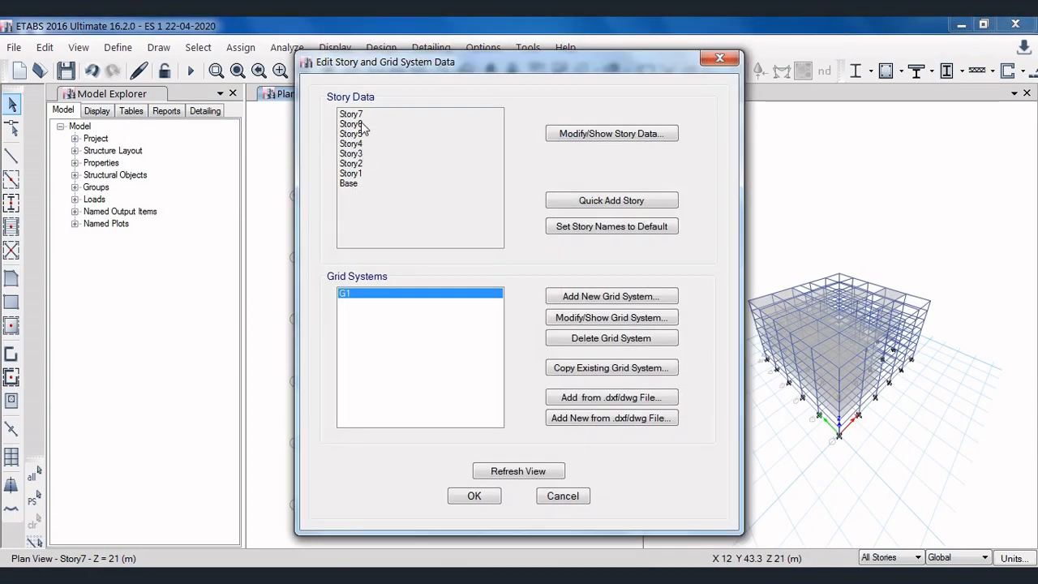
click(610, 135)
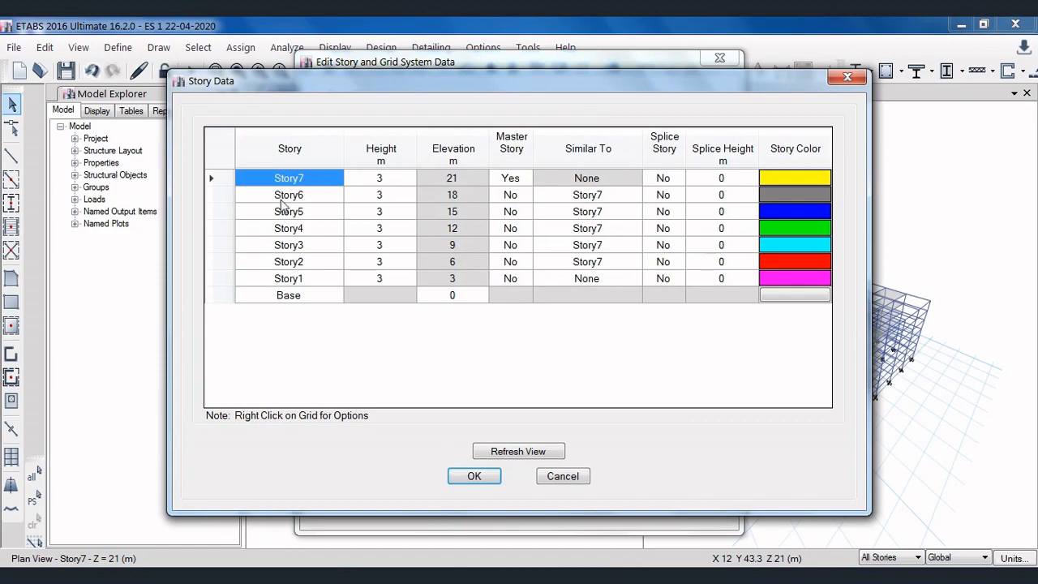
click(509, 196)
click(525, 194)
click(518, 212)
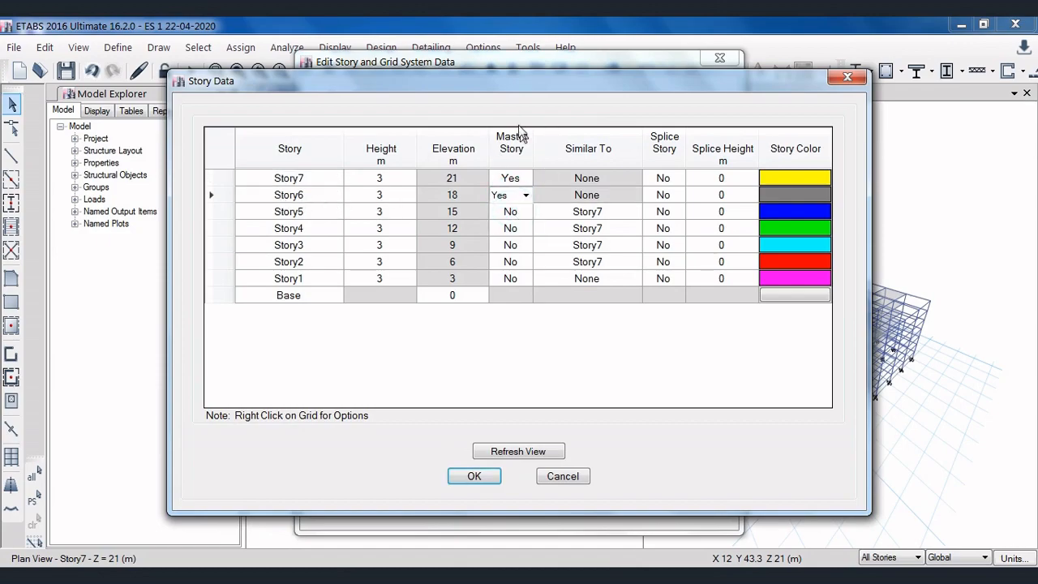
Step: Make Story5, Story4, Story3 and Story2 similar to Story6 in the story data
click(581, 212)
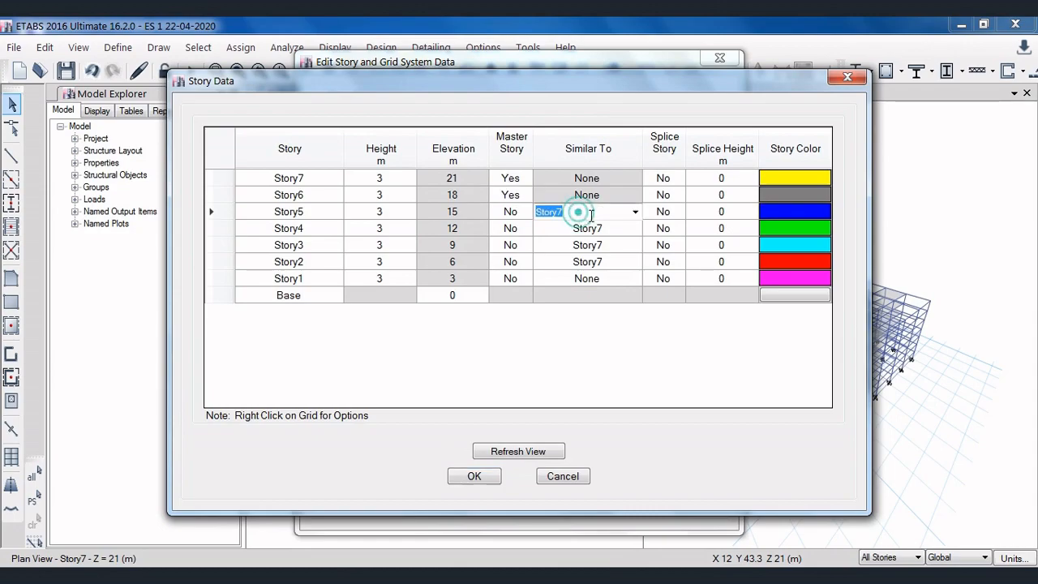
click(635, 212)
click(576, 252)
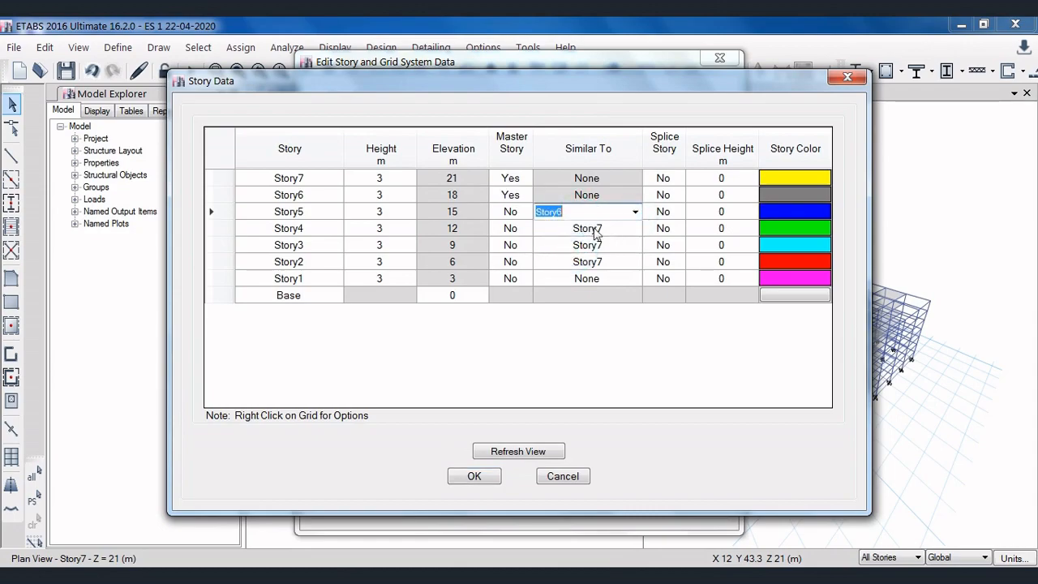
click(582, 228)
click(635, 228)
click(586, 270)
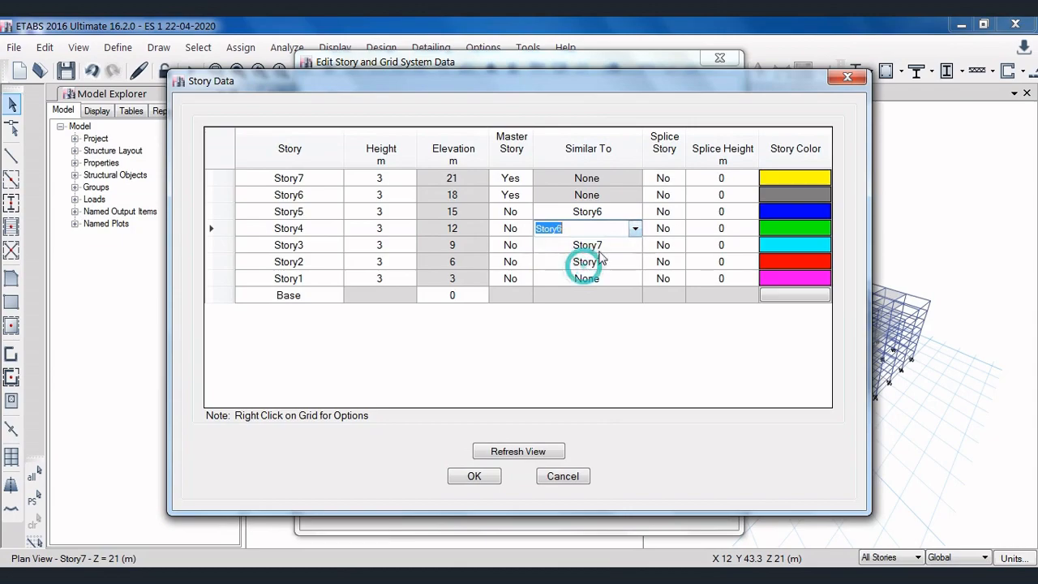
click(604, 245)
click(635, 245)
click(601, 284)
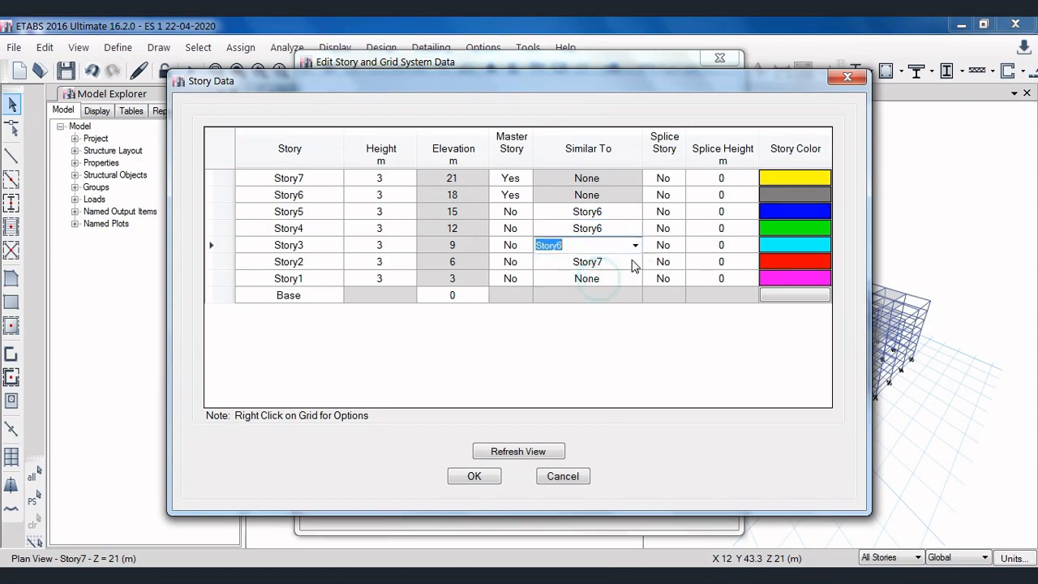
click(584, 262)
click(635, 262)
click(605, 300)
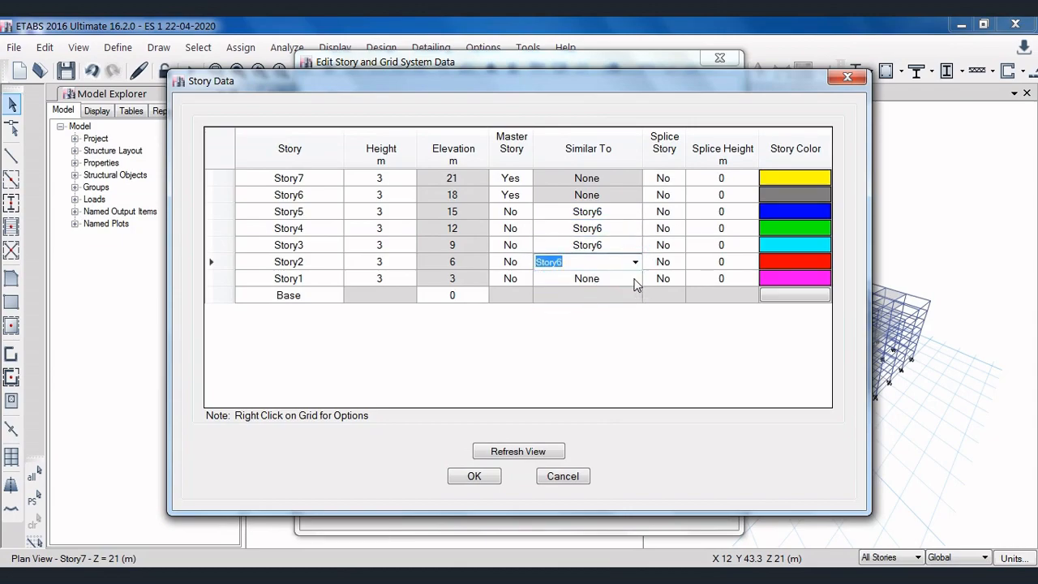
Step: Make Story1 similar to Story6 and apply the story and grid system changes
click(635, 280)
click(635, 279)
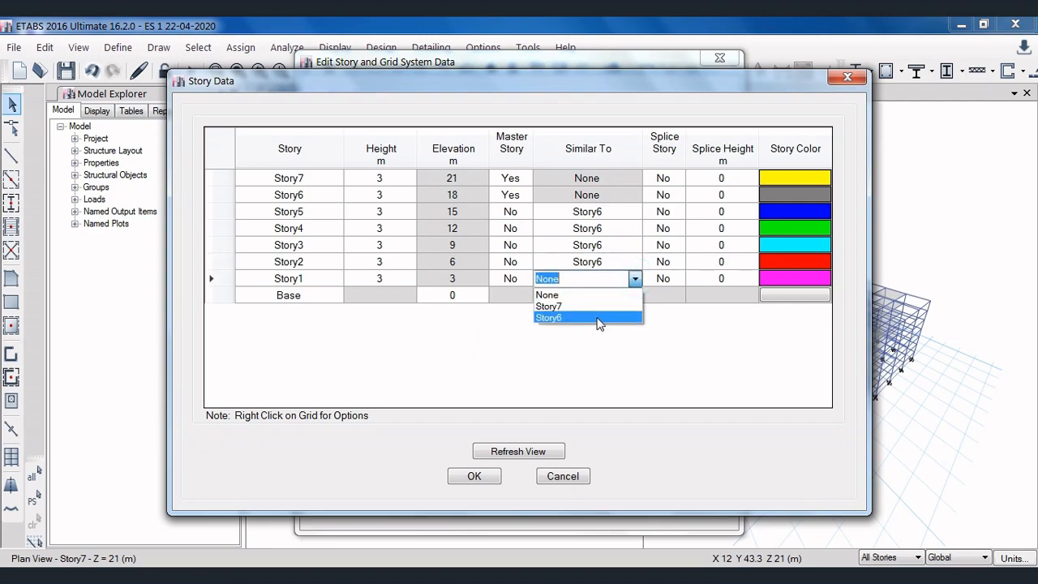
click(598, 320)
click(526, 351)
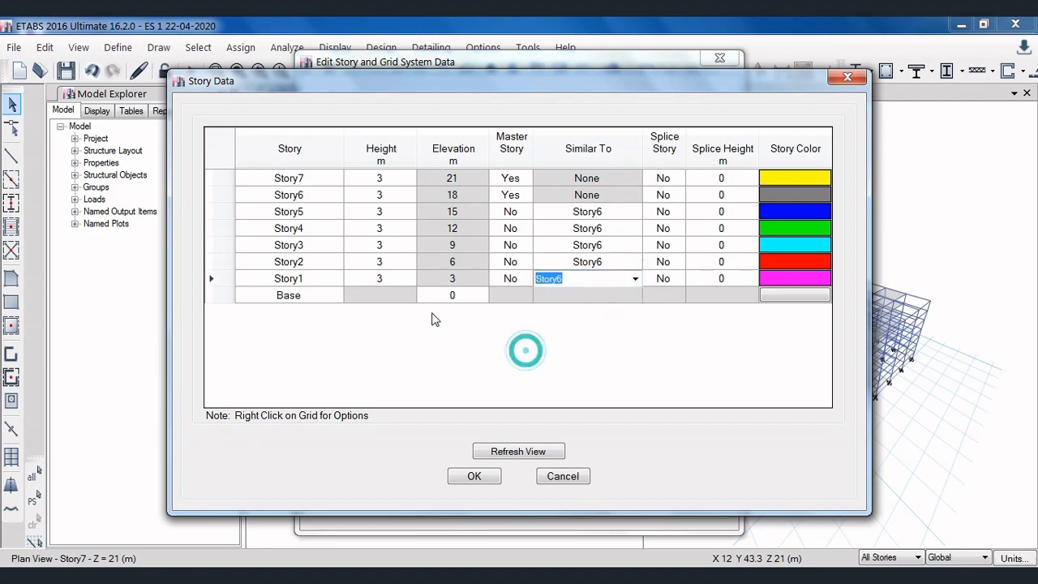
click(501, 299)
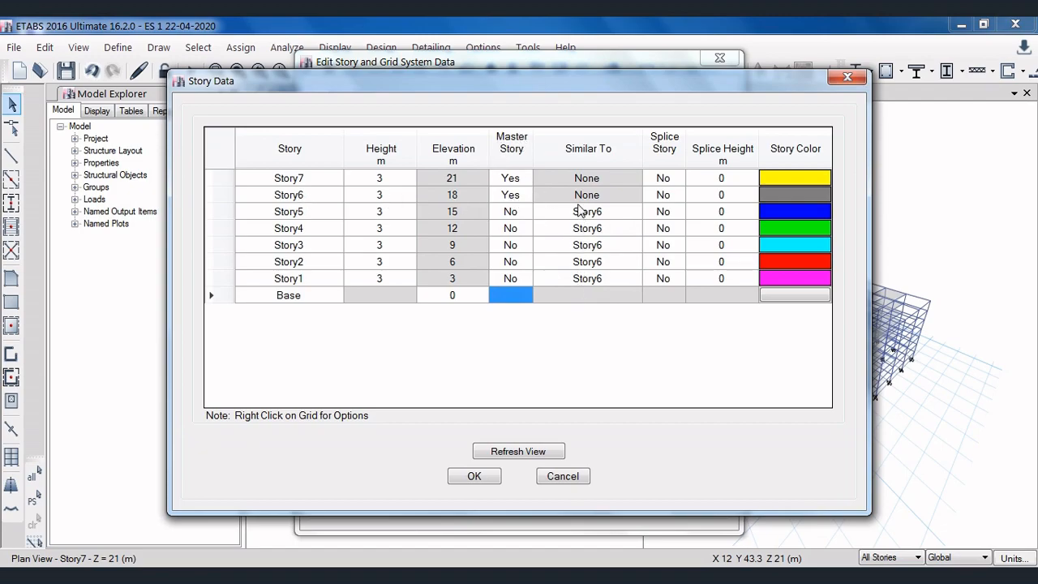
click(521, 451)
click(477, 481)
click(518, 475)
click(474, 497)
Step: Set the story scope to Similar Stories and select the perimeter beams along grid 6, from A to F, on the Story6 plan
click(352, 200)
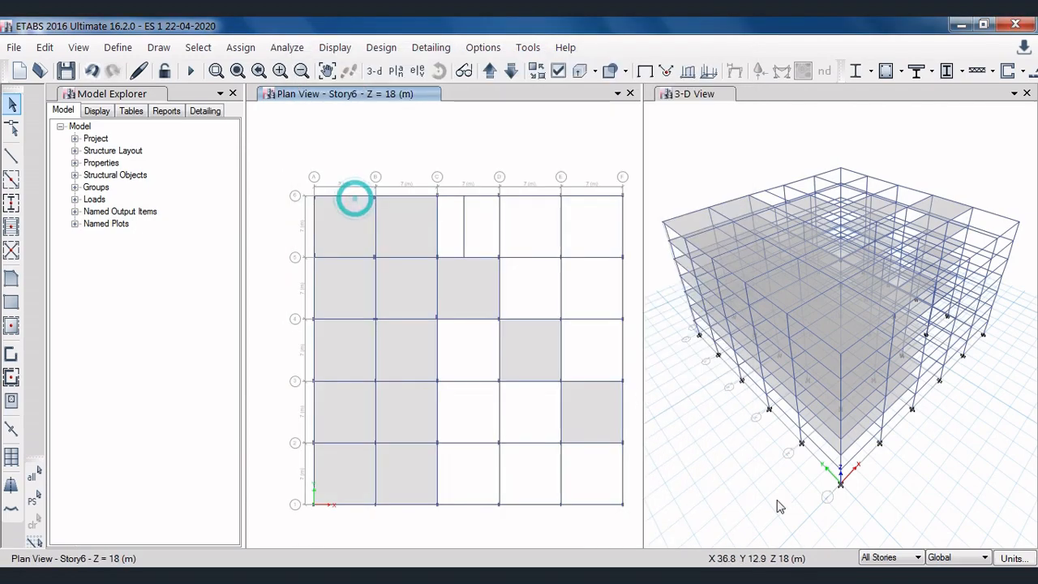
click(887, 581)
click(344, 196)
click(420, 197)
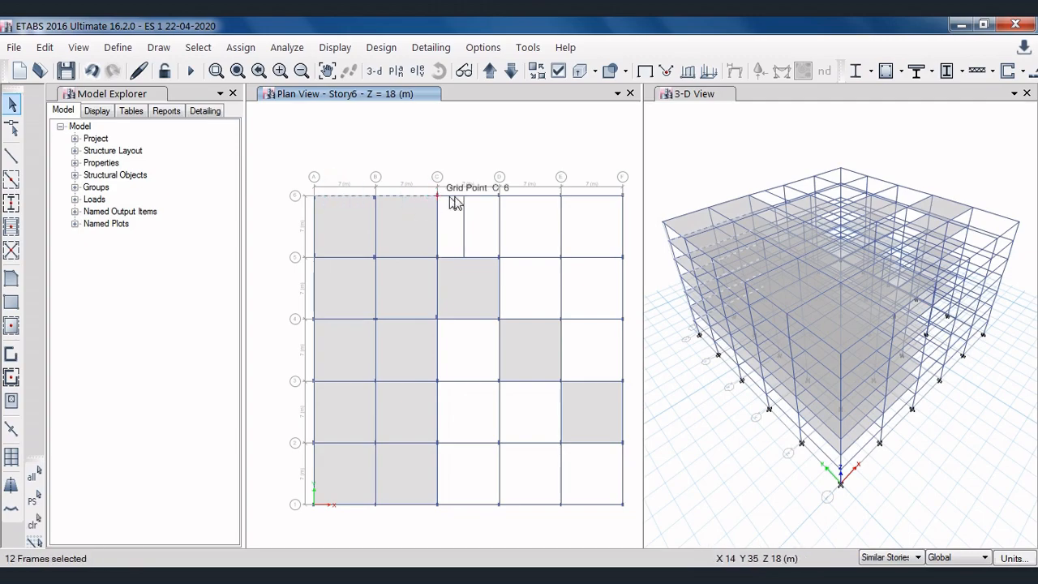
click(473, 197)
click(539, 195)
click(590, 196)
Step: Add all perimeter beams along grid F, from grid 6 to grid 1, to the selection
click(620, 233)
click(619, 298)
click(626, 303)
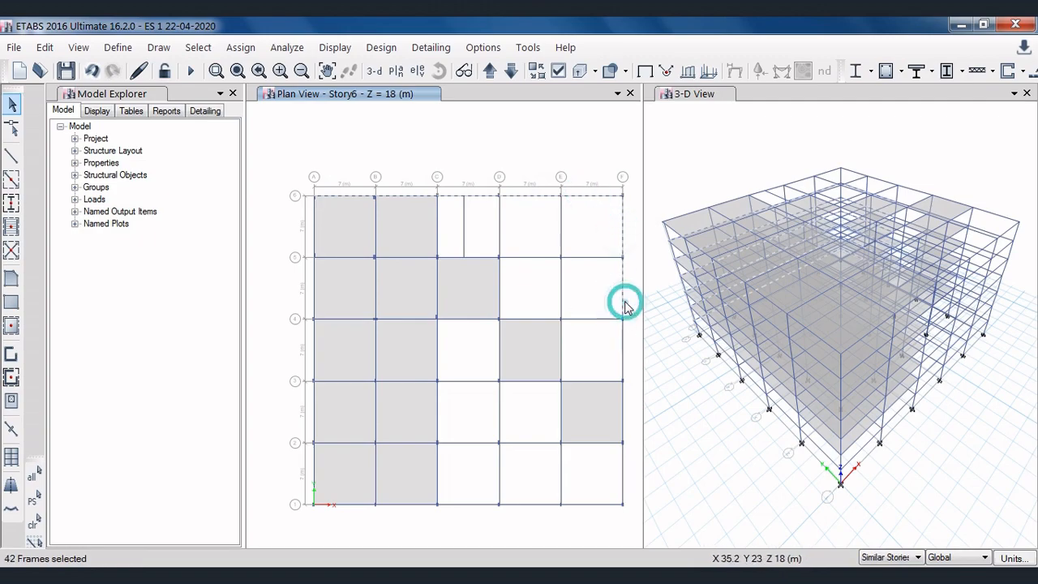
click(622, 352)
click(622, 400)
click(621, 458)
Step: Add the perimeter beams along grid 1, from grid F to grid A, to the selection
click(599, 503)
click(542, 503)
click(463, 504)
click(444, 503)
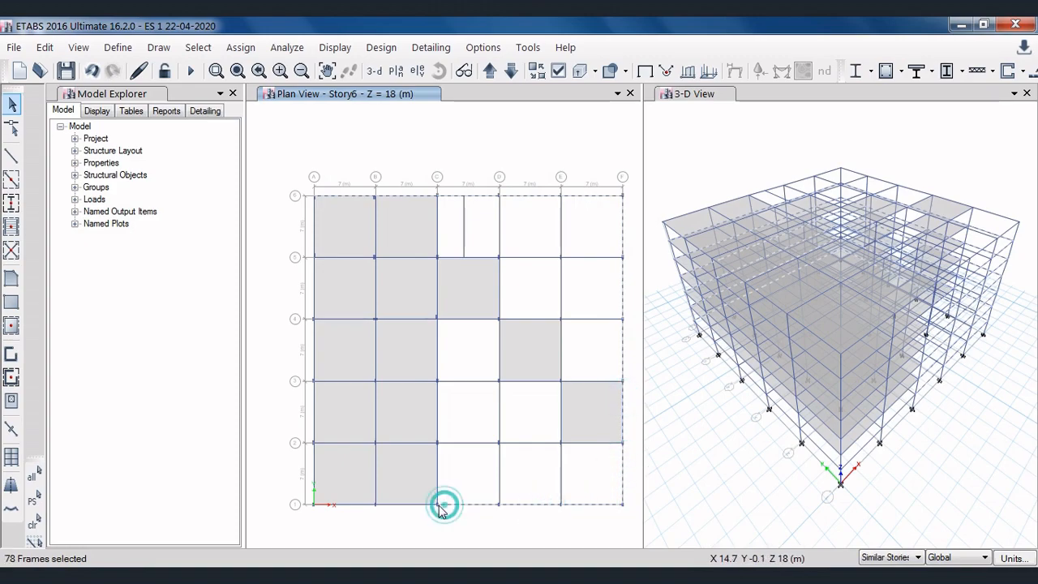
click(416, 503)
click(354, 505)
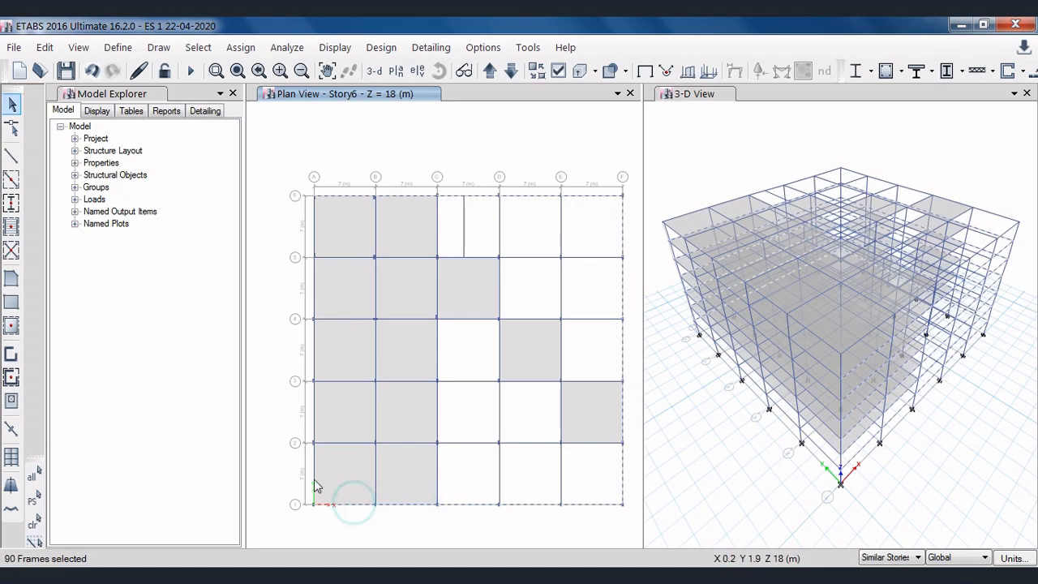
Step: Add the perimeter beams along grid A, from grid 1 to grid 6, to the selection
click(315, 472)
click(314, 417)
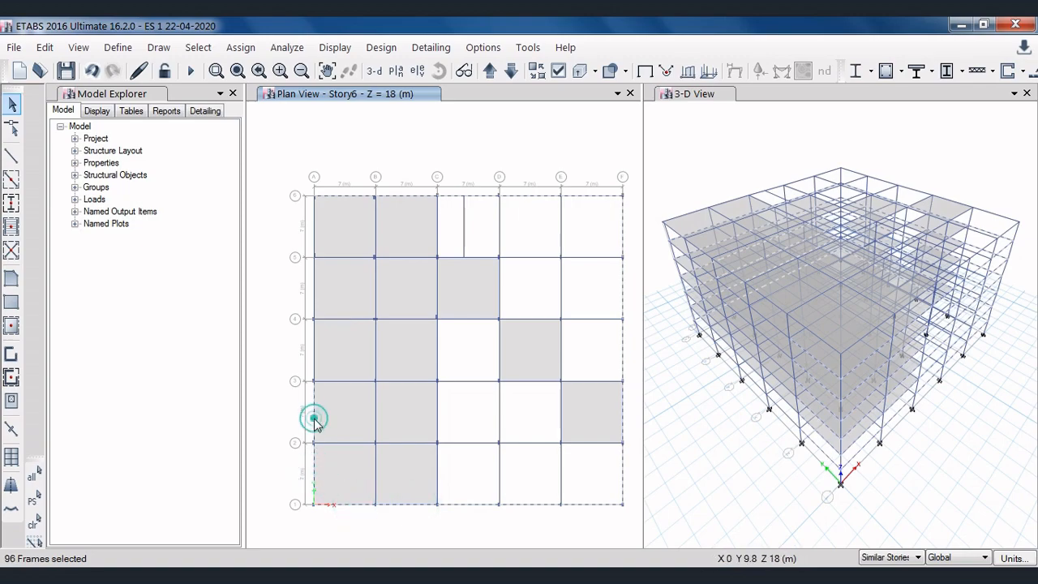
click(314, 364)
click(315, 291)
click(314, 229)
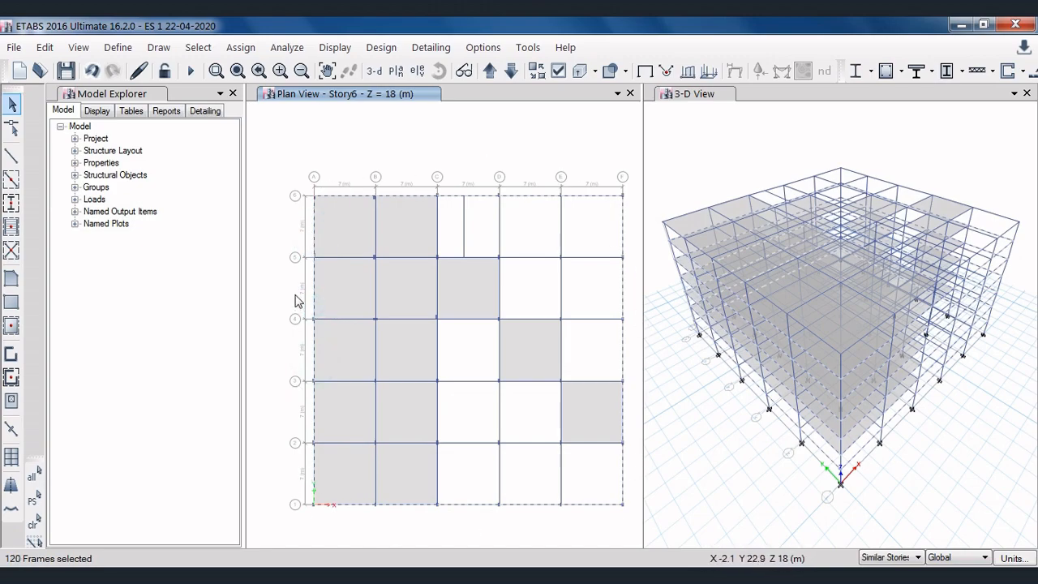
Step: Assign a uniform distributed frame load of 12 kN/m to the selected perimeter beams under the wall load pattern, in the gravity direction
click(252, 49)
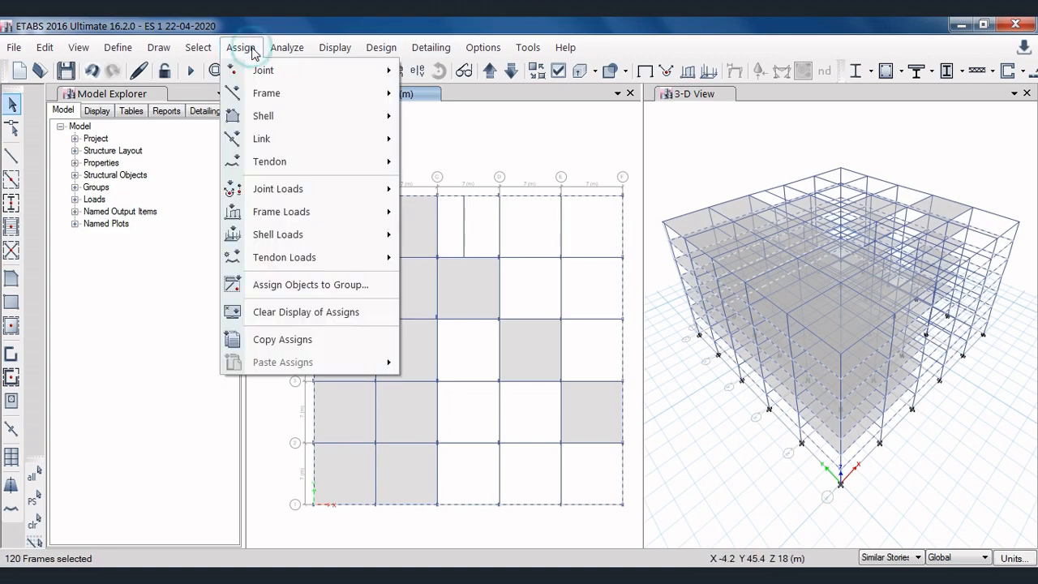
mouse_move(350, 221)
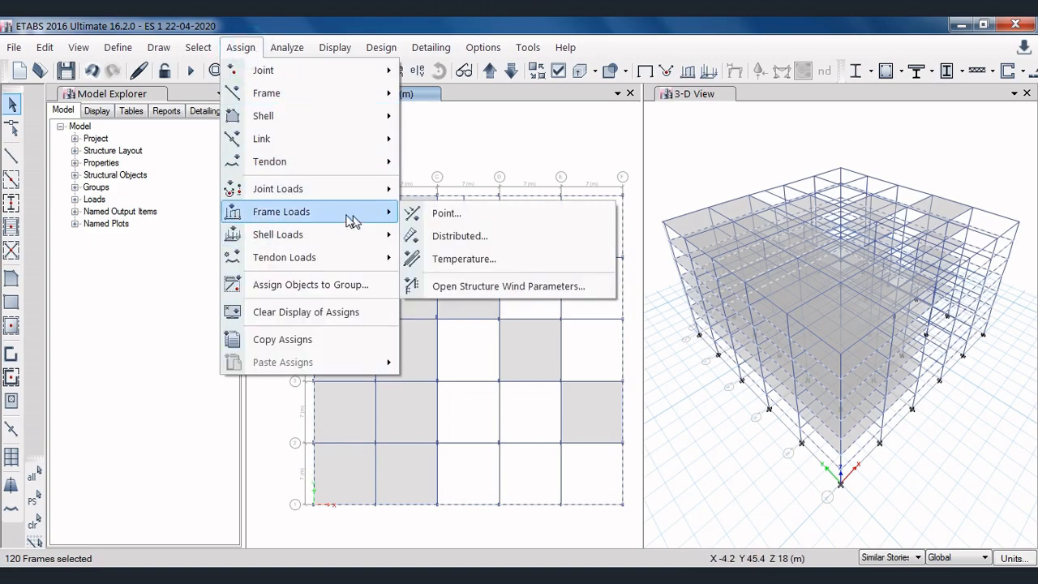
click(492, 244)
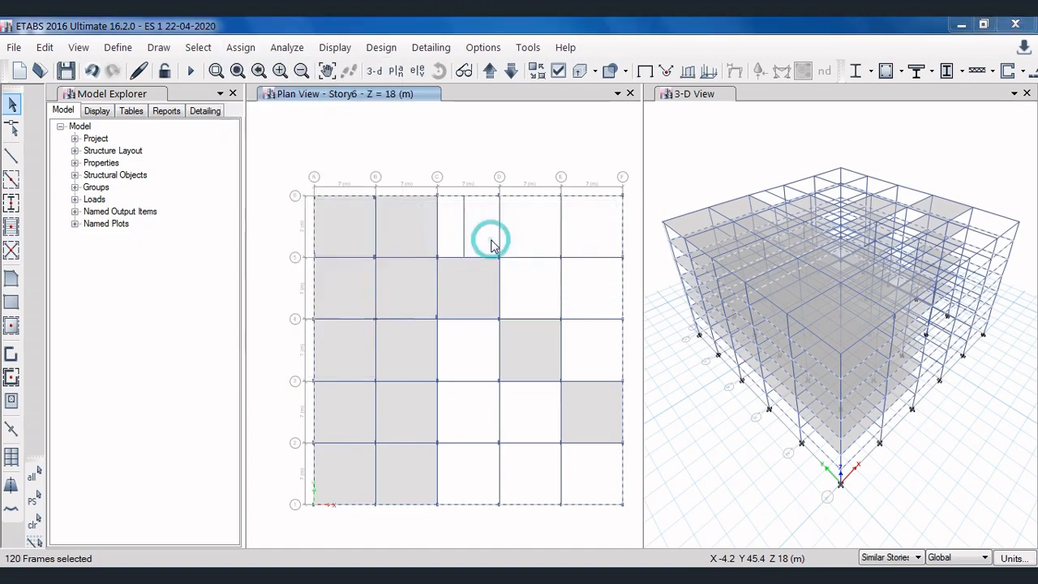
click(565, 207)
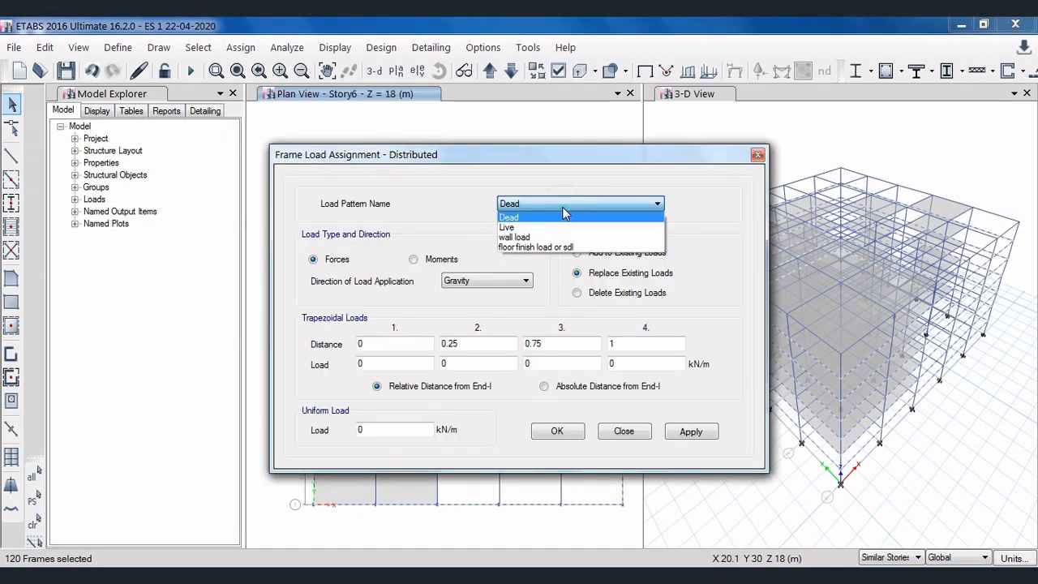
click(529, 237)
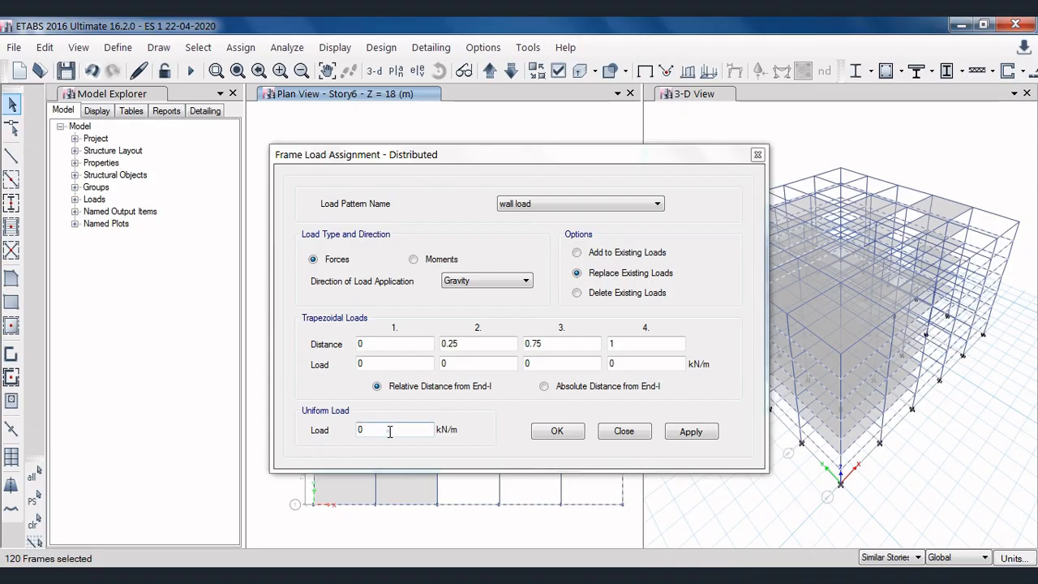
key(BackSpace)
text(12)
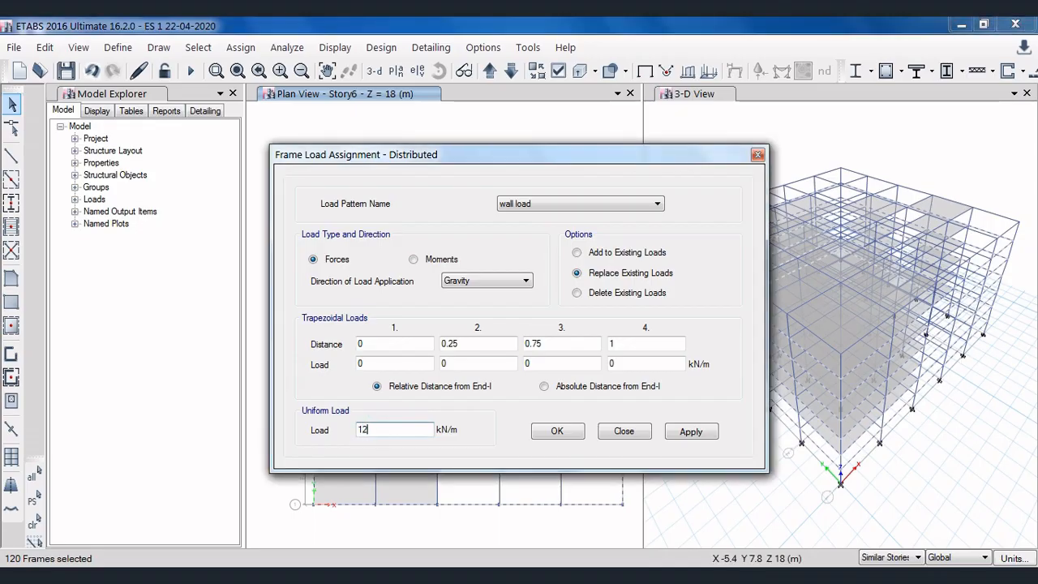
click(689, 433)
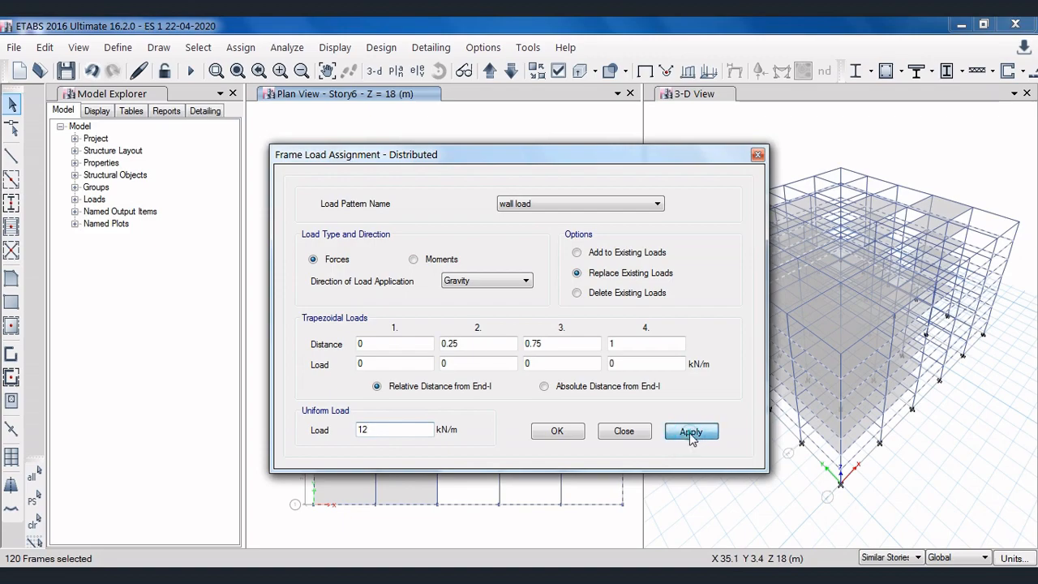
click(558, 432)
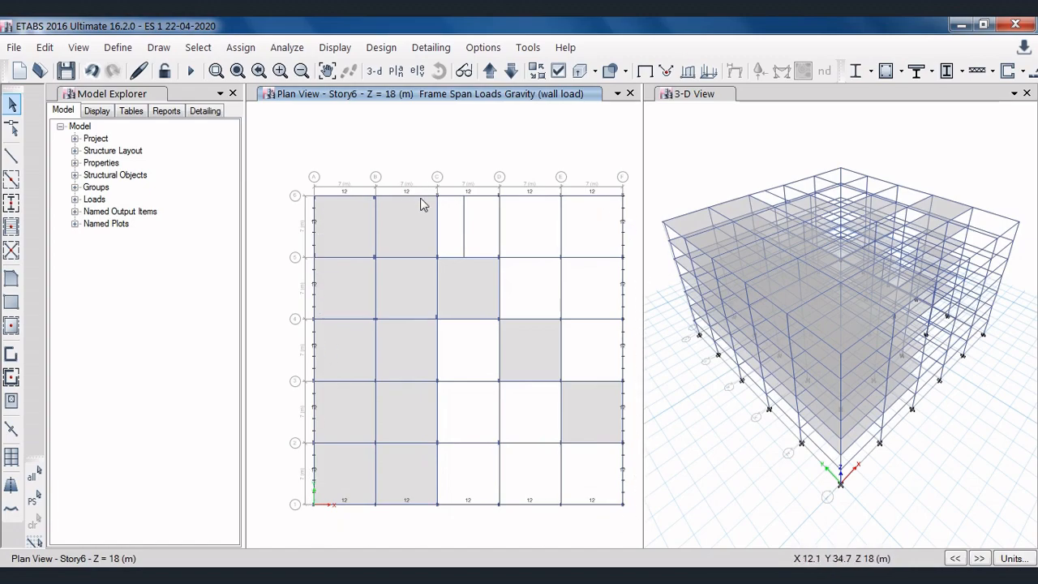
Step: Inspect the assigned perimeter loads and look up the internal 115 mm wall load in the FG-2 reference image
scroll(419, 195, up, 2)
scroll(394, 192, down, 2)
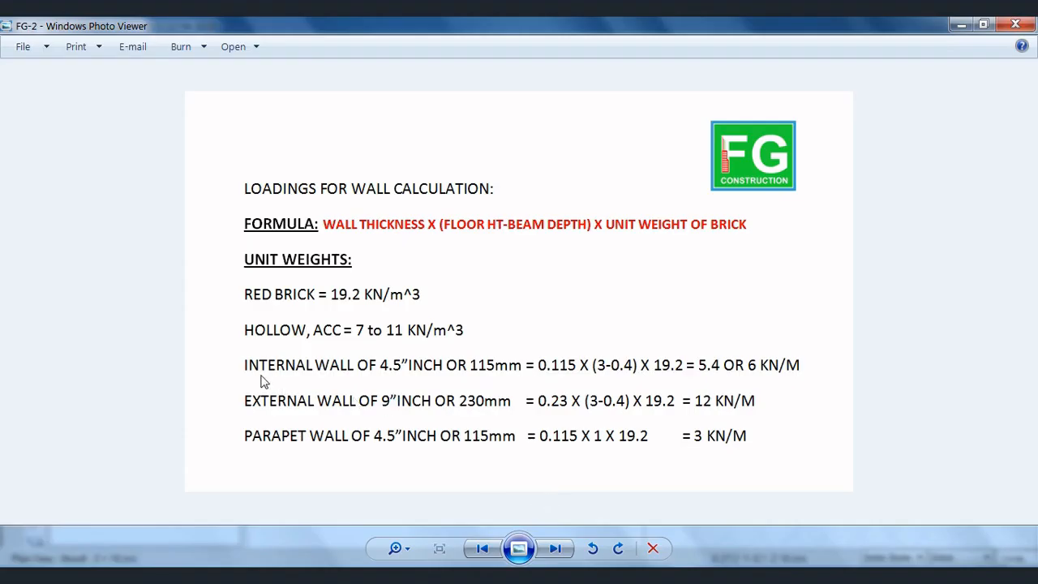
click(297, 378)
click(756, 375)
click(961, 25)
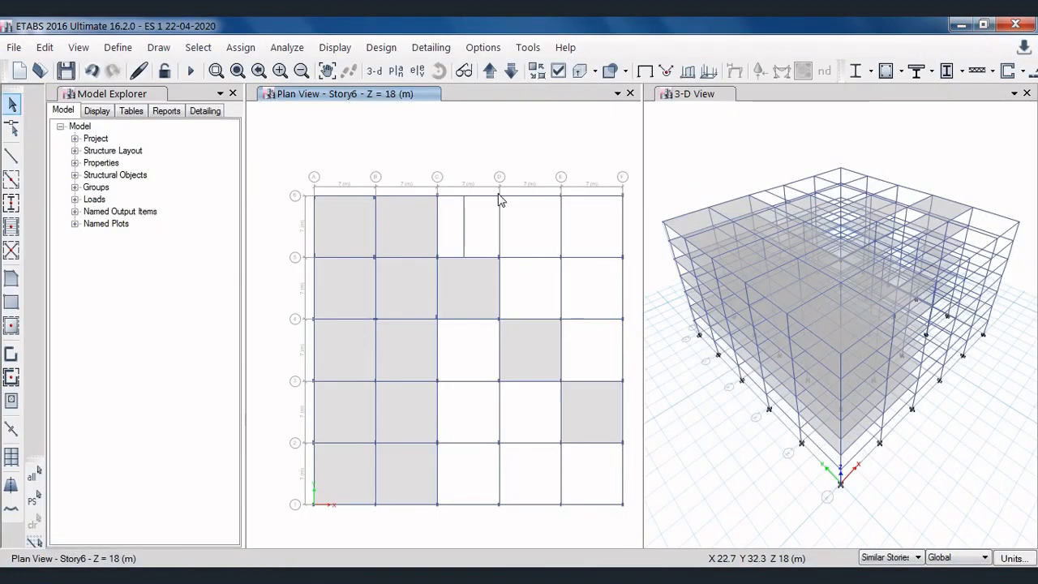
Step: Select the interior beams between grids 6 and 5 on grids B, C, D and E, including the secondary beam, across similar stories
click(373, 225)
click(436, 232)
click(500, 230)
click(464, 235)
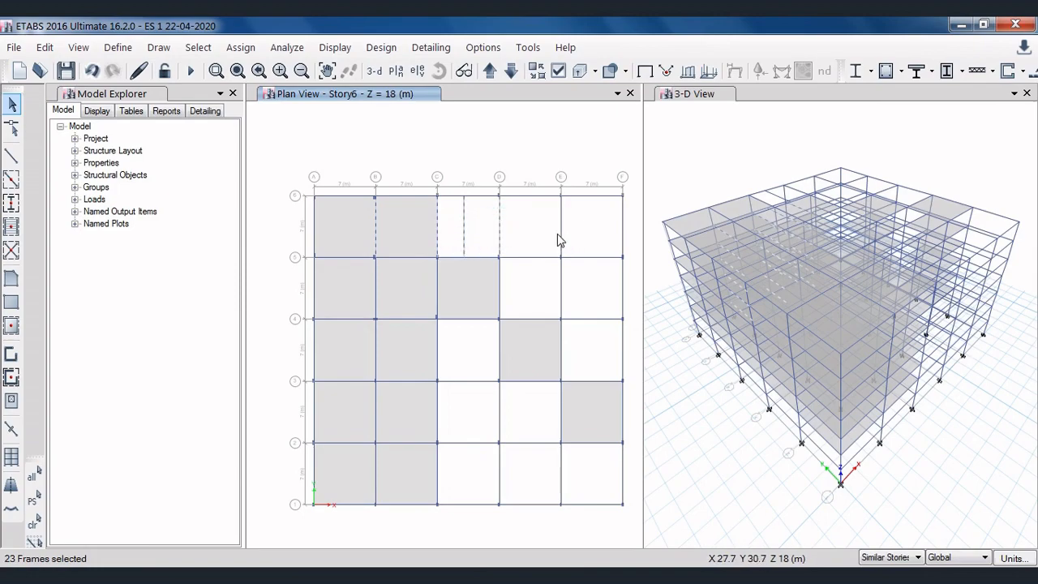
click(560, 234)
Step: Add all beams along grid 5, from grid F to grid A, to the selection
click(572, 257)
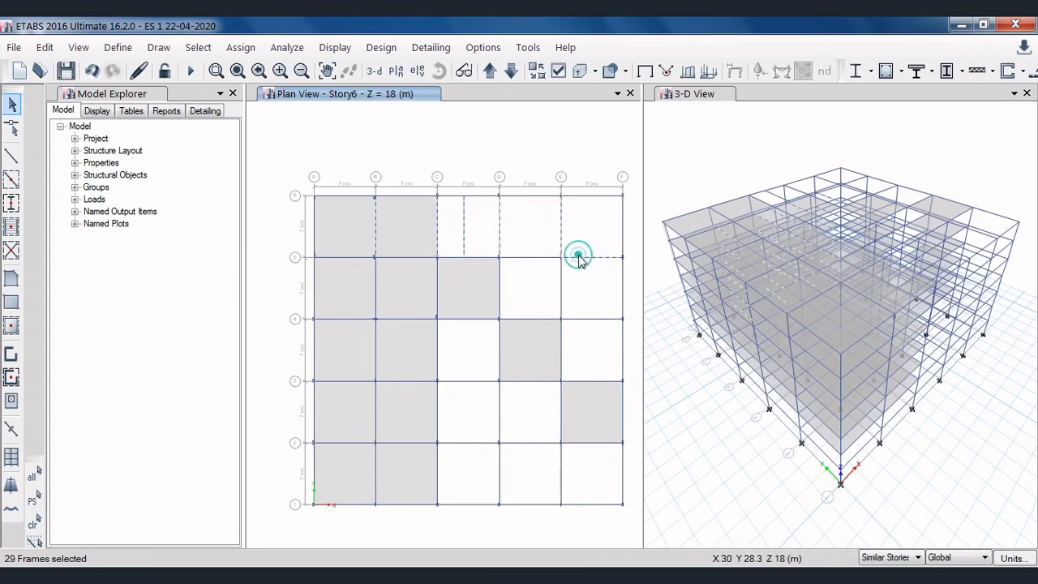
click(532, 257)
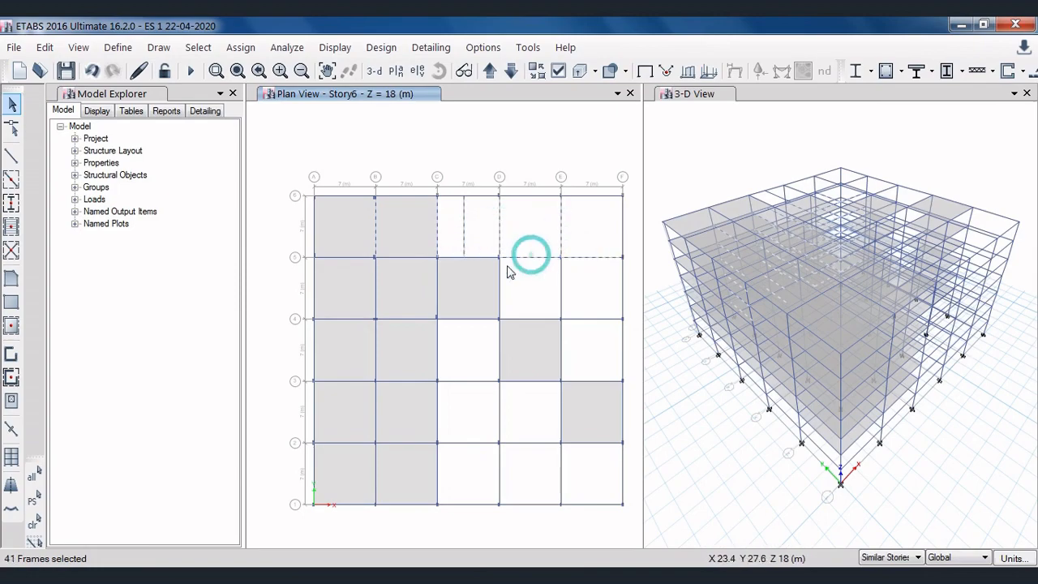
click(457, 258)
click(413, 257)
click(348, 256)
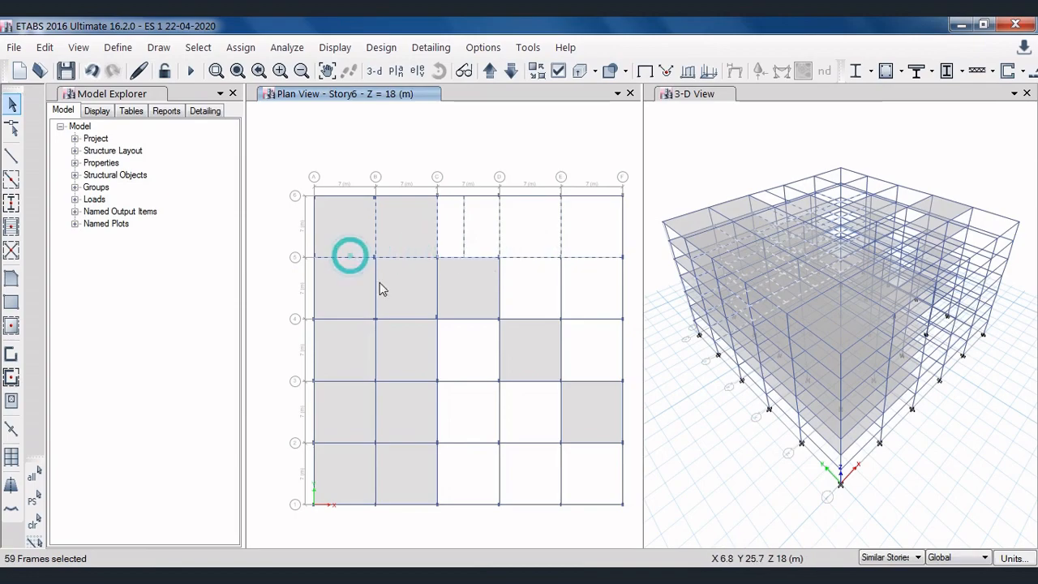
Step: Add the grid B to E beams between grids 5 and 4, plus the grid 4 beams except the C–D span, to the selection
click(378, 292)
click(359, 316)
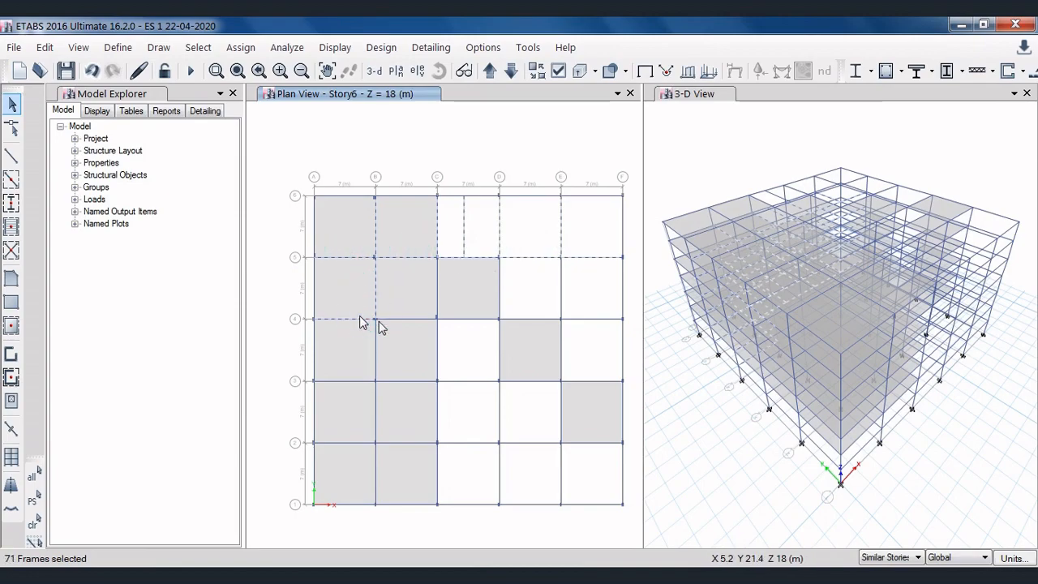
click(406, 318)
click(438, 305)
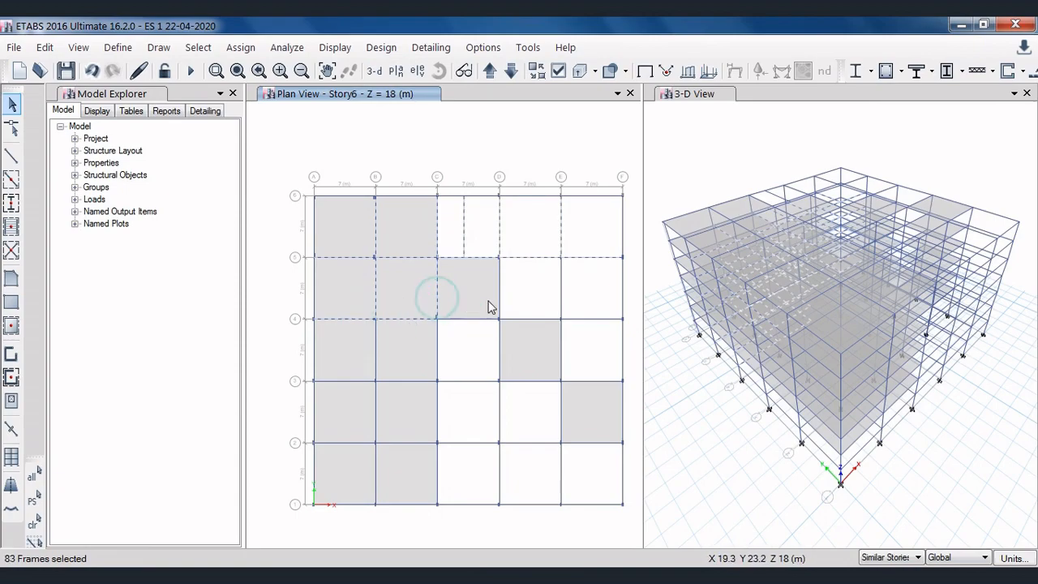
click(499, 303)
click(561, 298)
click(584, 317)
click(538, 318)
Step: Add the beams on grids E, D, C and B between grids 4 and 3 to the selection
click(561, 360)
click(499, 352)
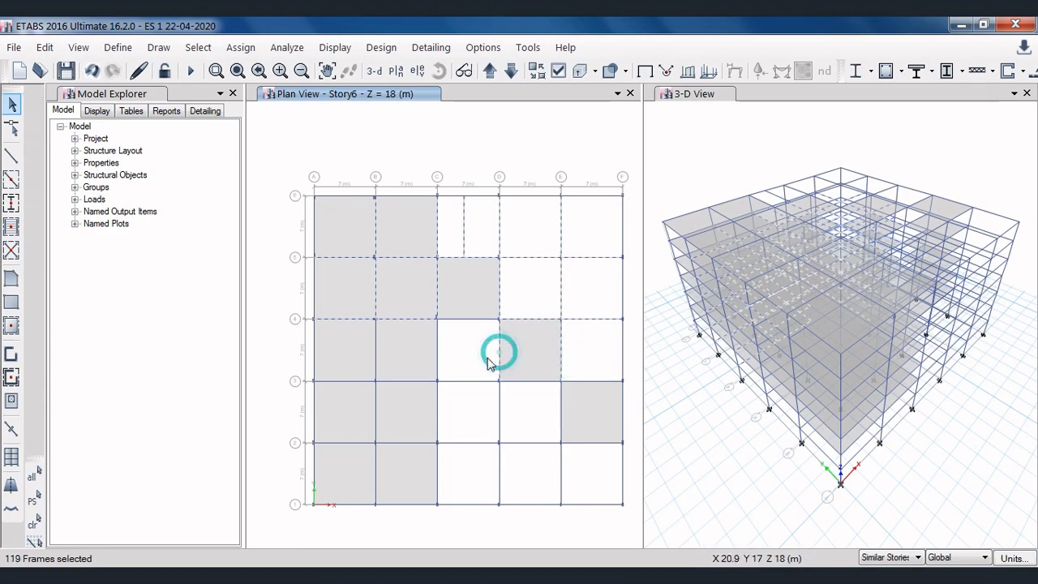
click(437, 353)
click(374, 360)
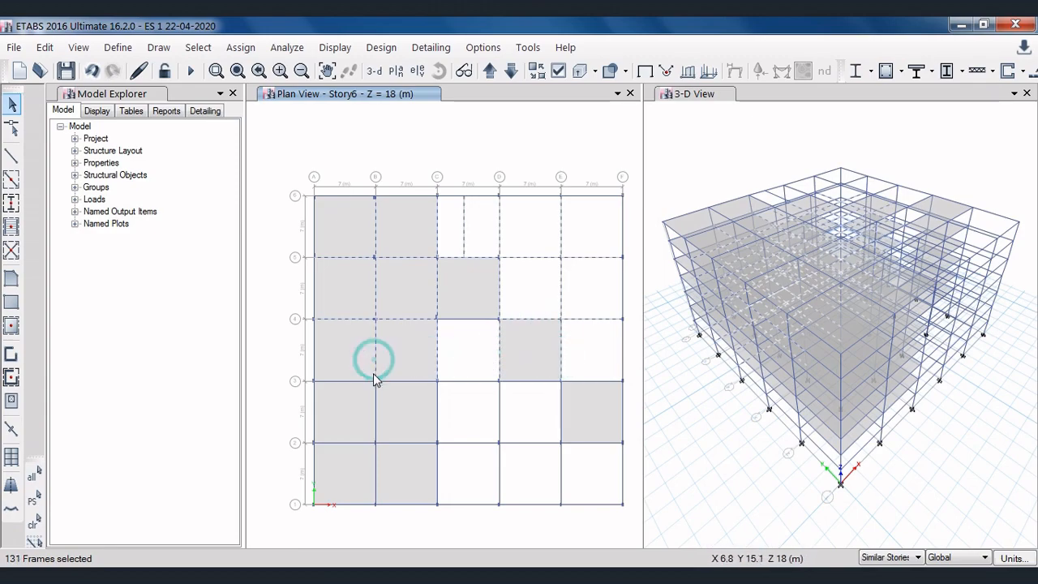
Step: Add all beams along grid 3, from grid A to grid F, to the selection
click(362, 381)
click(407, 382)
click(459, 382)
click(539, 380)
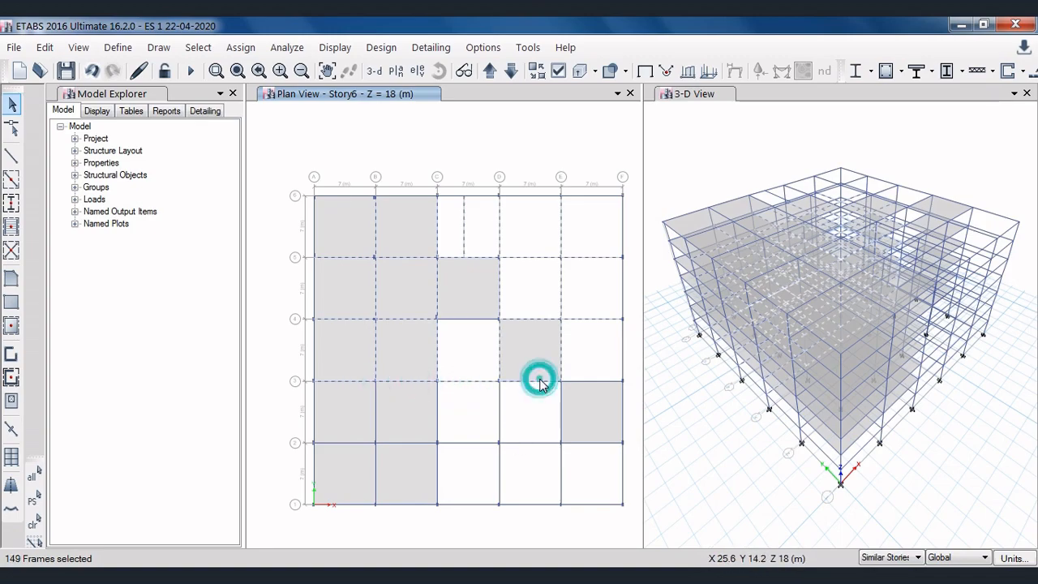
click(597, 381)
Step: Add the beams along grid 2 and the grid B to E beams between grids 2 and 1 to the selection
click(597, 443)
click(540, 443)
click(482, 445)
click(422, 443)
click(374, 487)
click(436, 486)
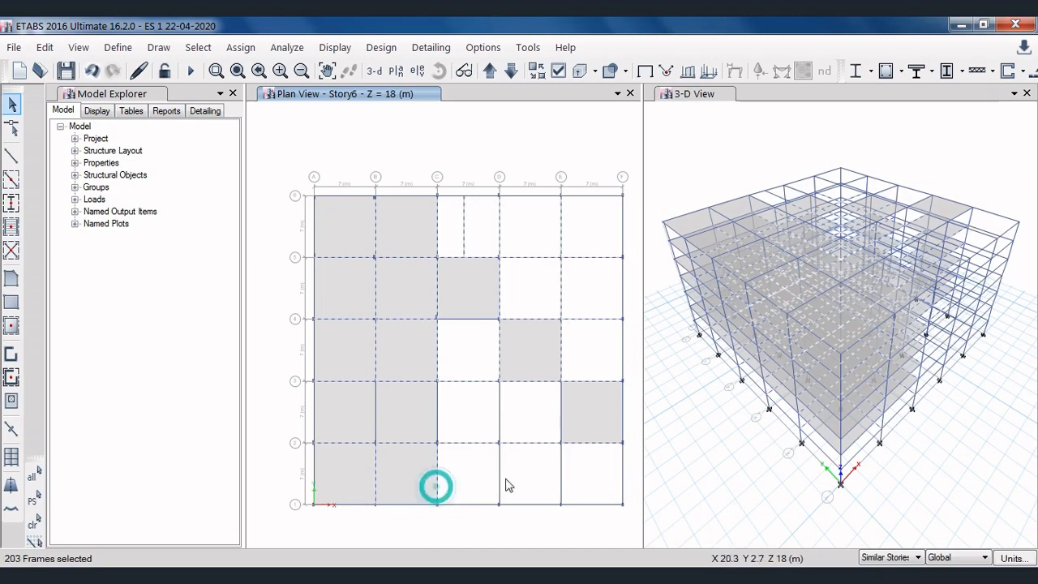
click(498, 478)
click(561, 480)
Step: Add the grid B to E beams between grids 3 and 2 and the C–D beam on grid 4 to the selection
click(496, 420)
click(560, 424)
click(375, 416)
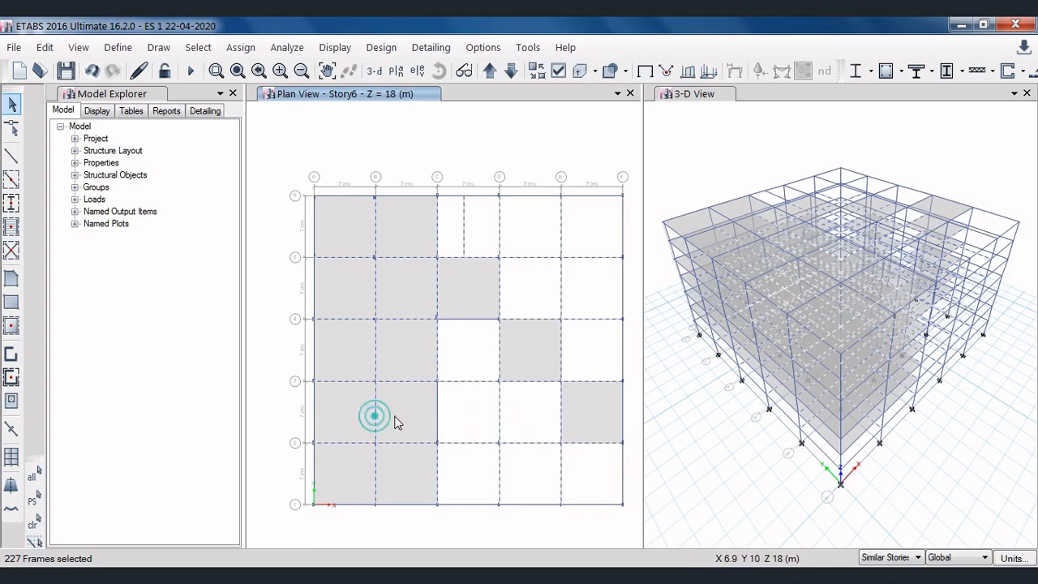
click(437, 417)
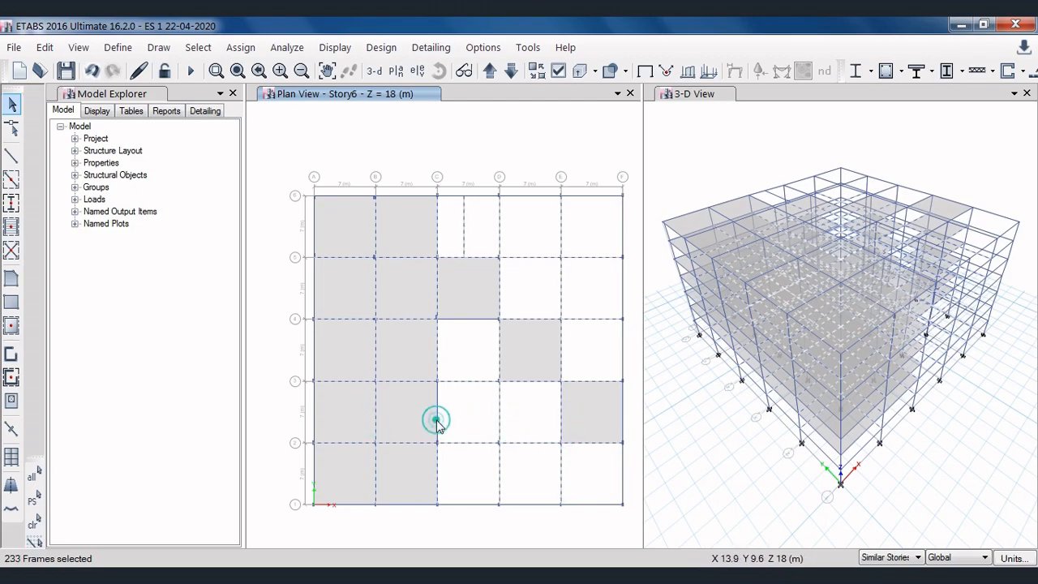
click(471, 320)
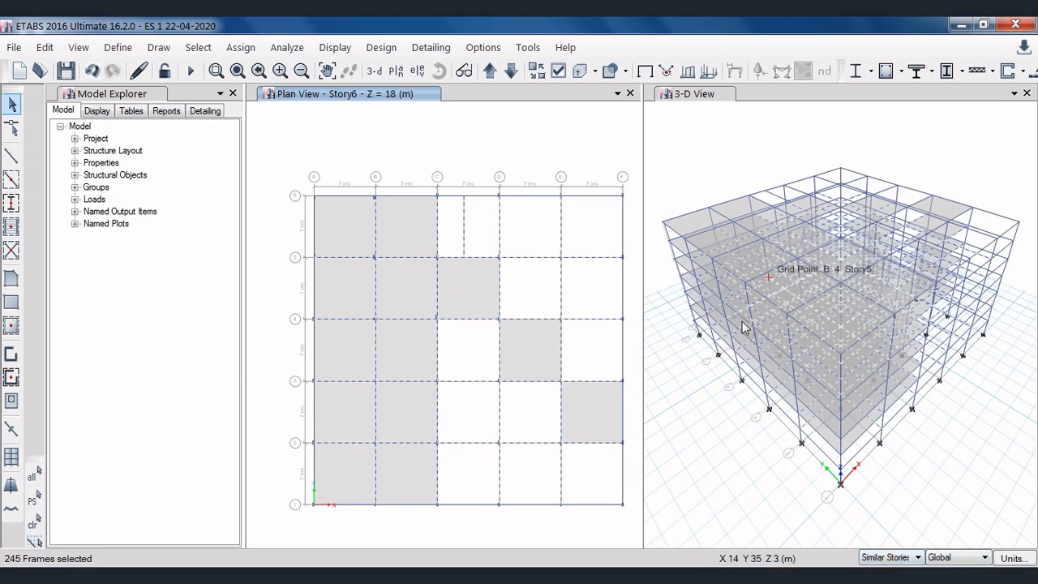
Step: Assign a uniform distributed frame load of 6 kN/m to the selected interior beams under the wall load pattern
click(241, 47)
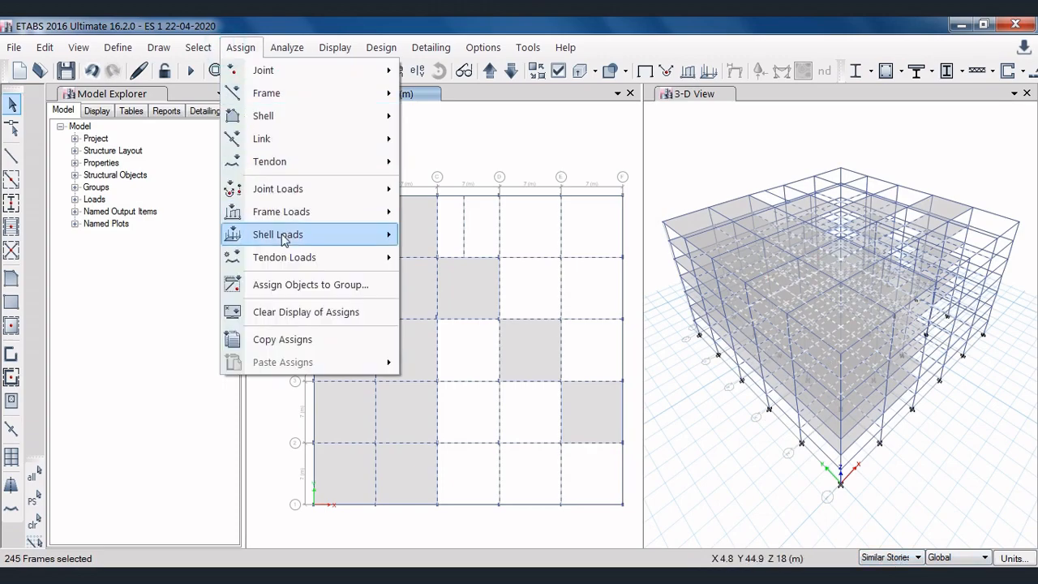
mouse_move(369, 221)
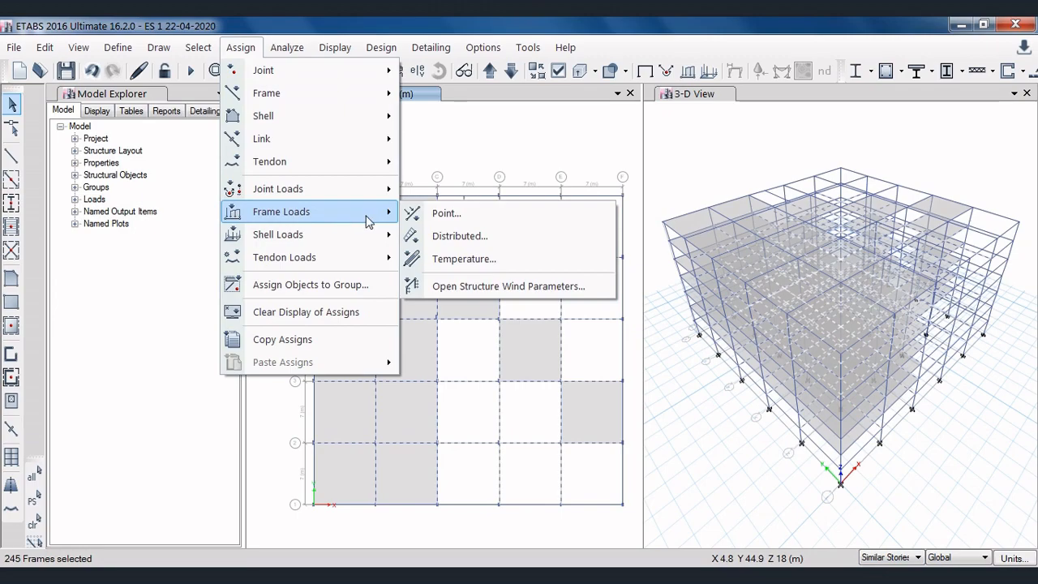
click(484, 239)
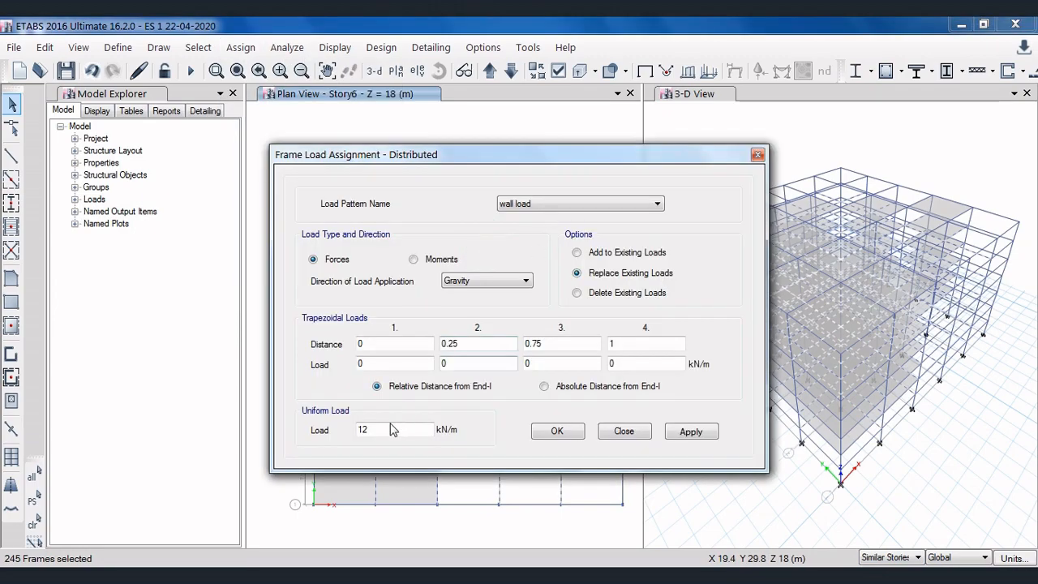
key(BackSpace)
key(BackSpace)
text(6)
click(691, 432)
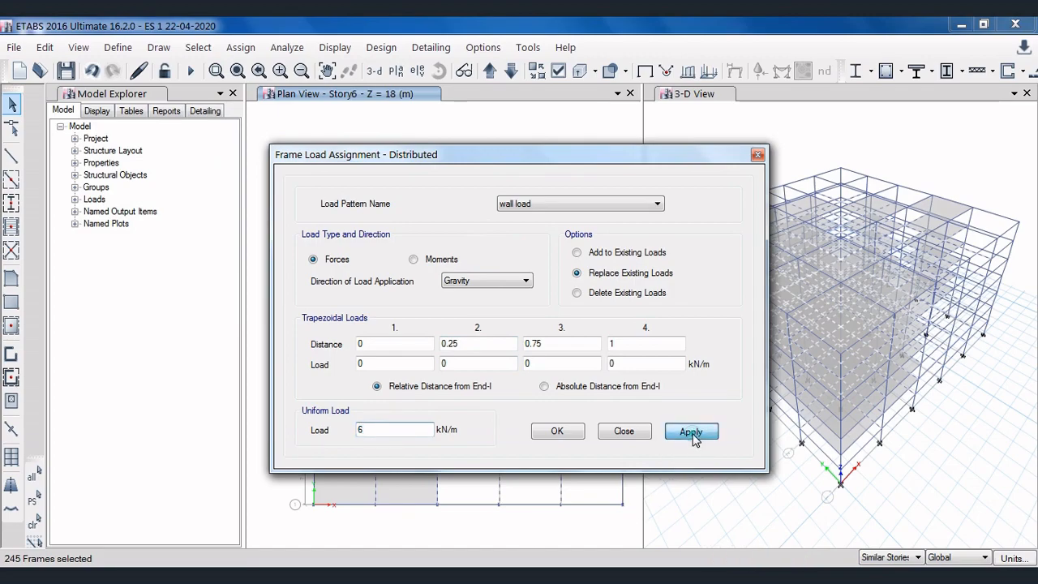
click(558, 432)
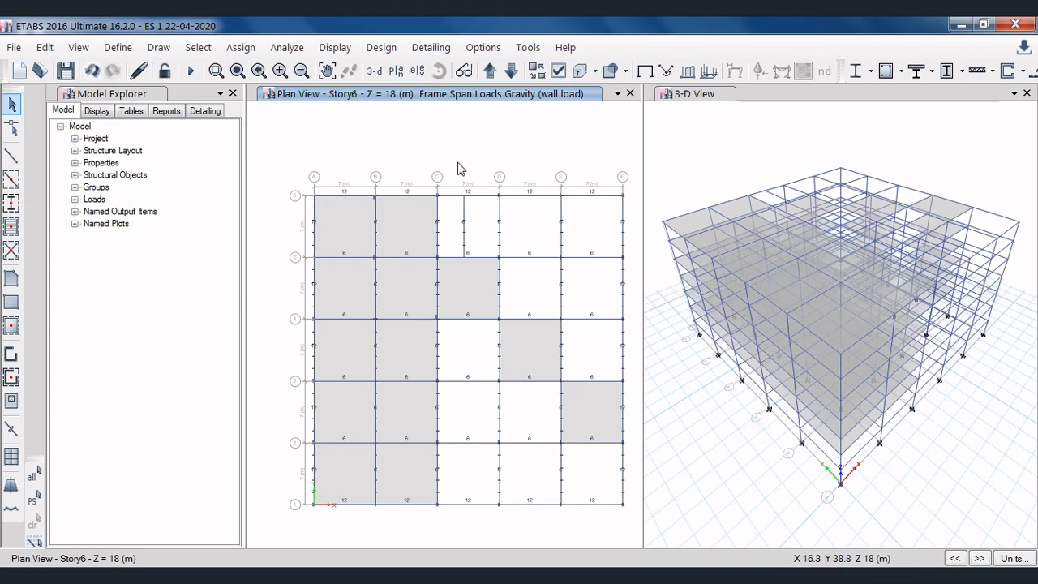
Step: Show the plain Story7 plan, limit the scope to One Story, and select the perimeter beams along grid 6 from A to F
click(494, 73)
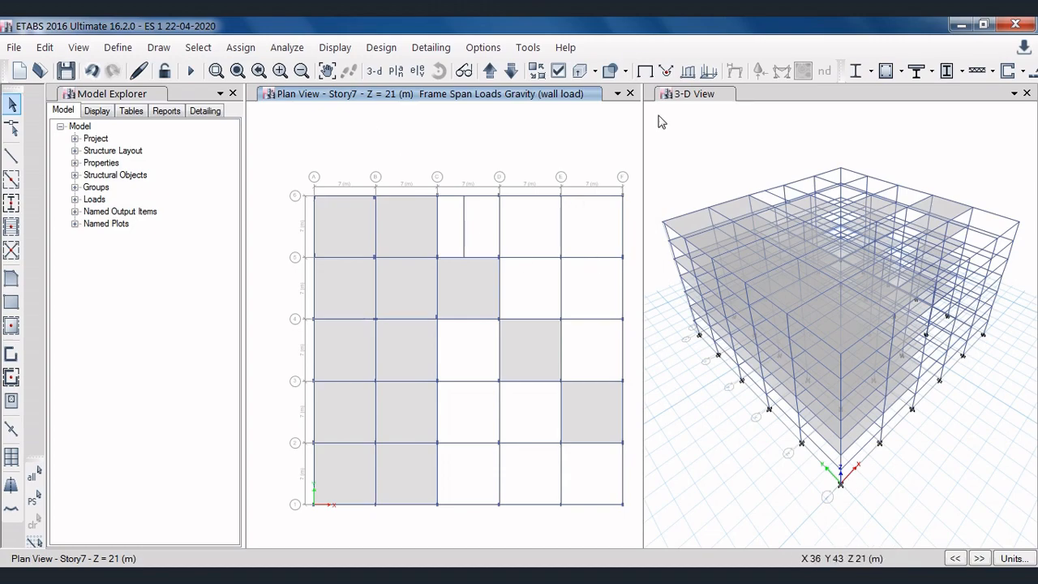
click(645, 71)
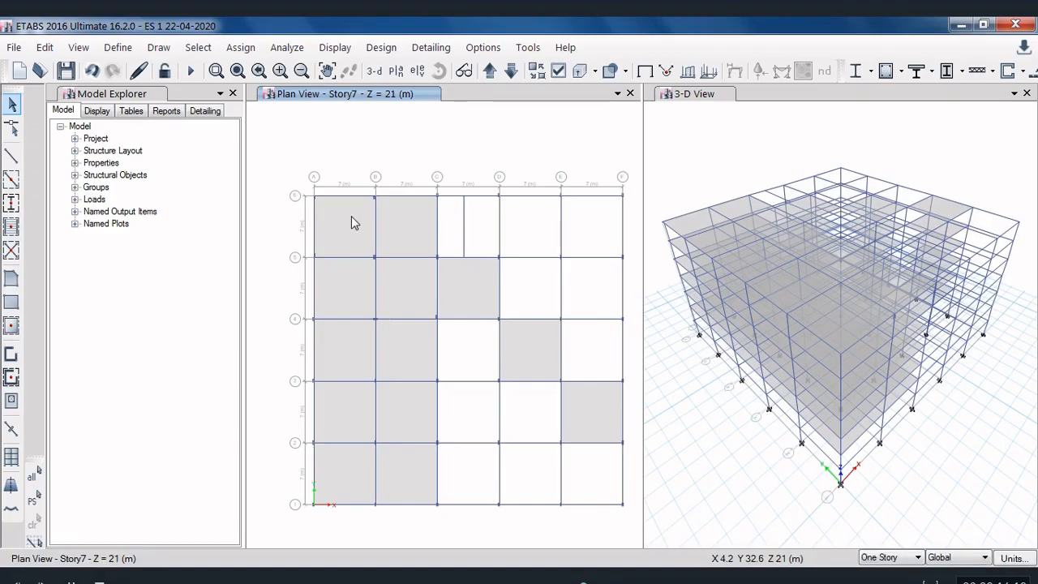
click(348, 196)
click(396, 195)
click(450, 195)
click(533, 197)
click(590, 195)
Step: Add the Story7 perimeter beams along grid F, from grid 6 to grid 1, to the selection
click(622, 235)
click(622, 300)
click(623, 342)
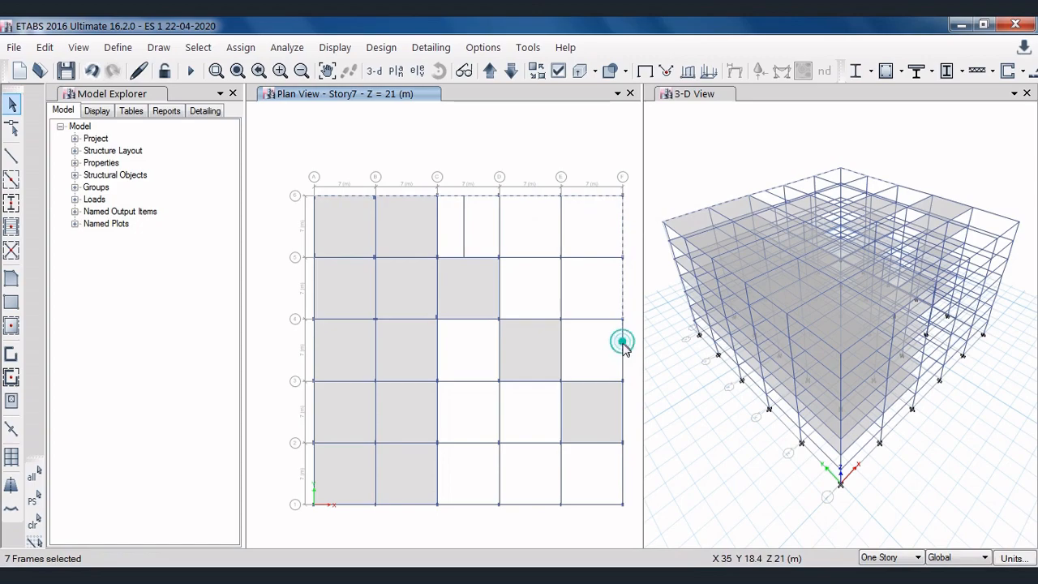
click(621, 415)
click(622, 472)
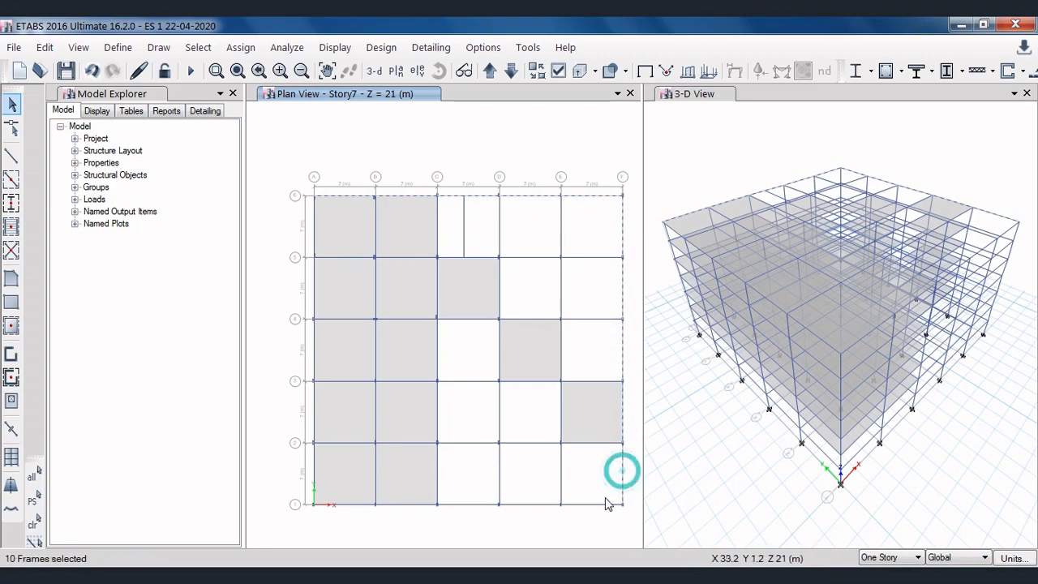
Step: Add the Story7 perimeter beams along grid 1, from grid F to grid A, to the selection
click(589, 505)
click(529, 505)
click(469, 505)
click(408, 504)
click(348, 504)
Step: Add the Story7 perimeter beams along grid A, from grid 1 to grid 6, to the selection
click(315, 420)
click(315, 359)
click(315, 284)
click(314, 235)
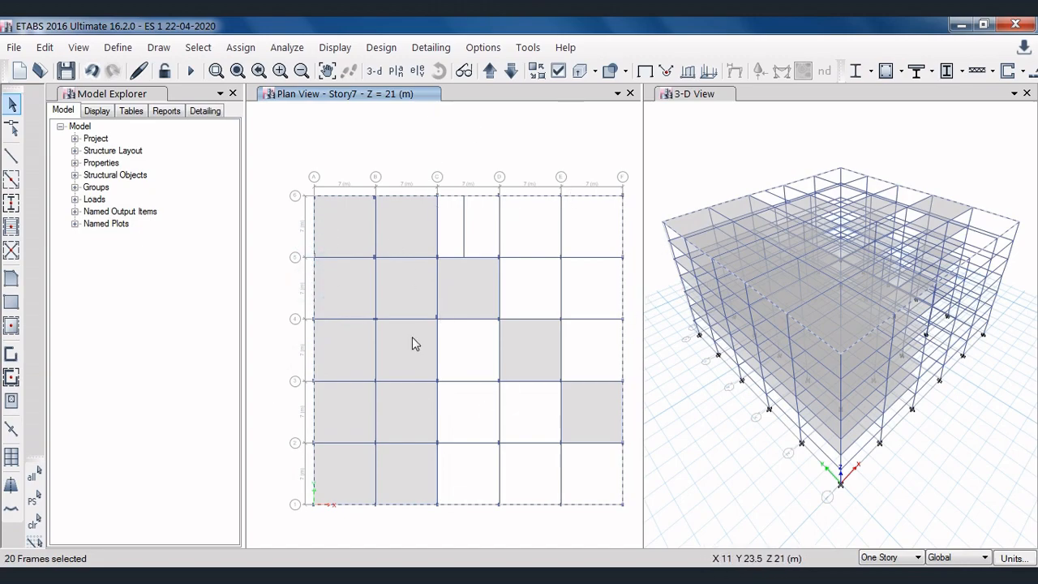
Step: Assign a uniform distributed frame load of 3 kN/m in the wall load pattern to the selected Story7 perimeter beams
click(286, 47)
mouse_move(244, 49)
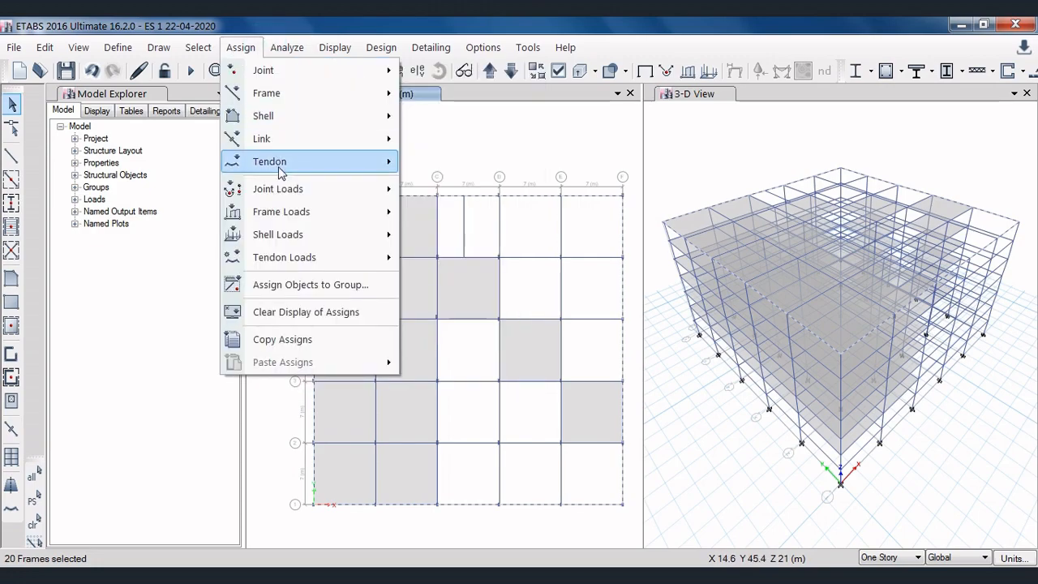
mouse_move(337, 214)
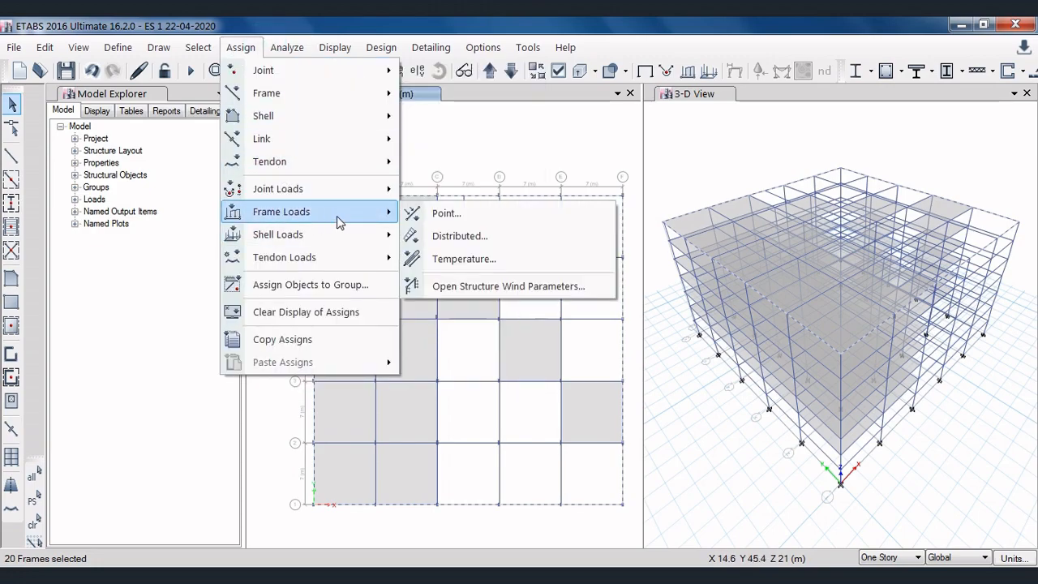
click(500, 243)
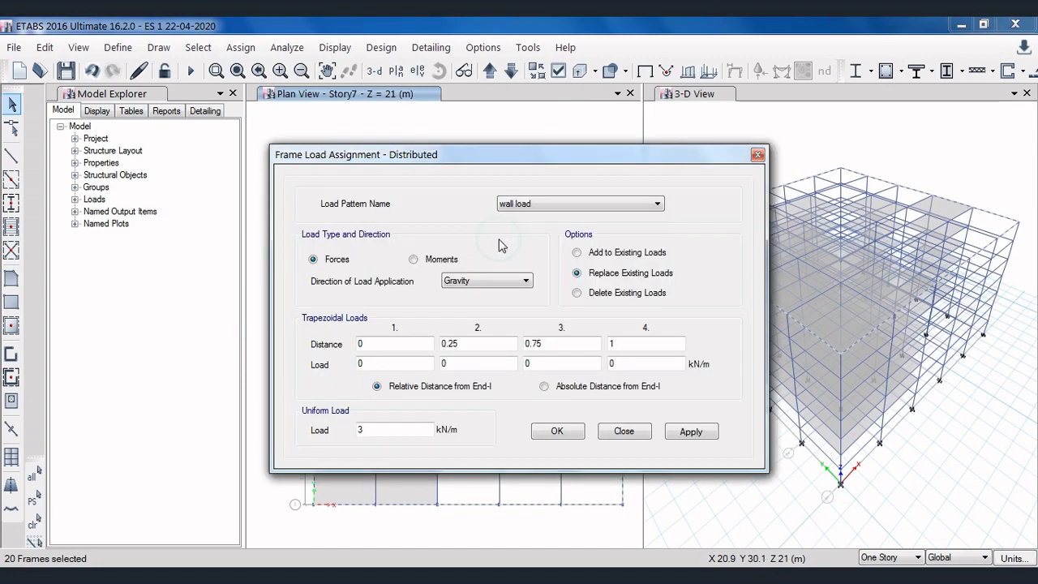
click(536, 204)
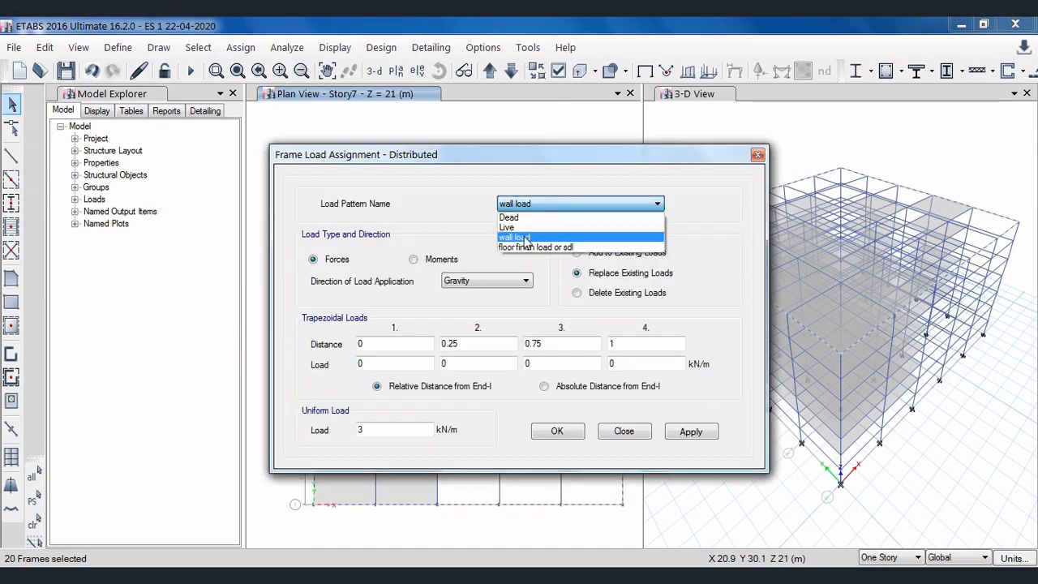
click(533, 237)
drag(378, 428, 353, 435)
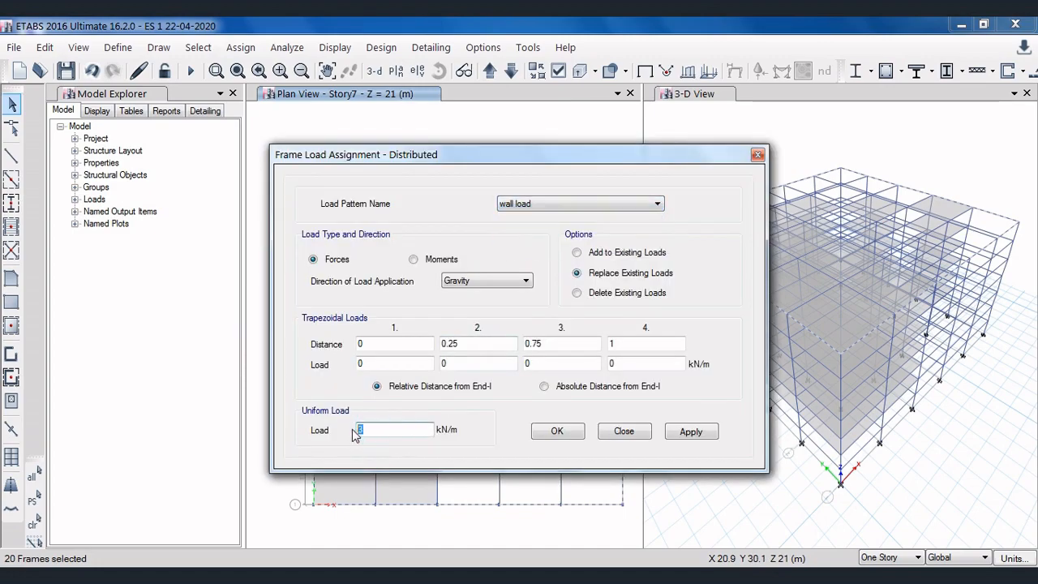
text(3)
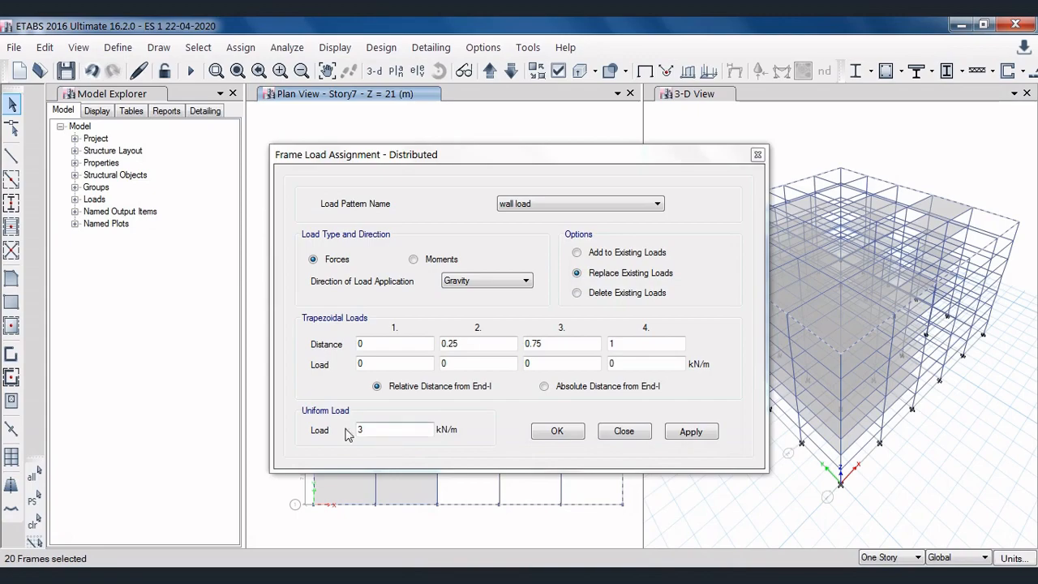
click(691, 432)
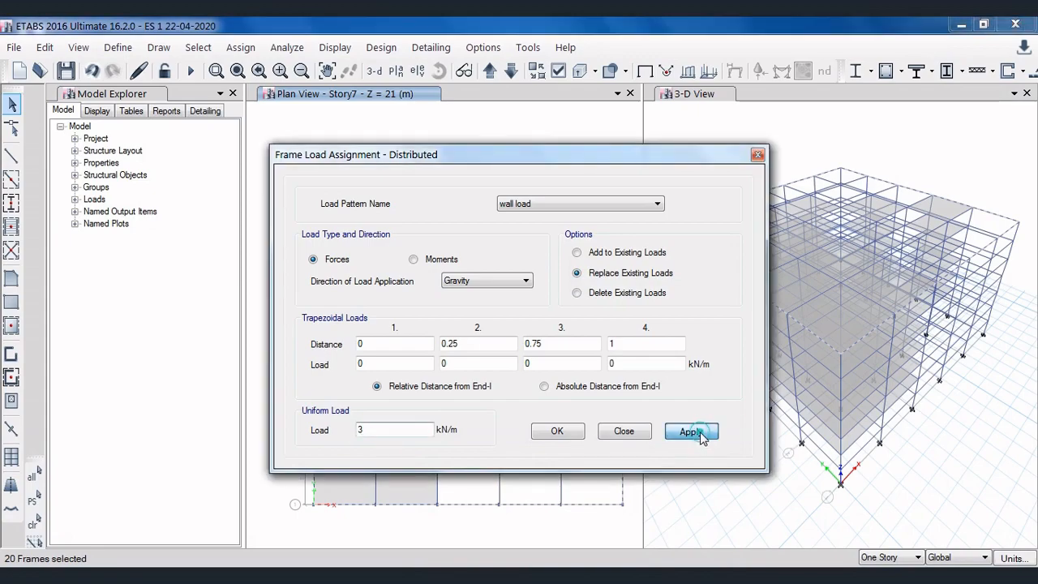
click(558, 432)
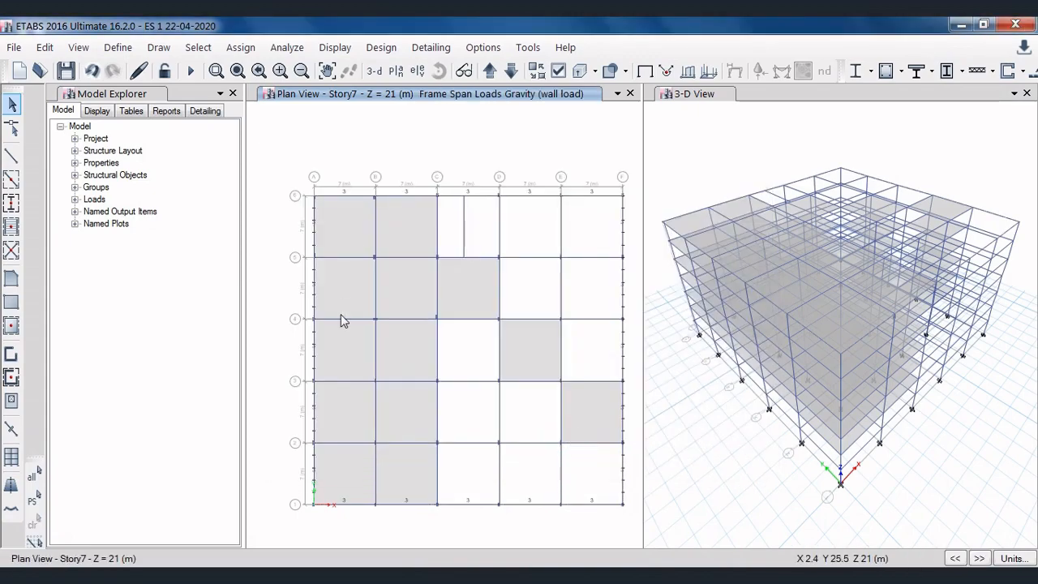
scroll(353, 185, up, 2)
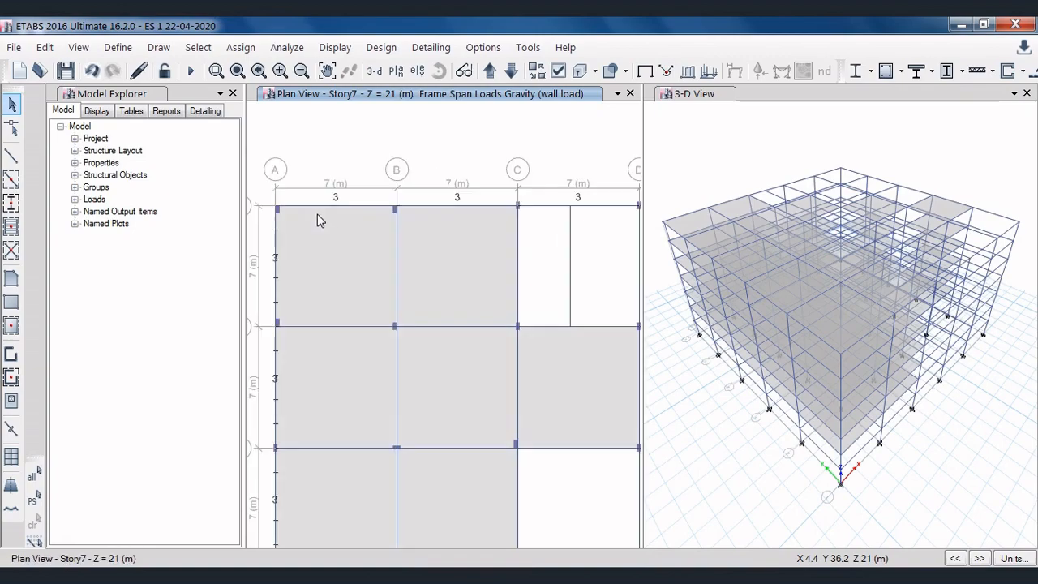
scroll(308, 216, down, 2)
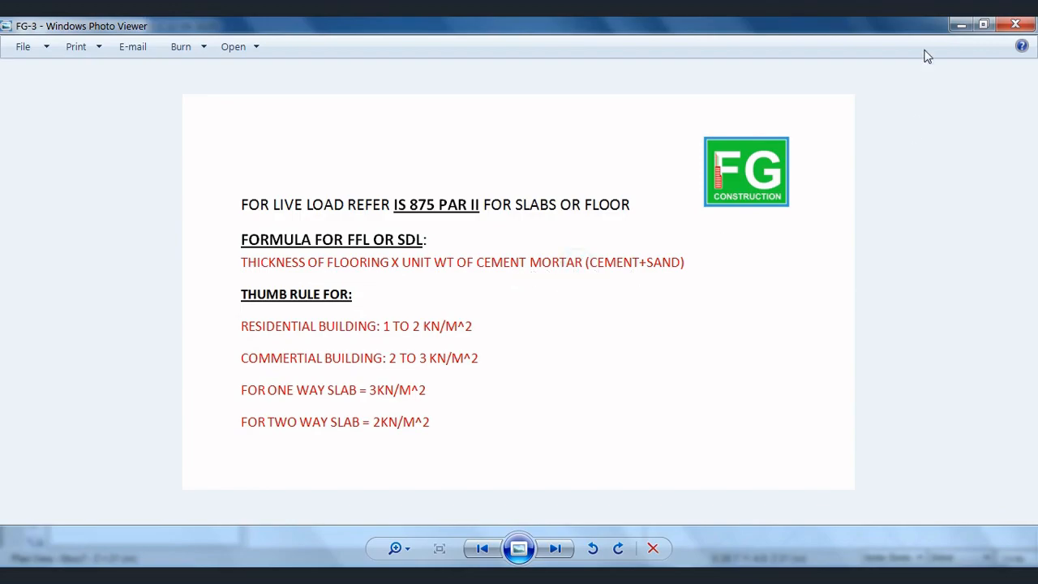
Step: Return to ETABS and draw a One way slab on the similar stories between grids 5 and 6, from grid C to the intermediate beam
click(959, 26)
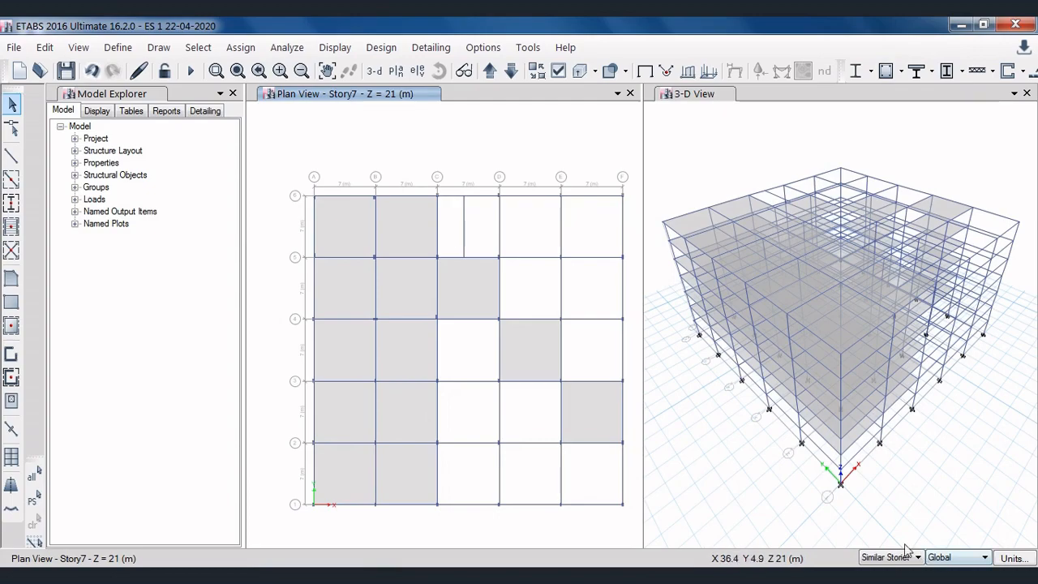
click(11, 278)
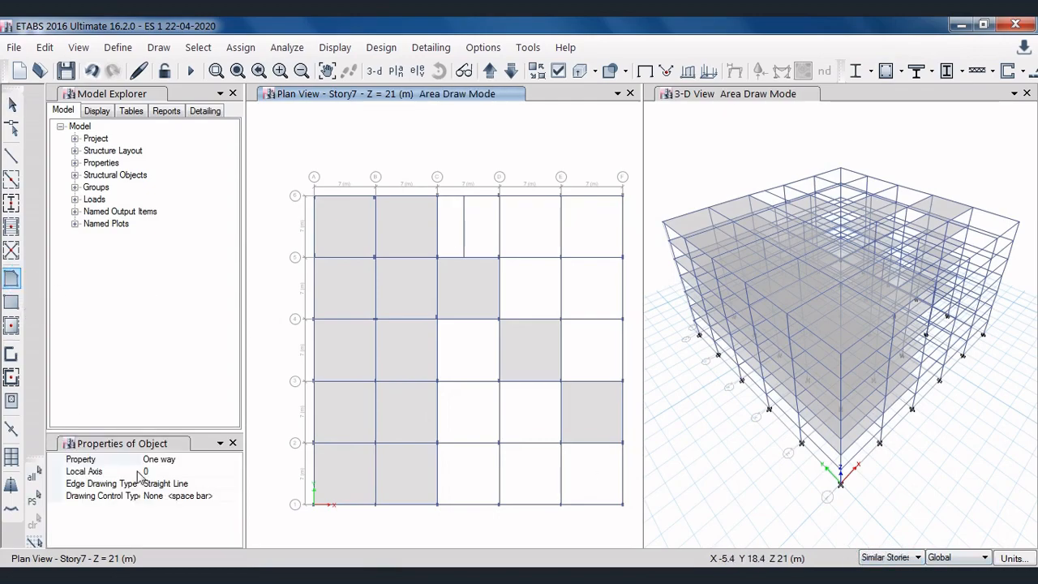
click(164, 462)
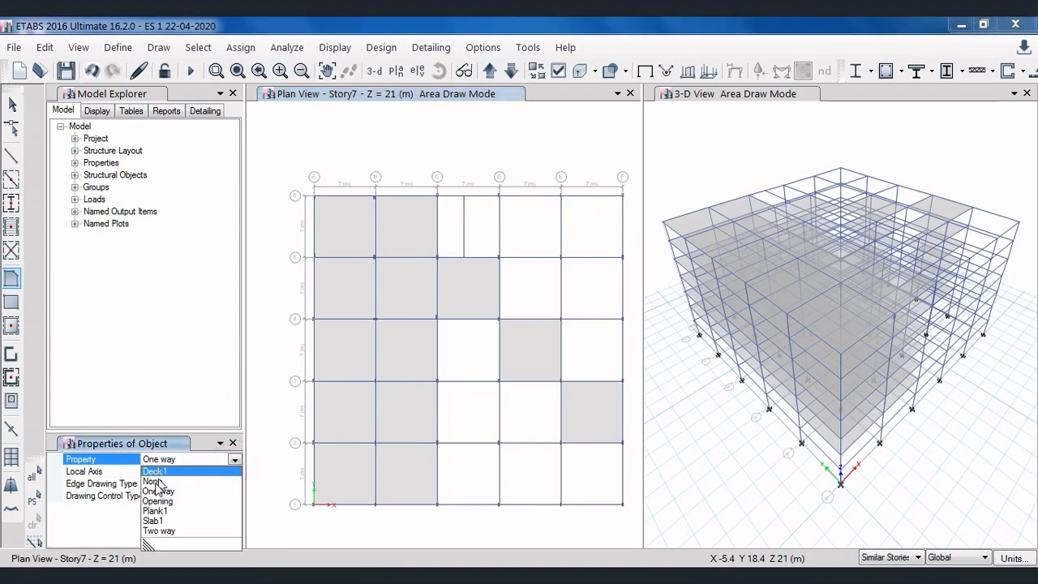
click(162, 492)
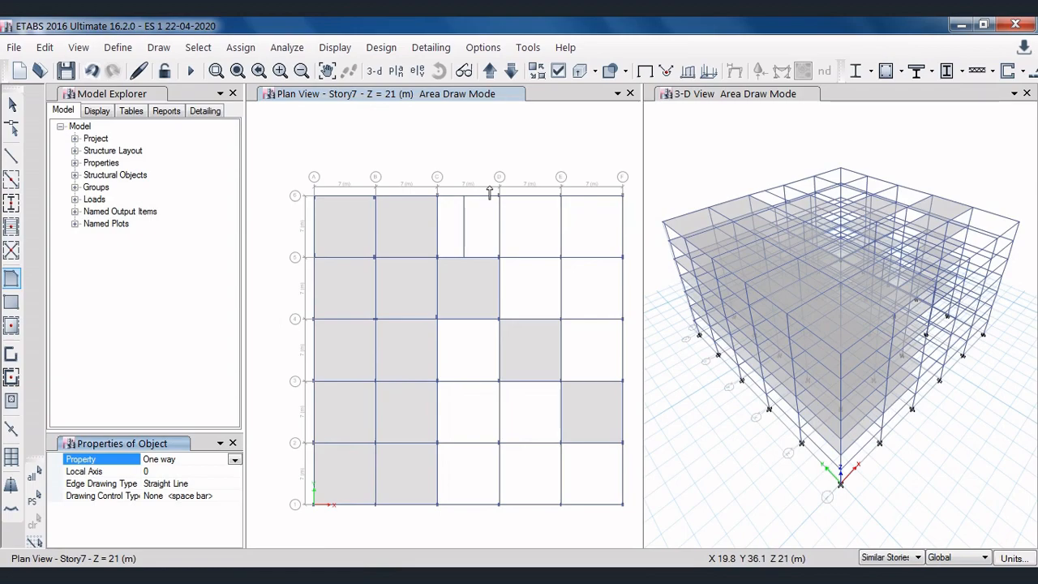
scroll(438, 195, up, 5)
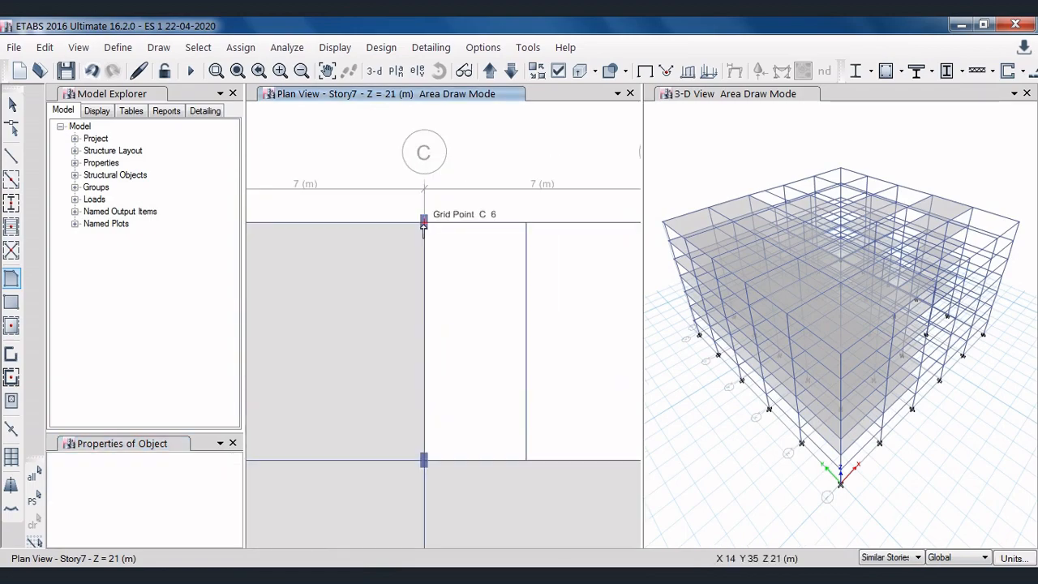
click(423, 222)
click(526, 222)
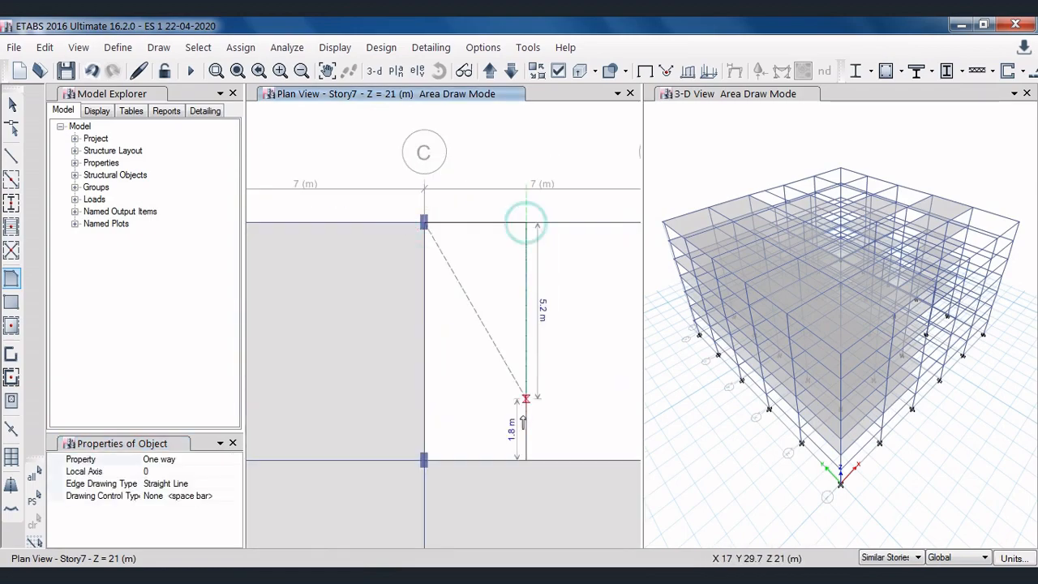
click(526, 460)
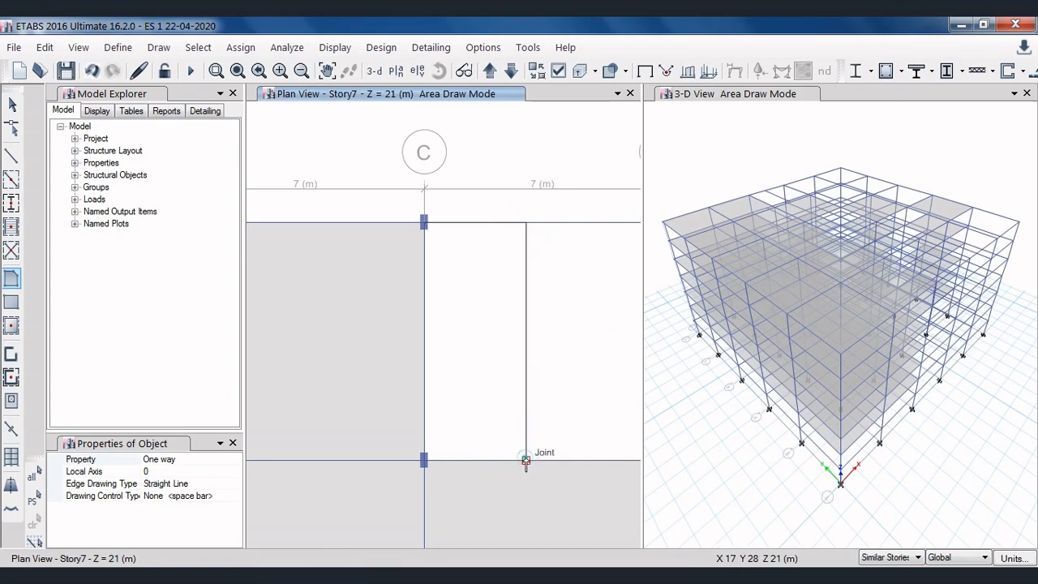
click(424, 461)
click(424, 223)
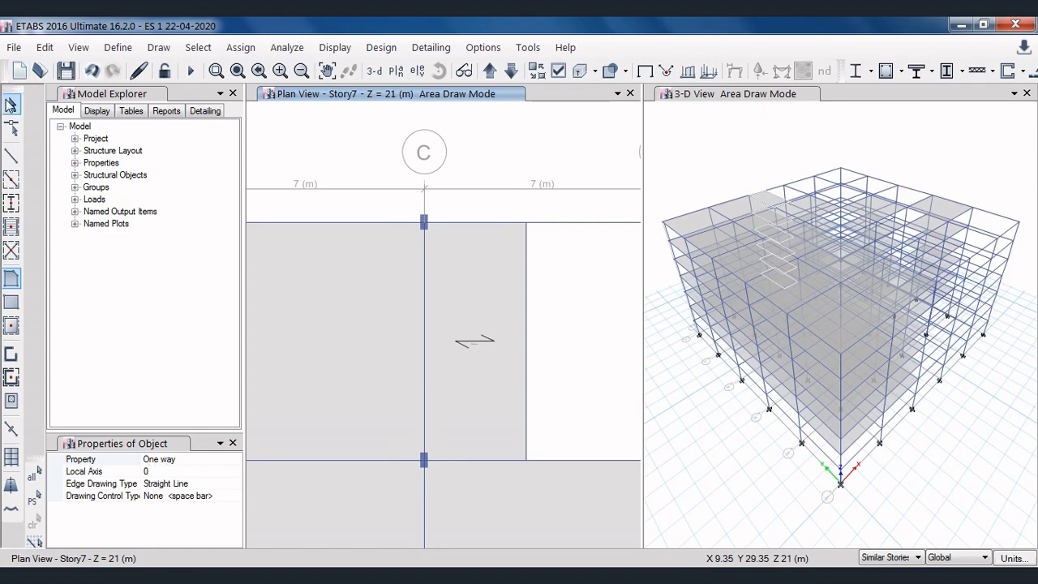
click(12, 104)
Step: Select all slabs that have the One way slab property
scroll(371, 112, down, 3)
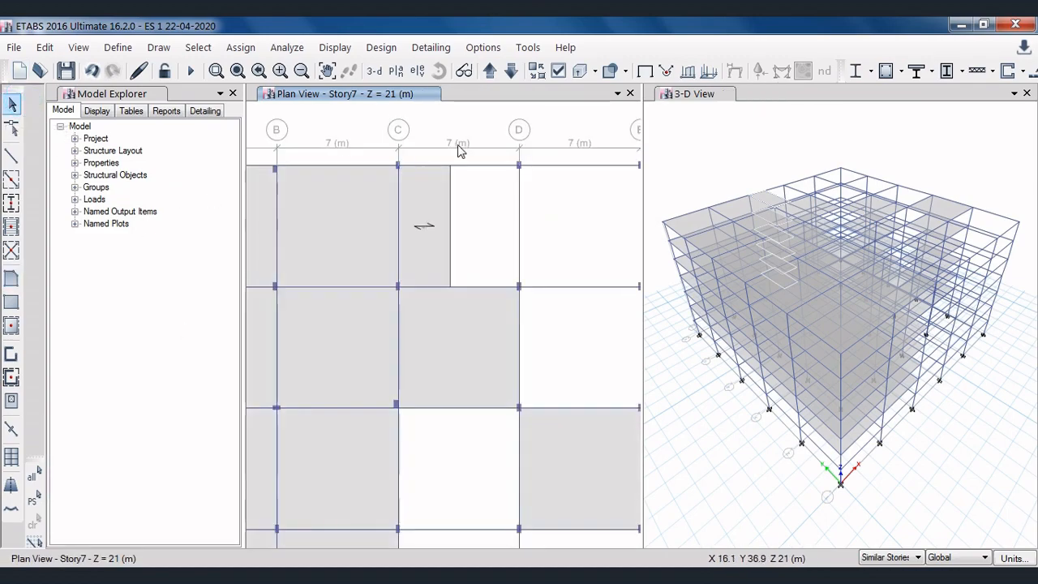
scroll(461, 149, down, 3)
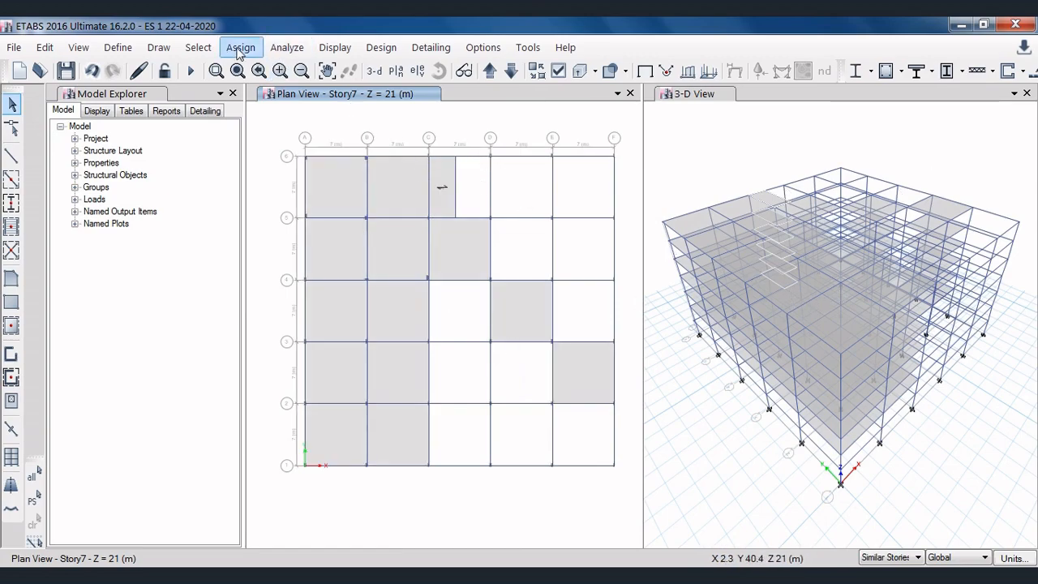
click(192, 51)
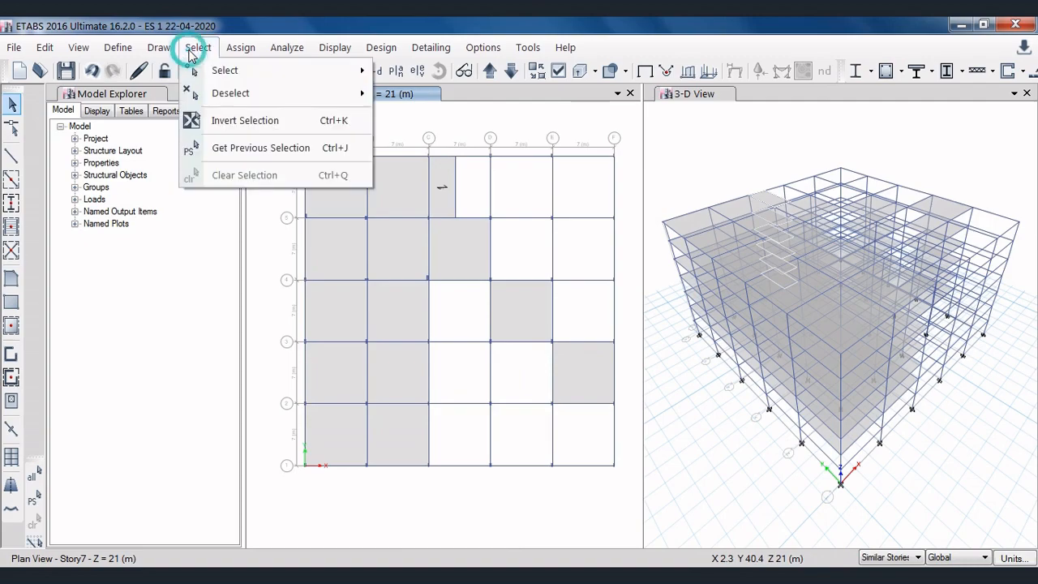
click(221, 70)
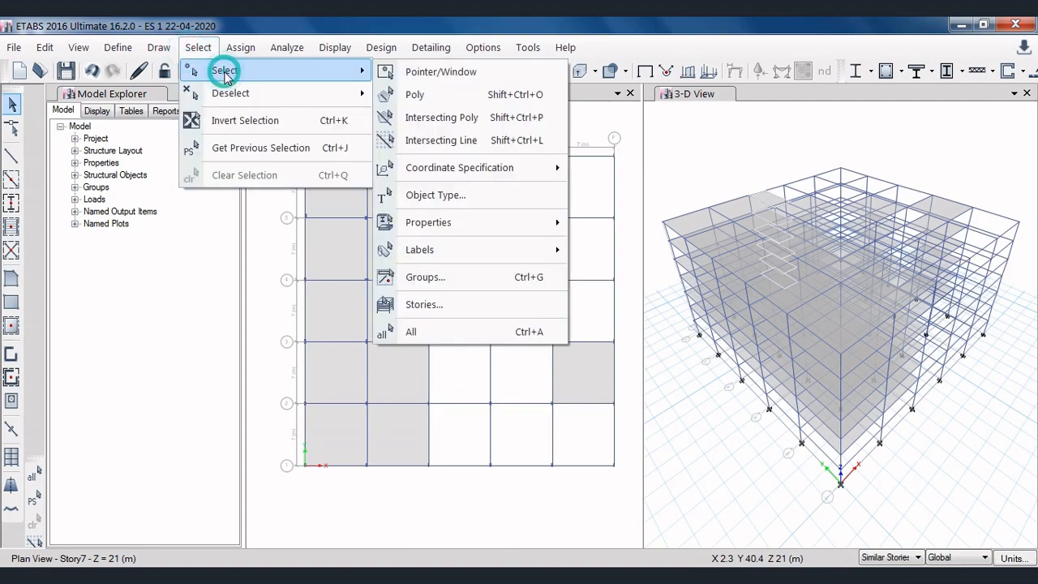
click(473, 224)
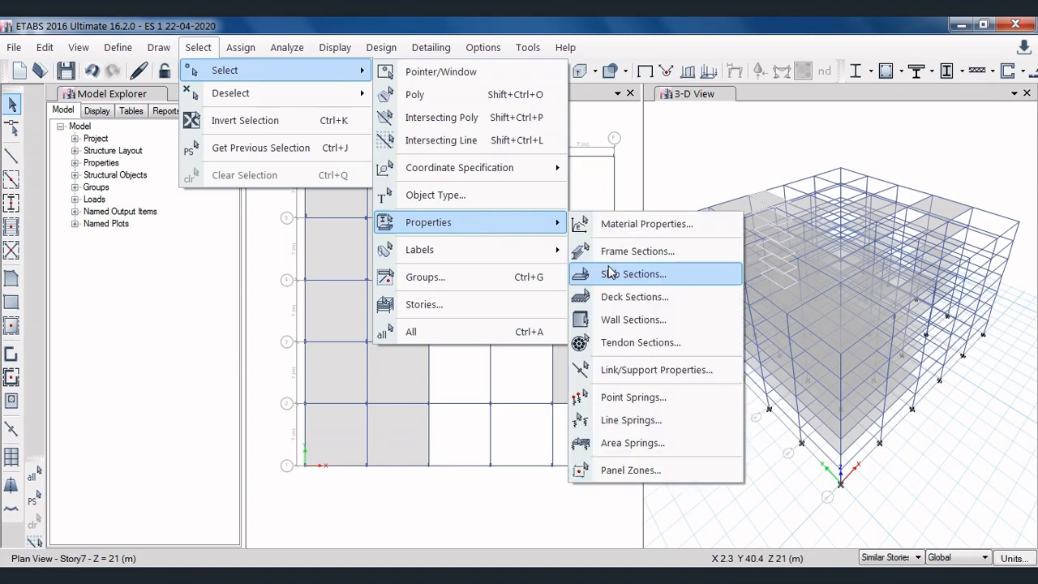
click(691, 274)
click(426, 182)
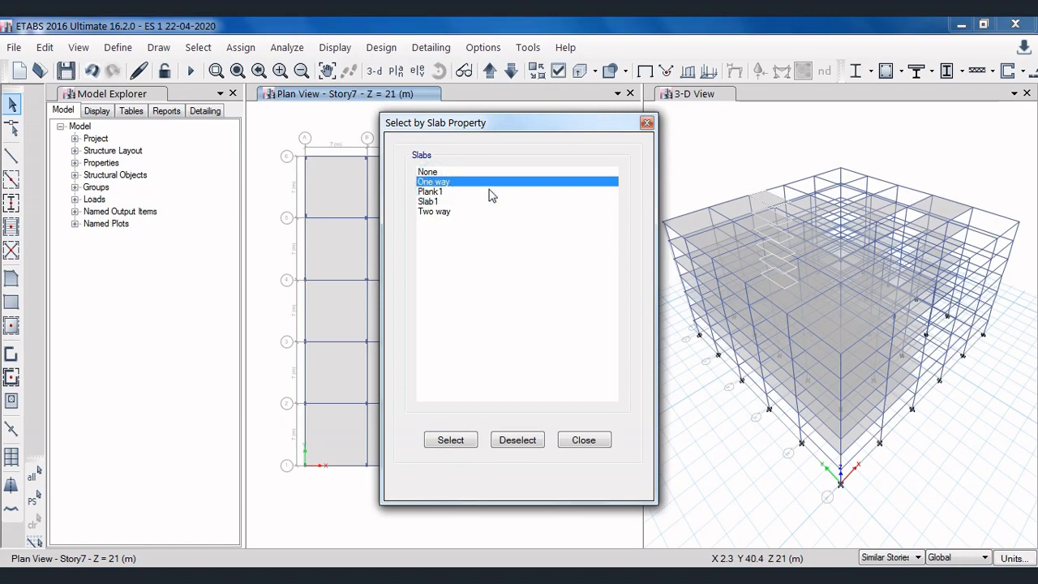
click(455, 440)
click(584, 440)
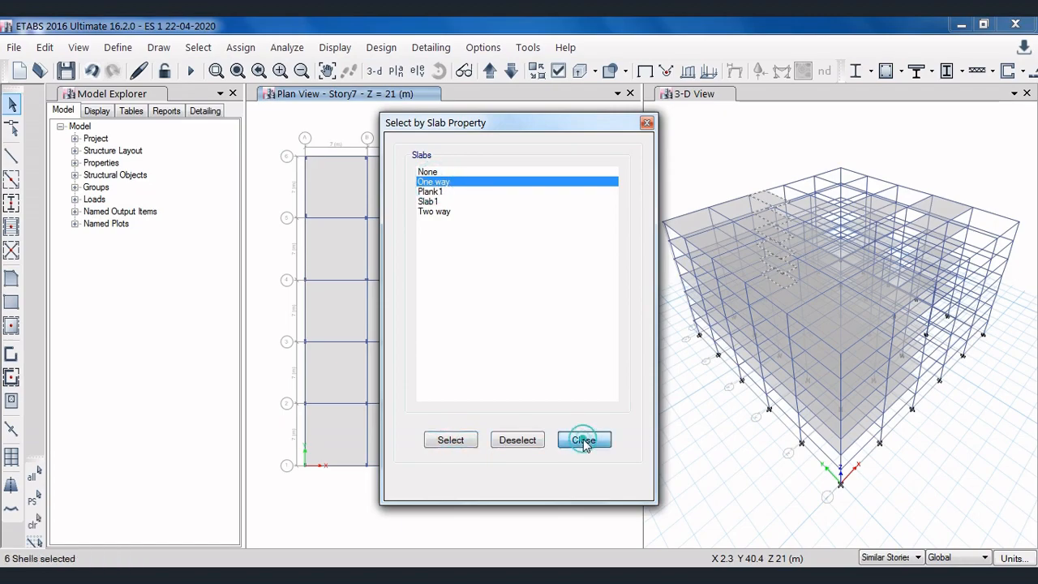
Step: Set up a uniform shell load for the selected slabs with the Live pattern and a gravity load of 3 kN/m²
click(243, 49)
click(480, 124)
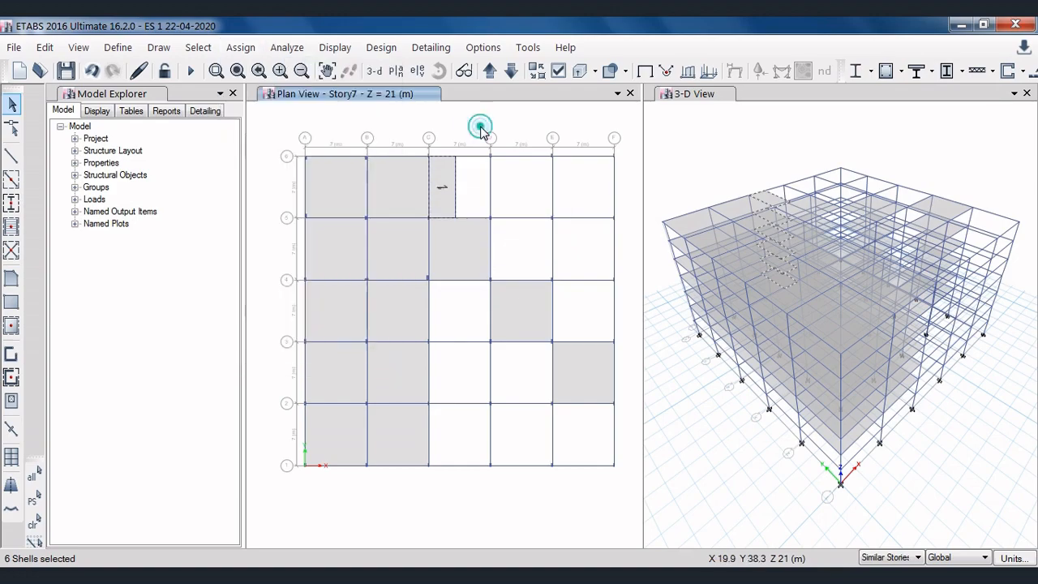
click(252, 49)
mouse_move(304, 236)
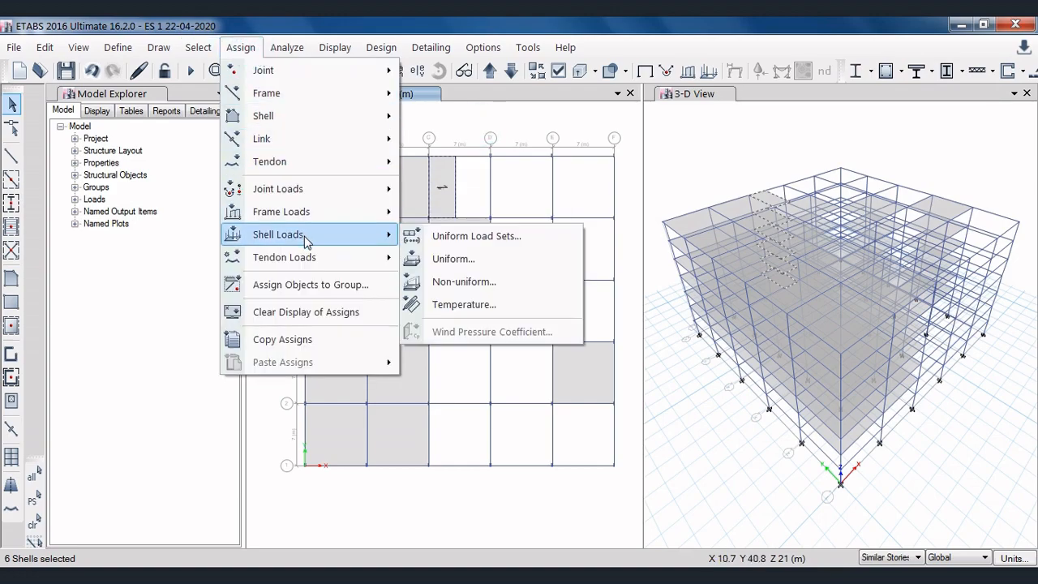
click(451, 259)
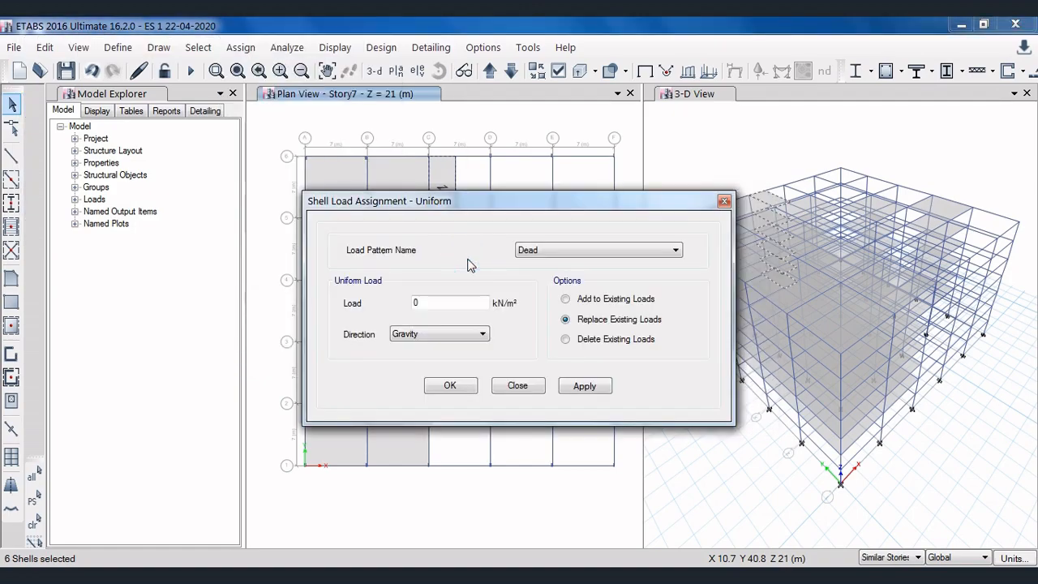
click(580, 250)
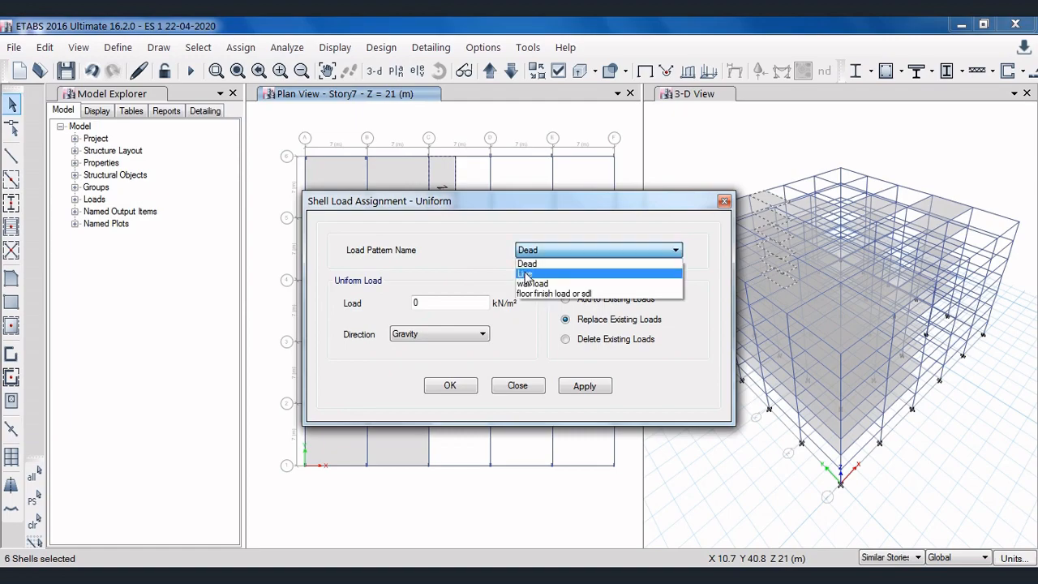
click(543, 276)
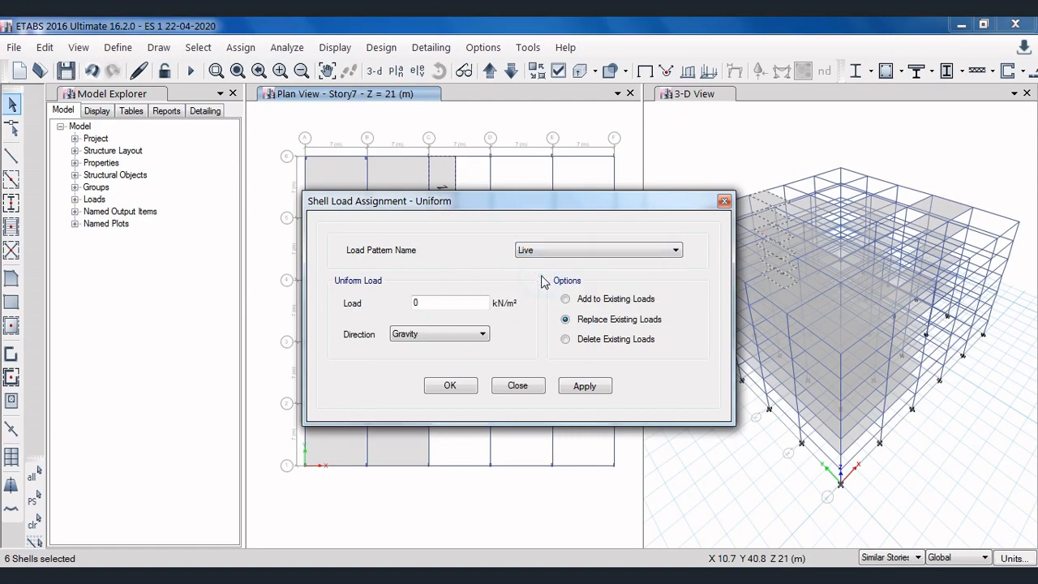
double_click(424, 302)
Step: Check the one-way slab thumb rule in the FG-3 reference image, return to ETABS and apply the Live shell load
mouse_move(619, 546)
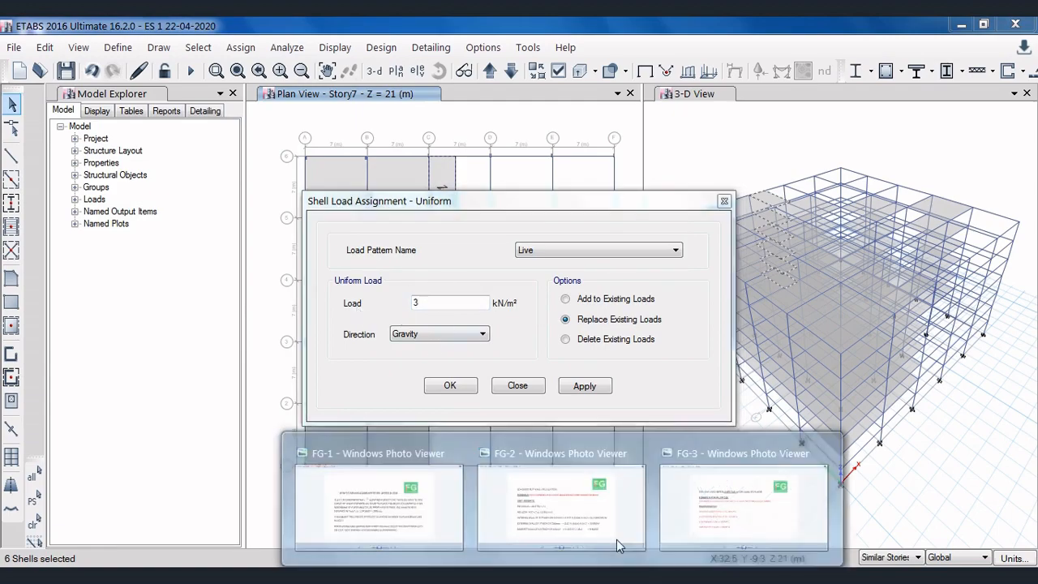
click(661, 496)
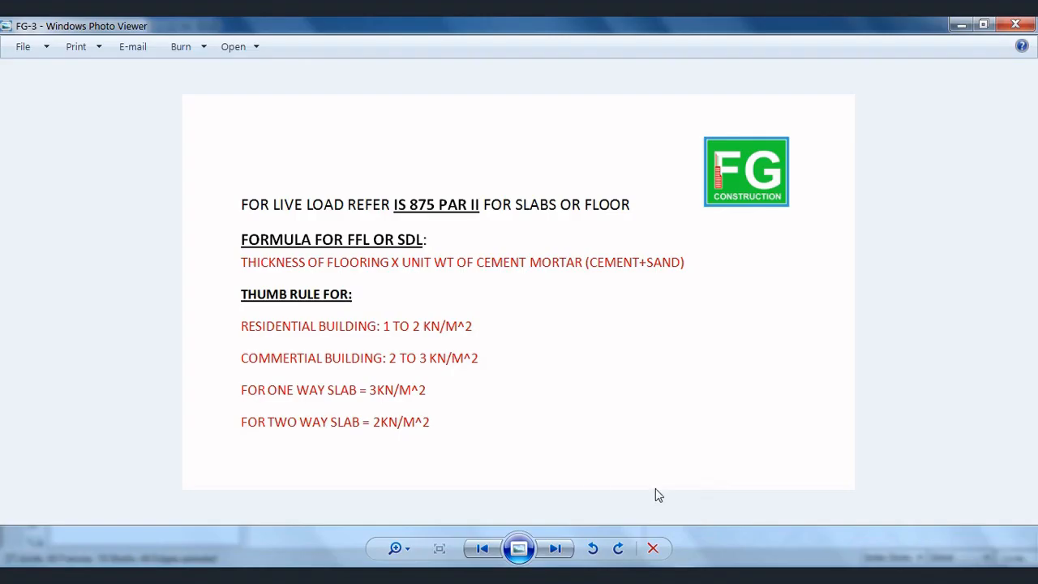
click(382, 398)
click(962, 26)
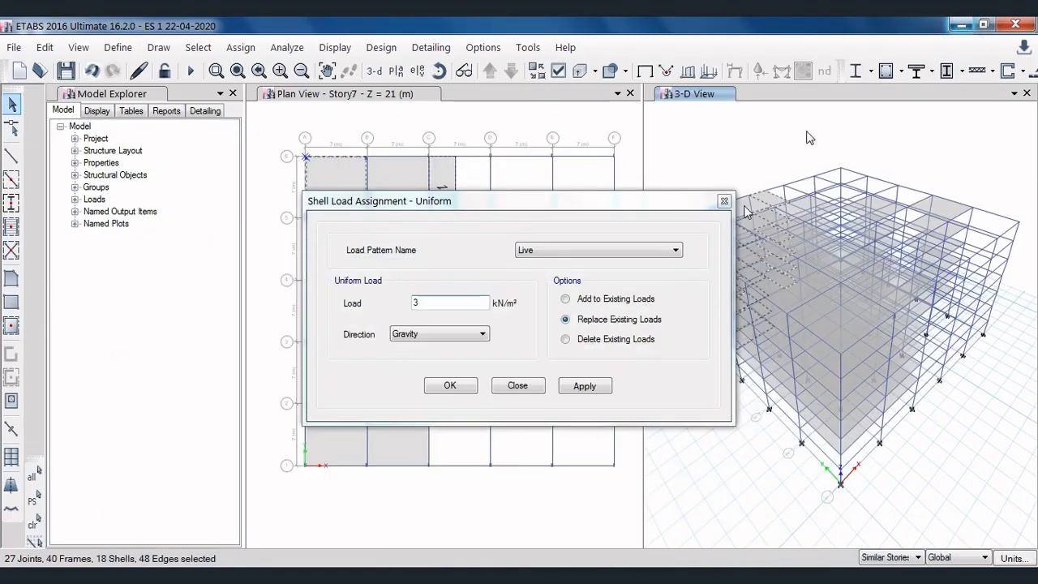
click(578, 388)
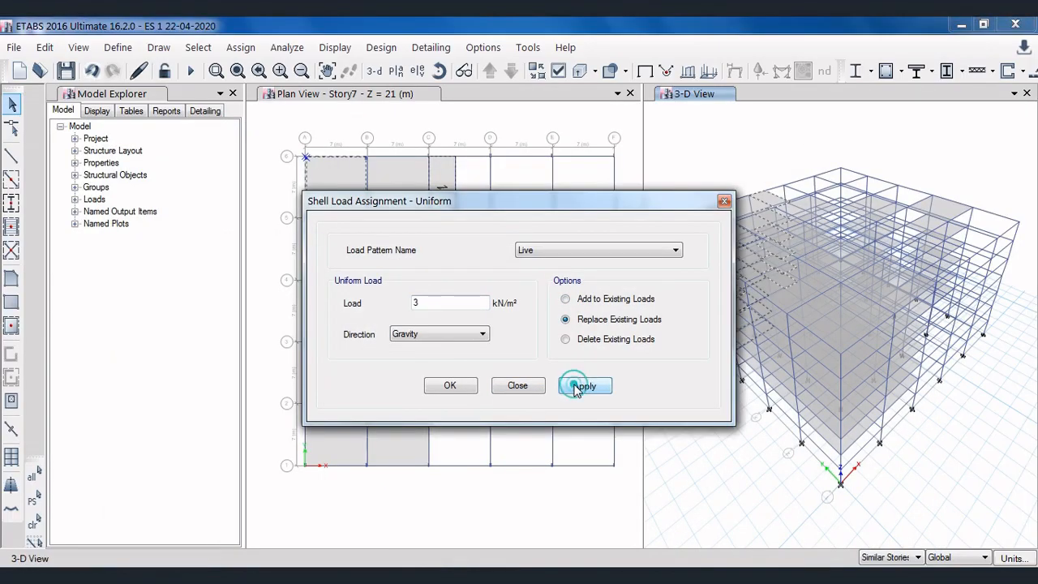
click(446, 387)
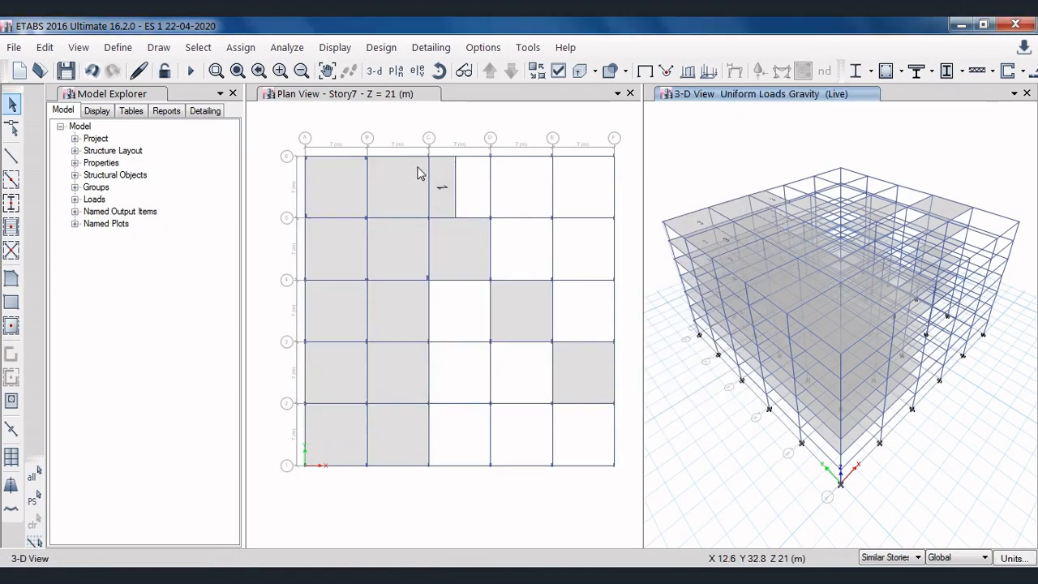
Step: Select all the two-way slabs in the Story7 plan across the similar stories, leaving out the one-way slab between grids 5 and 6
scroll(452, 192, up, 3)
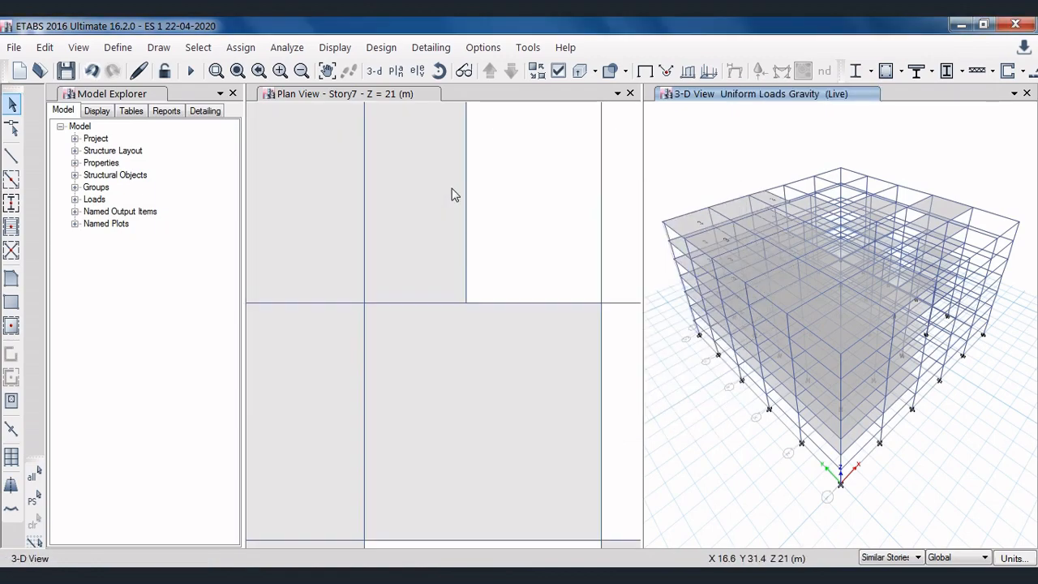
scroll(452, 195, up, 2)
scroll(417, 220, down, 5)
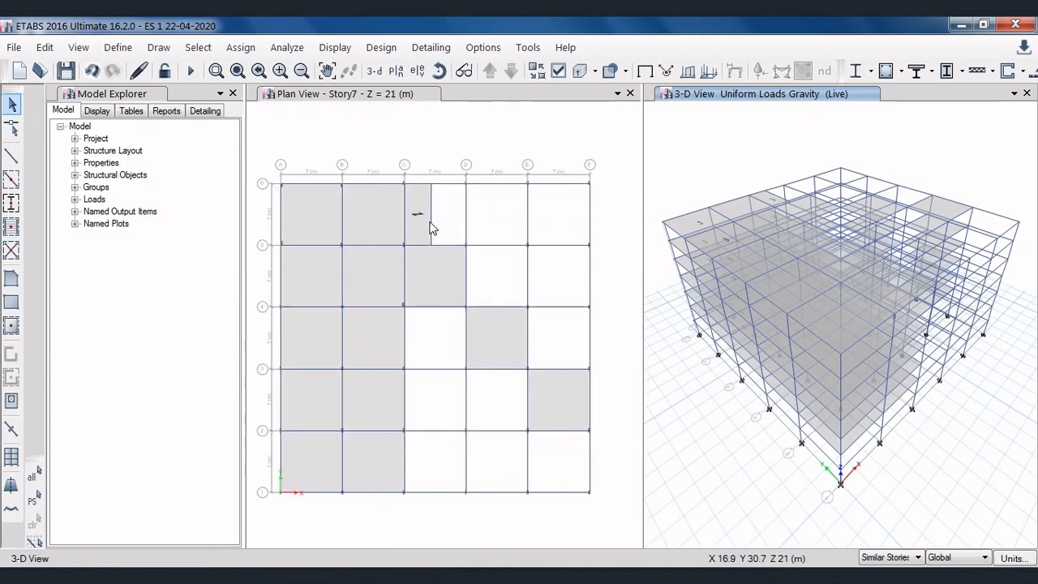
click(308, 226)
click(374, 235)
click(371, 276)
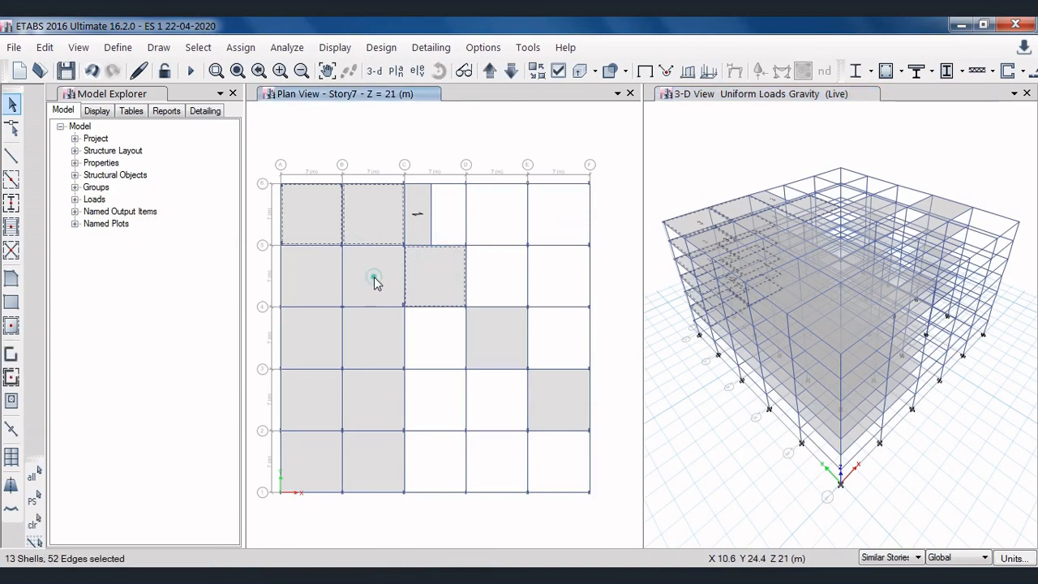
click(313, 275)
click(306, 349)
click(367, 350)
click(506, 340)
click(568, 394)
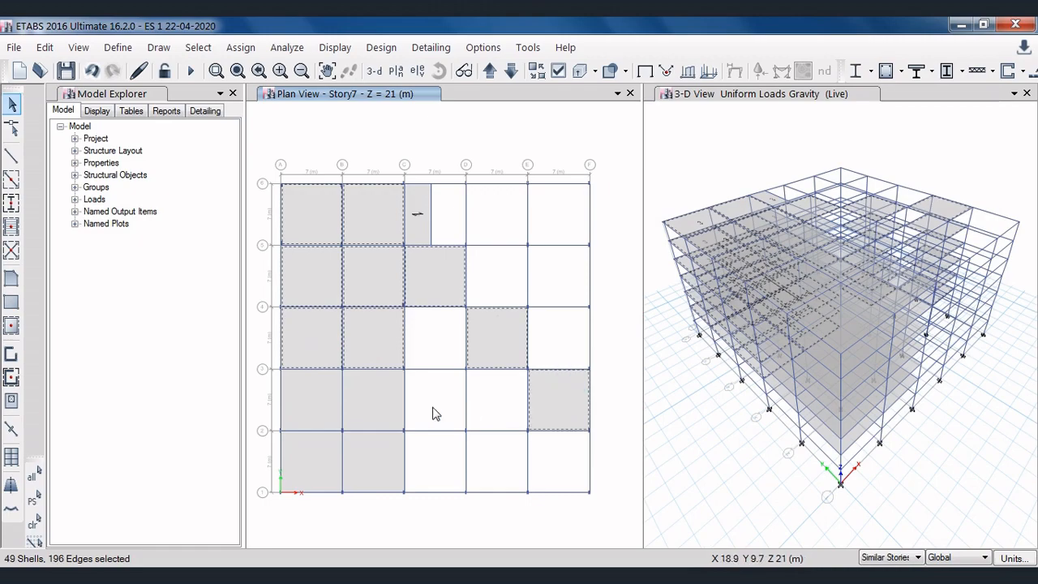
click(389, 399)
click(316, 401)
click(312, 458)
click(371, 467)
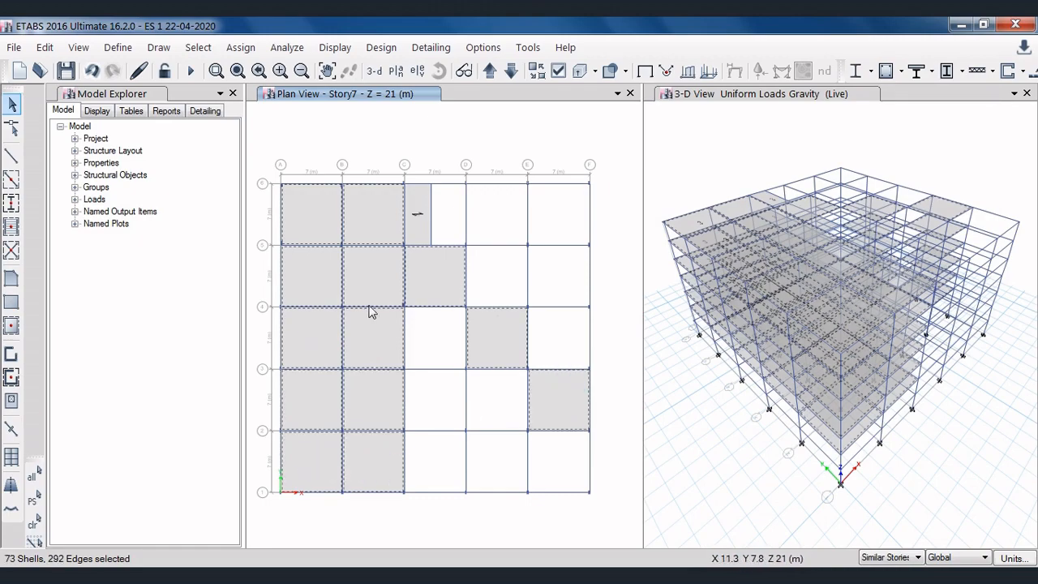
Step: Set up a uniform shell load of 2 kN/m² in the gravity direction for the selected two-way slabs, using the Live pattern
click(238, 48)
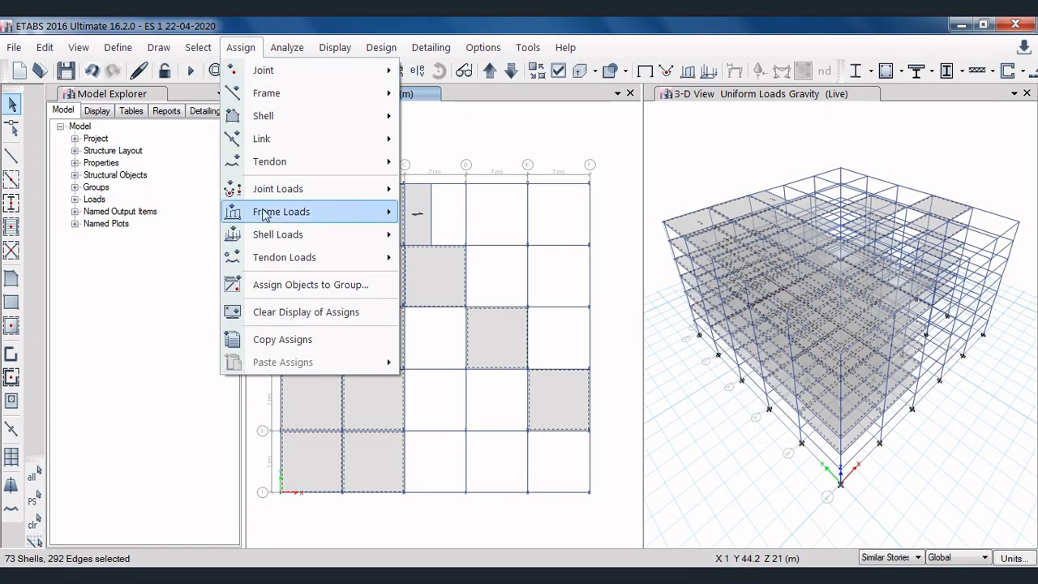
mouse_move(373, 236)
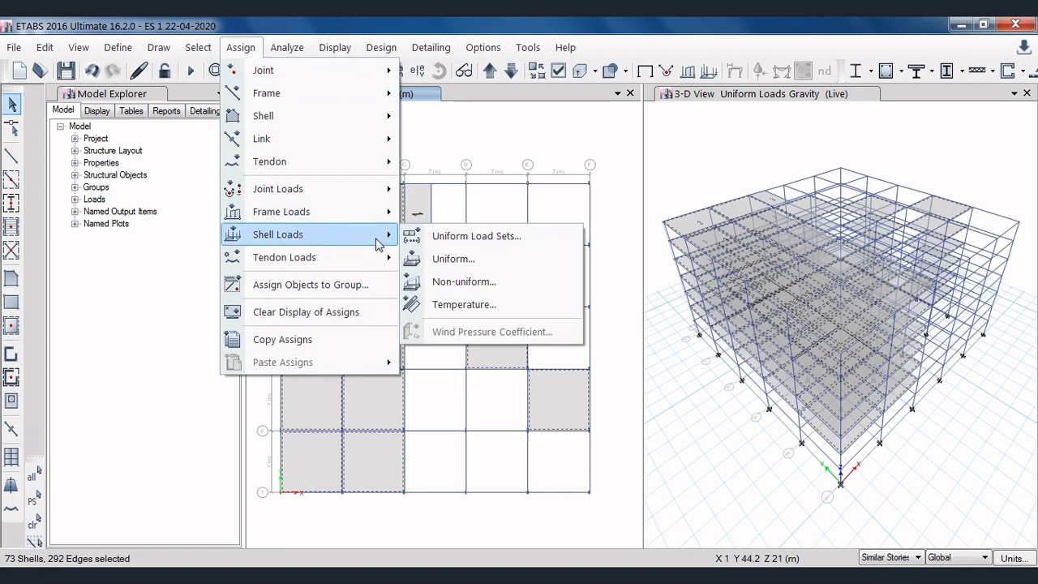
click(485, 270)
double_click(443, 302)
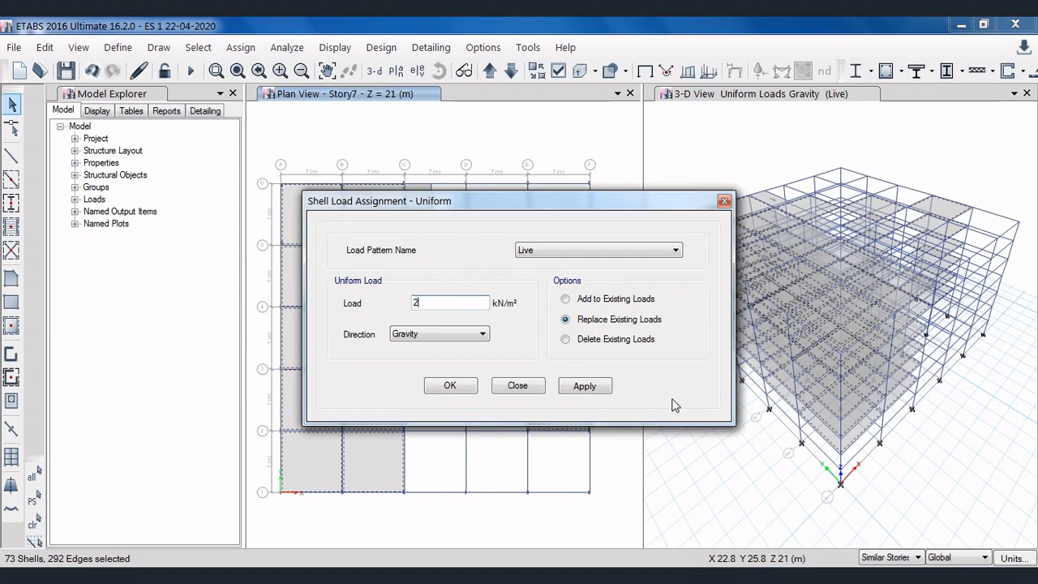
Step: Check the two-way slab thumb rule in the FG-3 reference image, return to ETABS and apply the Live load to the selected slabs
click(546, 571)
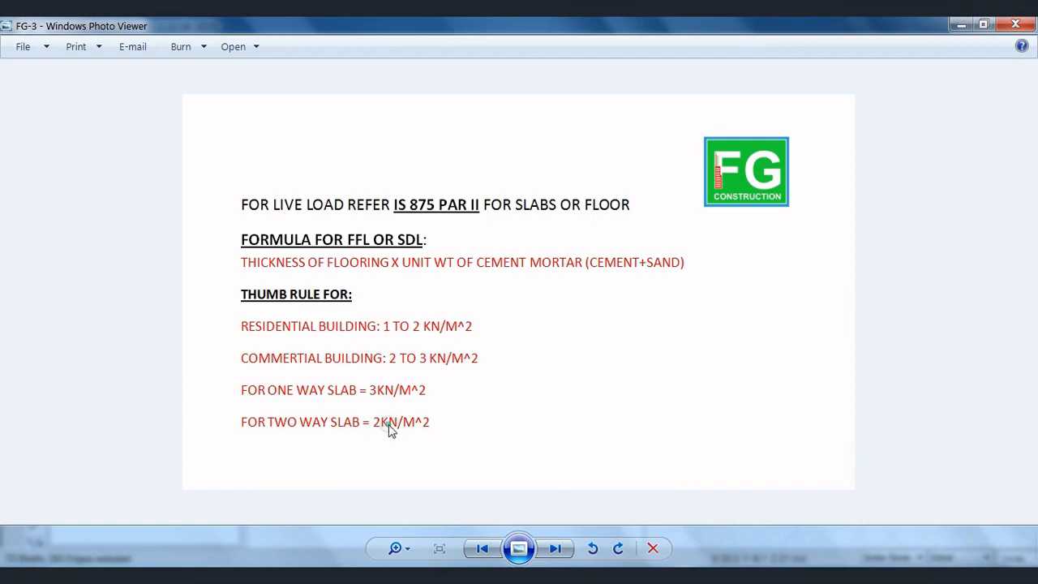
click(966, 26)
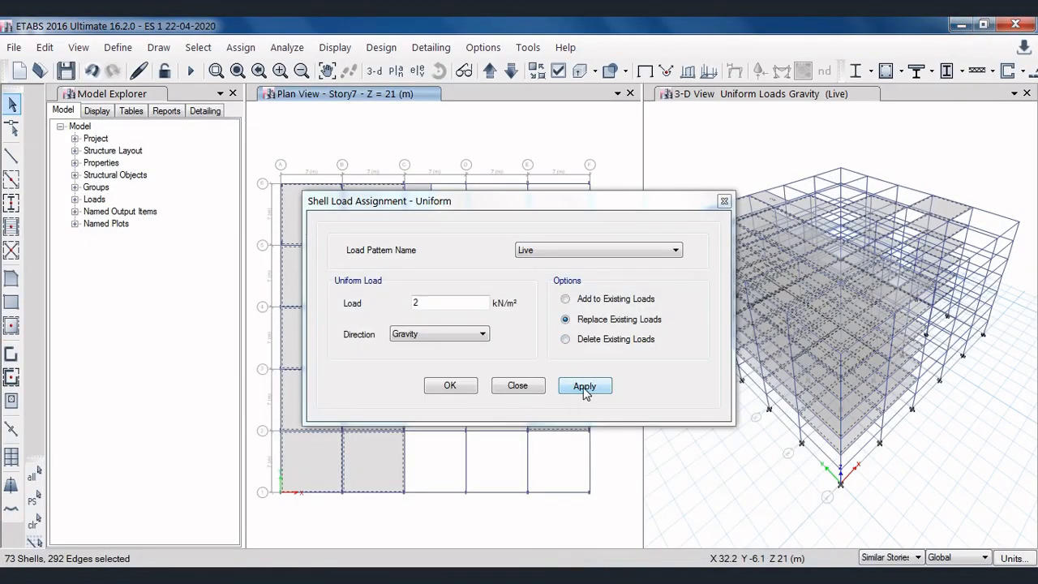
click(585, 387)
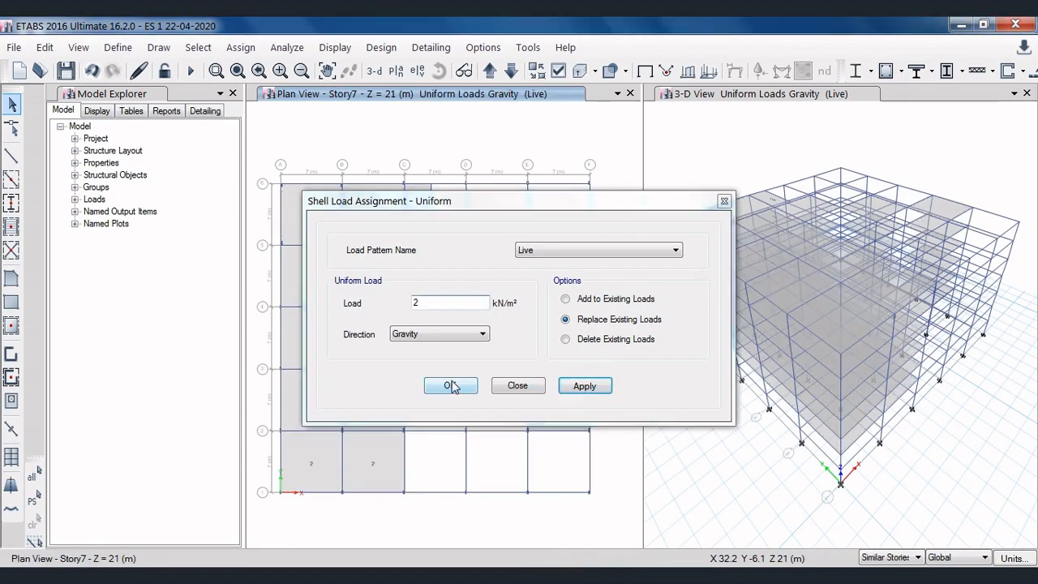
click(451, 386)
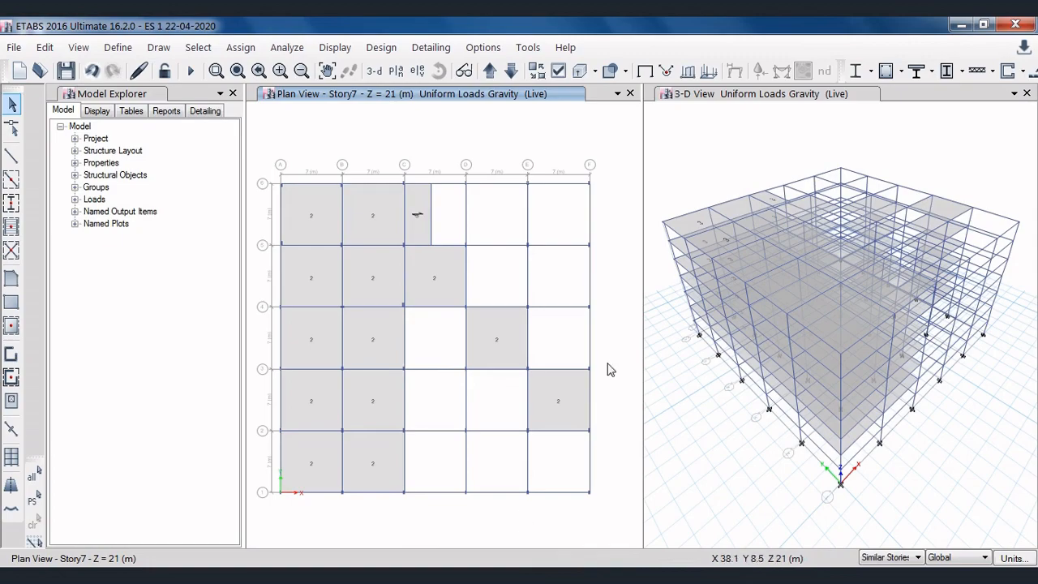
Step: Inspect the live loads on the one-way and two-way slabs, and select all Floors by object type
scroll(423, 231, up, 3)
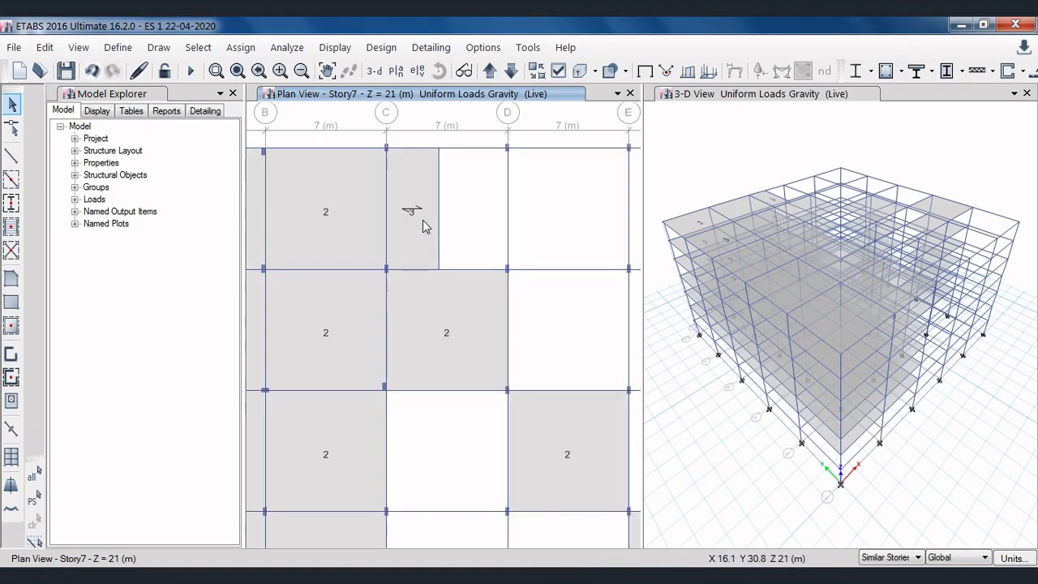
scroll(417, 218, up, 3)
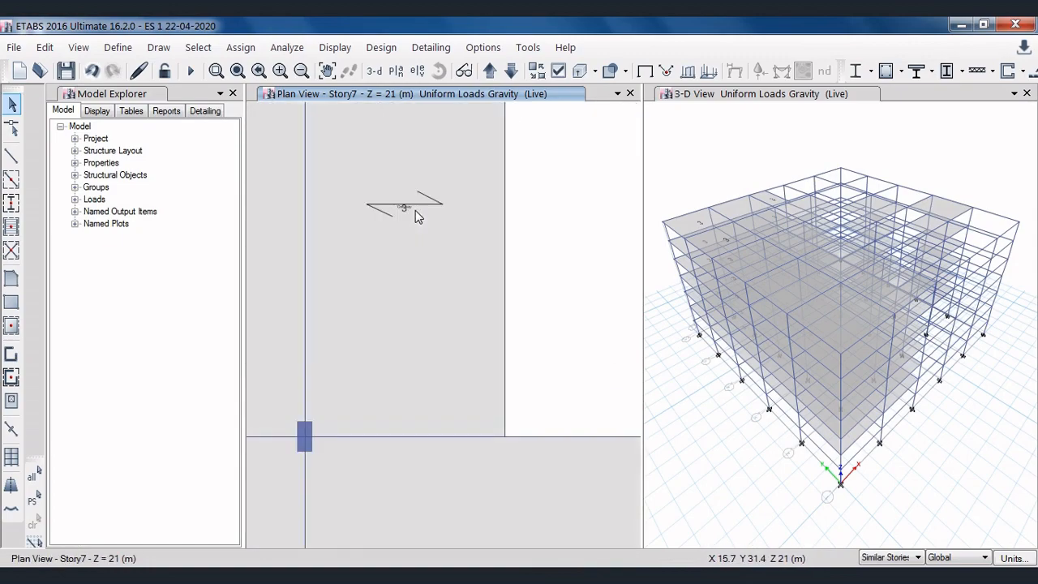
scroll(415, 210, down, 3)
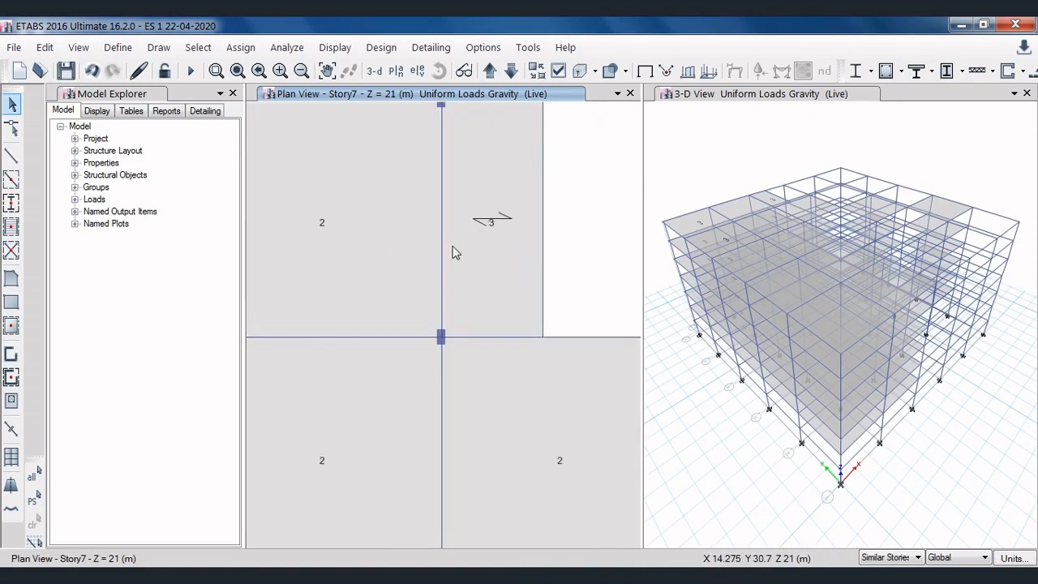
scroll(477, 227, down, 4)
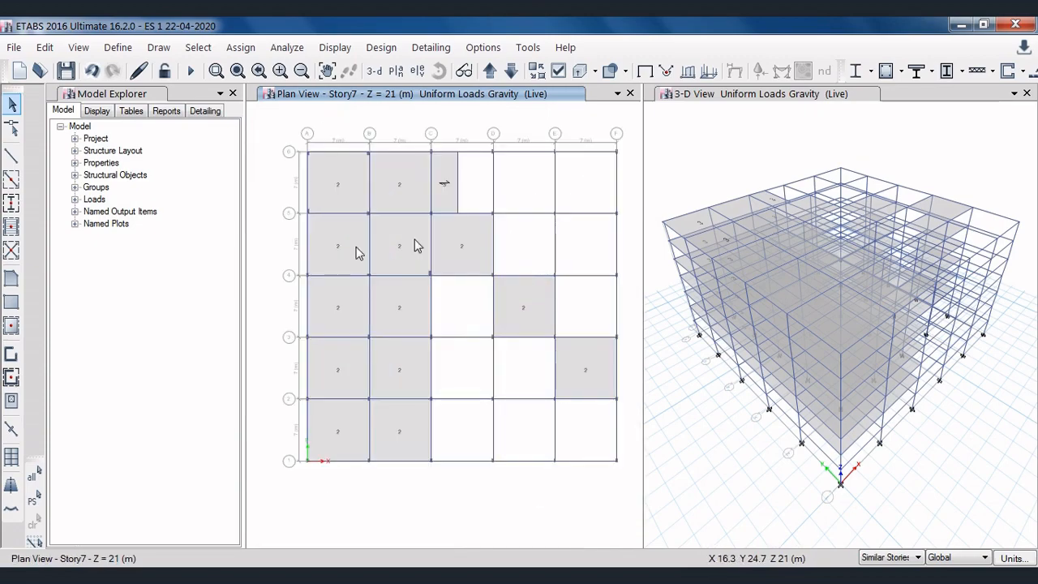
click(198, 47)
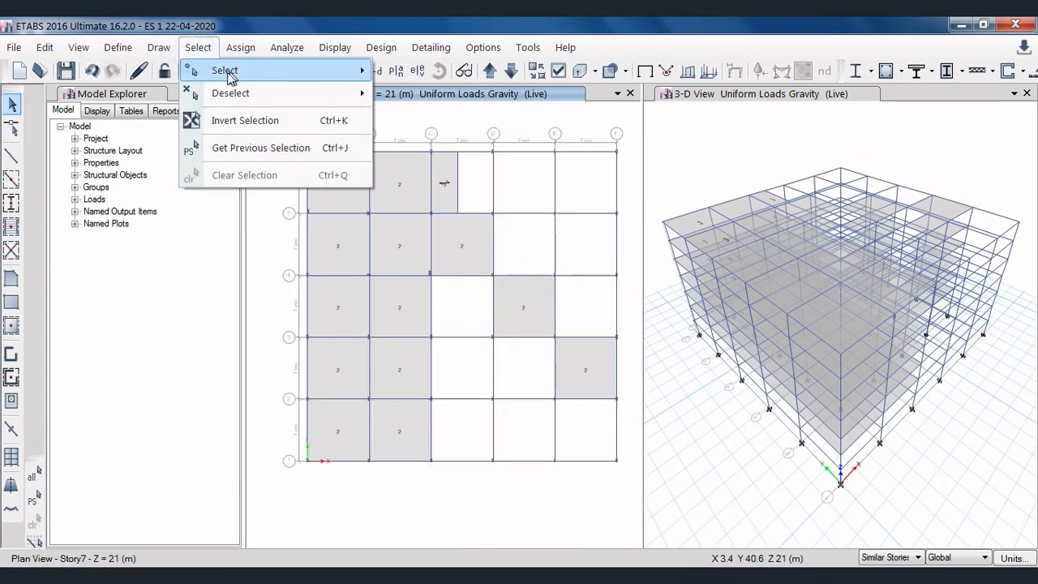
mouse_move(230, 77)
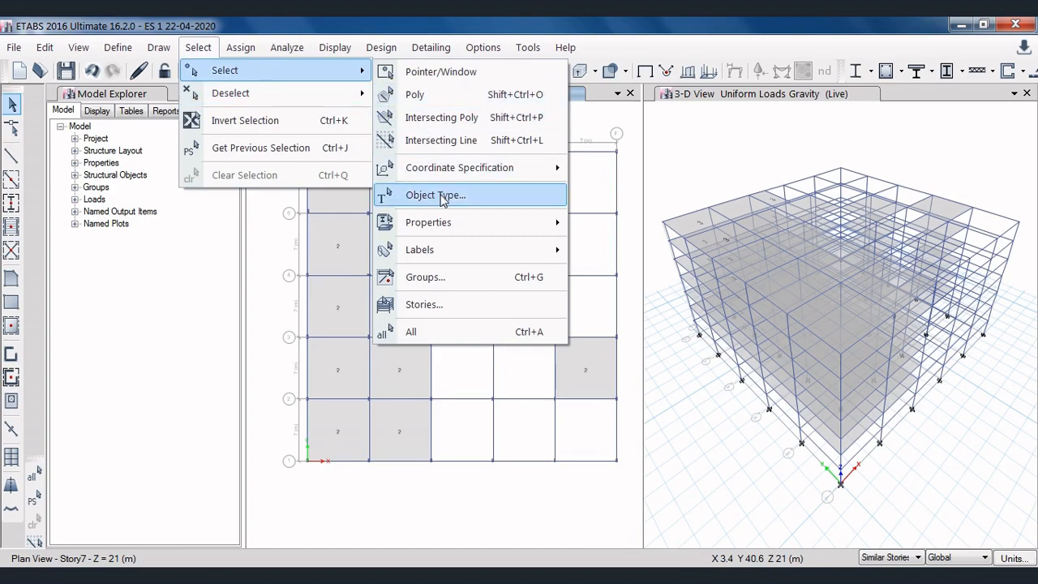
click(510, 200)
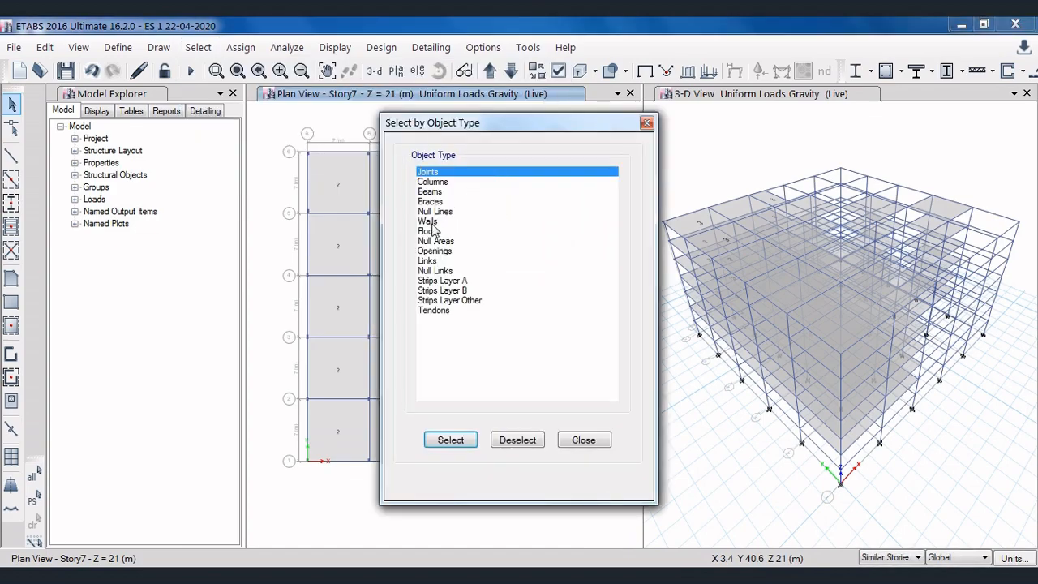
click(430, 233)
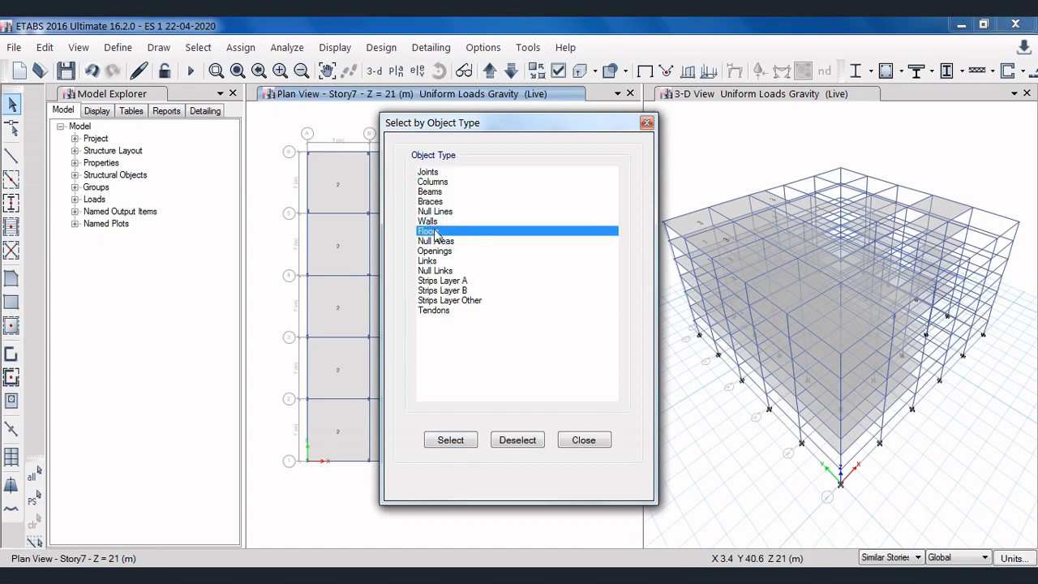
click(448, 440)
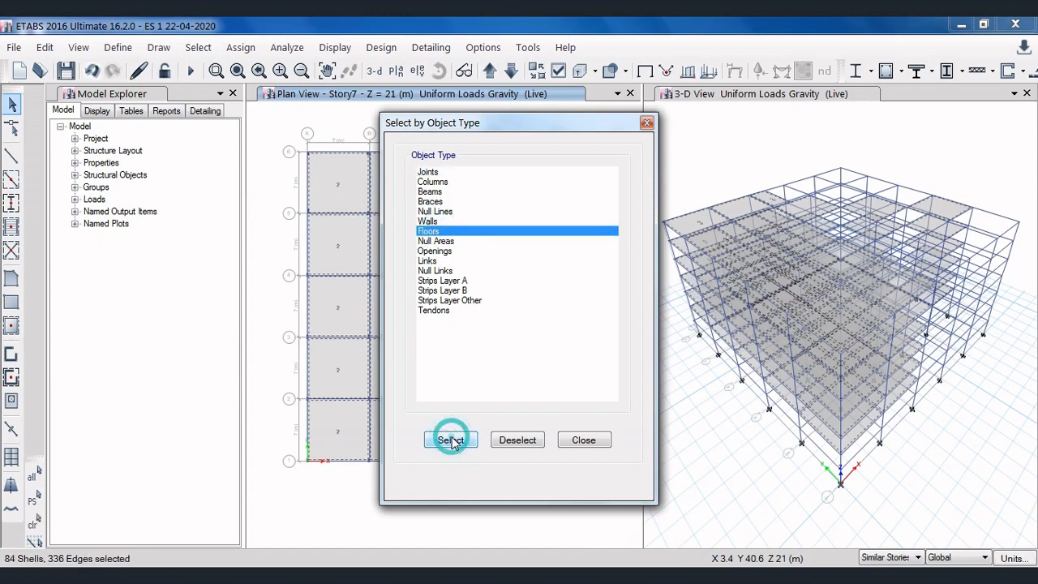
click(581, 440)
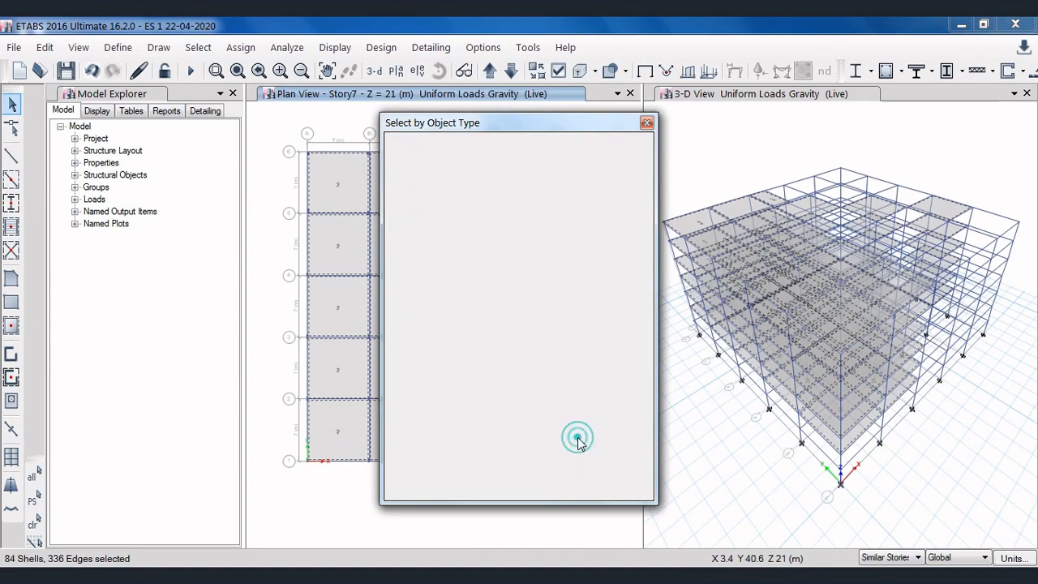
Step: Start a uniform shell load assignment for the selected floors with the floor finish load or sdl pattern
click(253, 50)
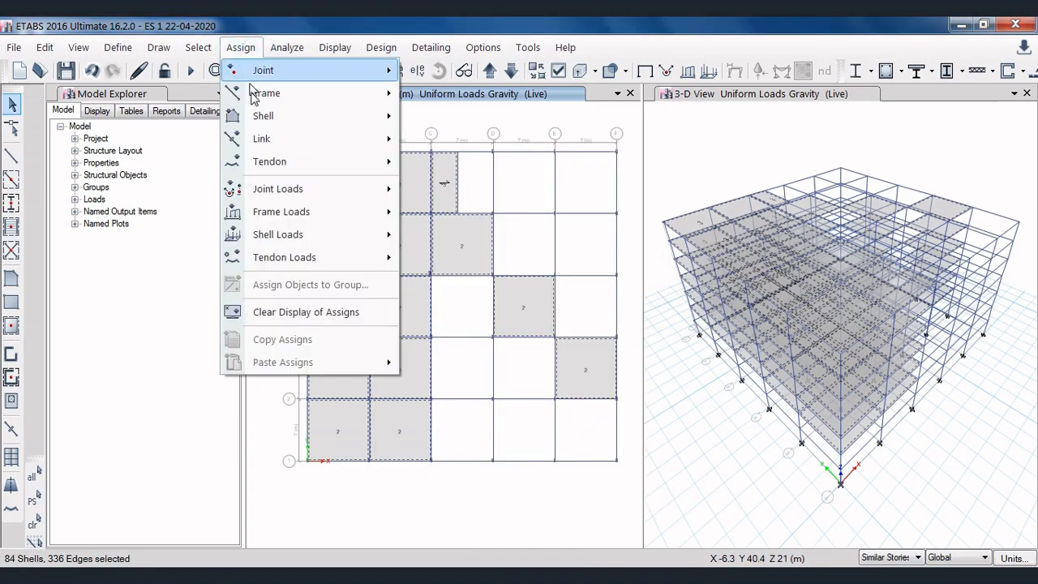
mouse_move(349, 243)
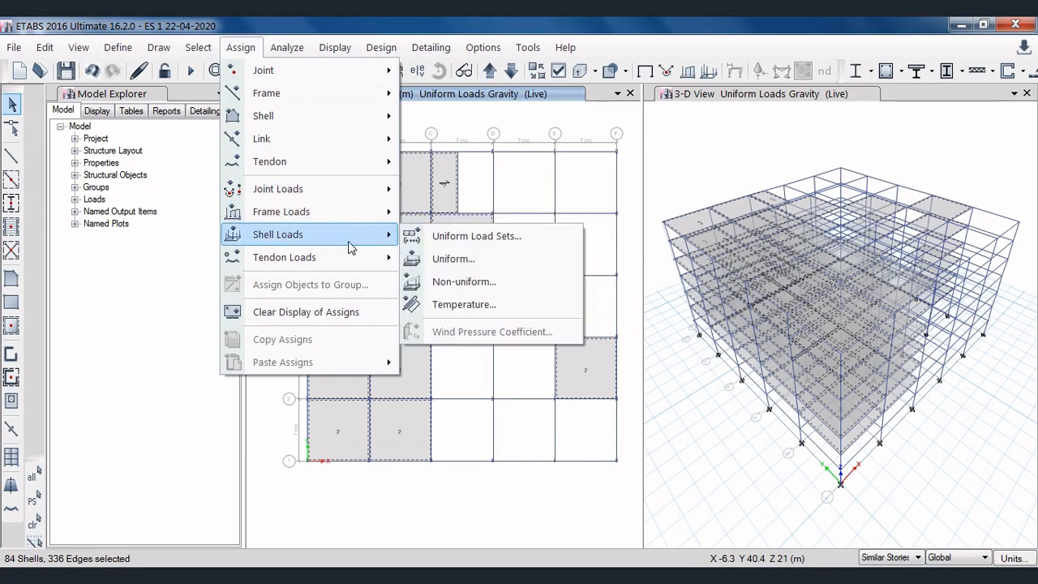
click(473, 266)
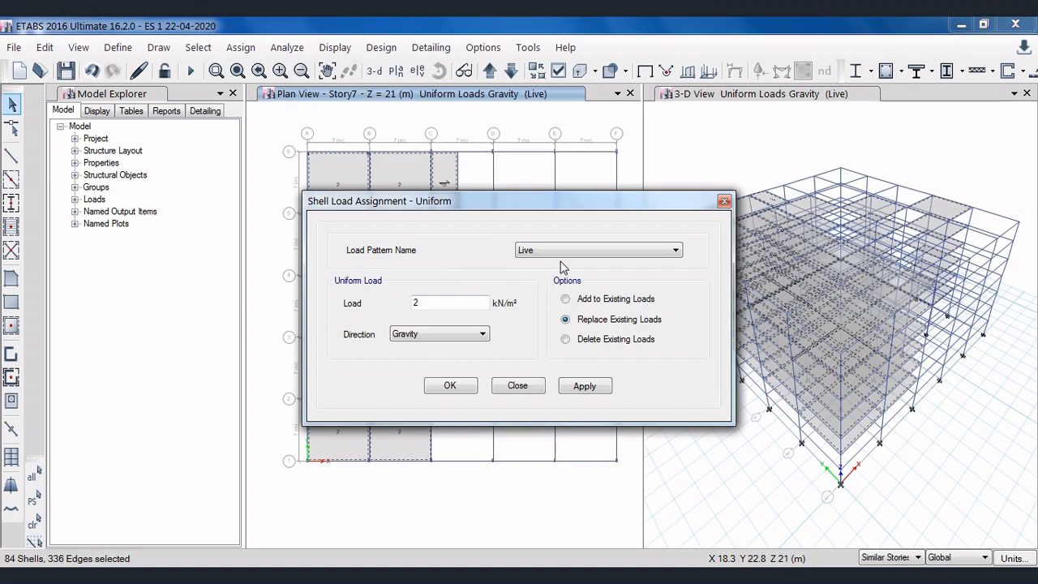
click(561, 251)
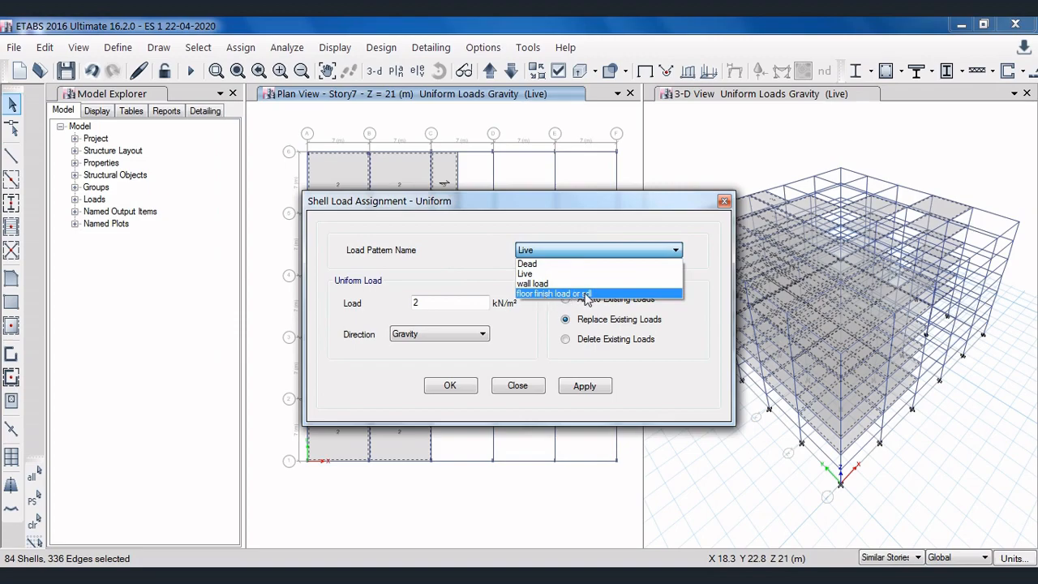
click(589, 293)
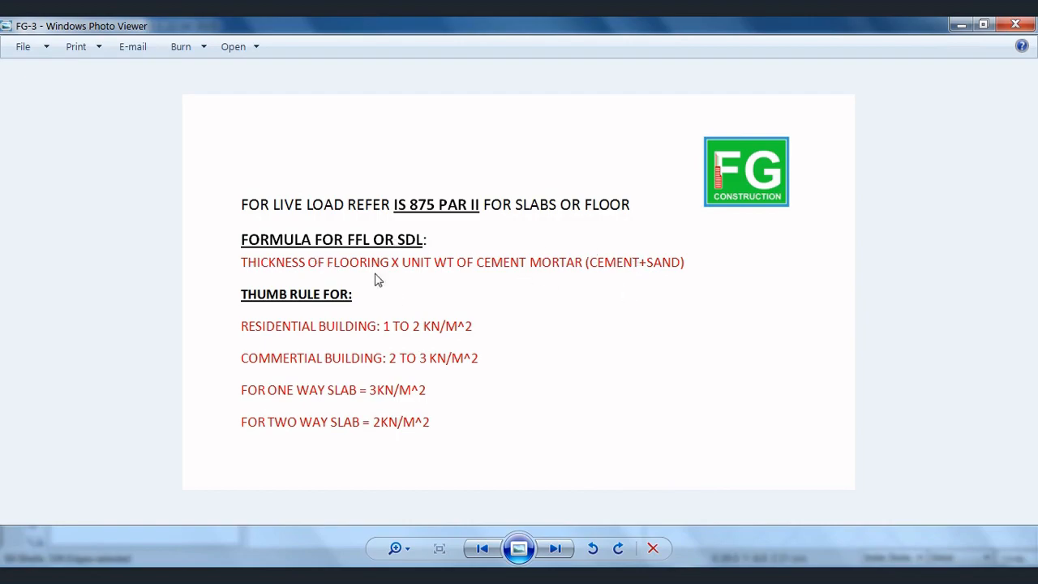
Step: Return from the FG-3 reference image to ETABS and assign a floor finish load of 1.5 kN/m² to the selected floors
click(959, 24)
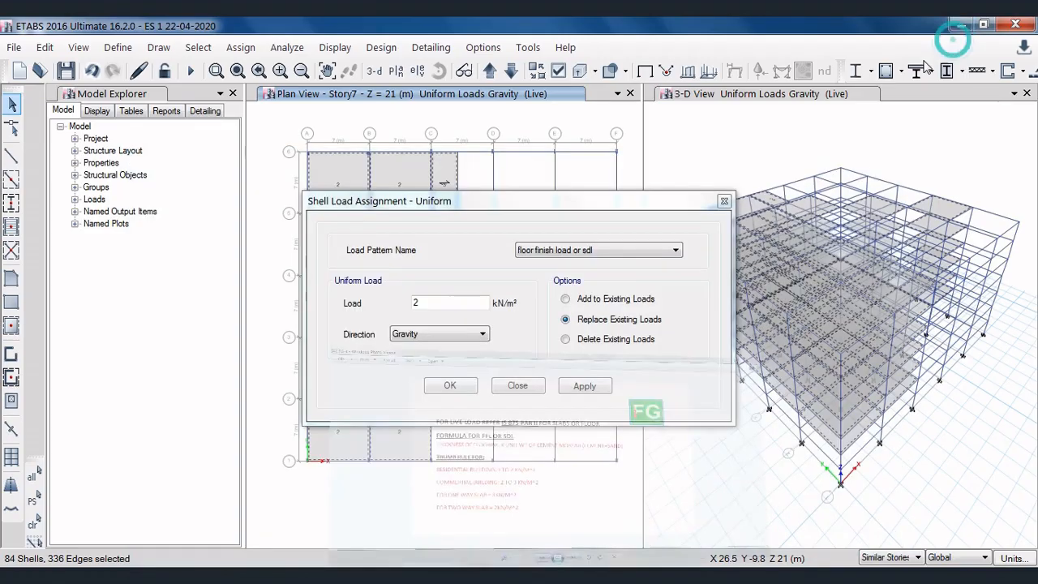
double_click(439, 298)
text(1.5)
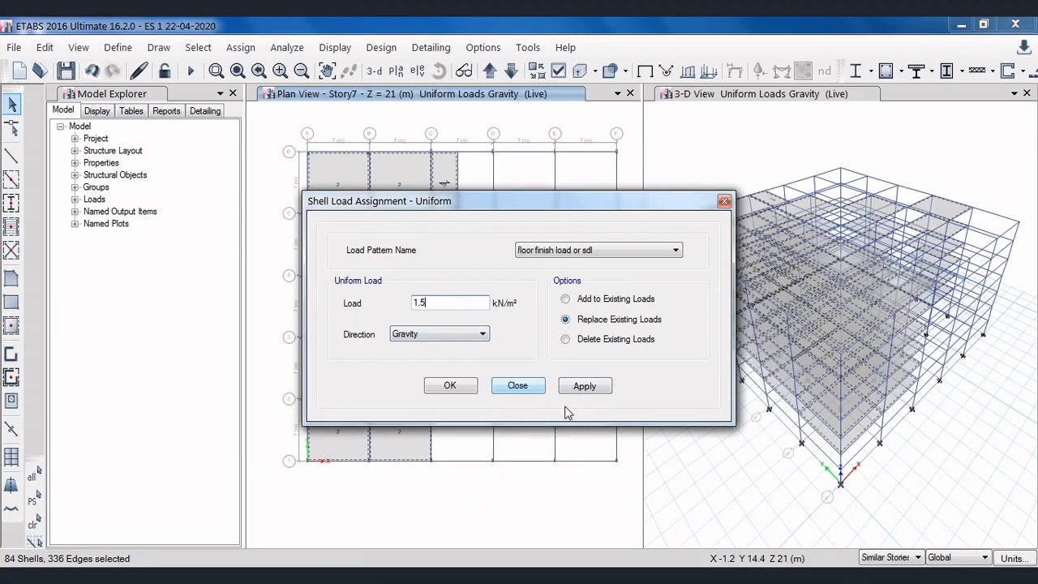
click(585, 386)
click(456, 387)
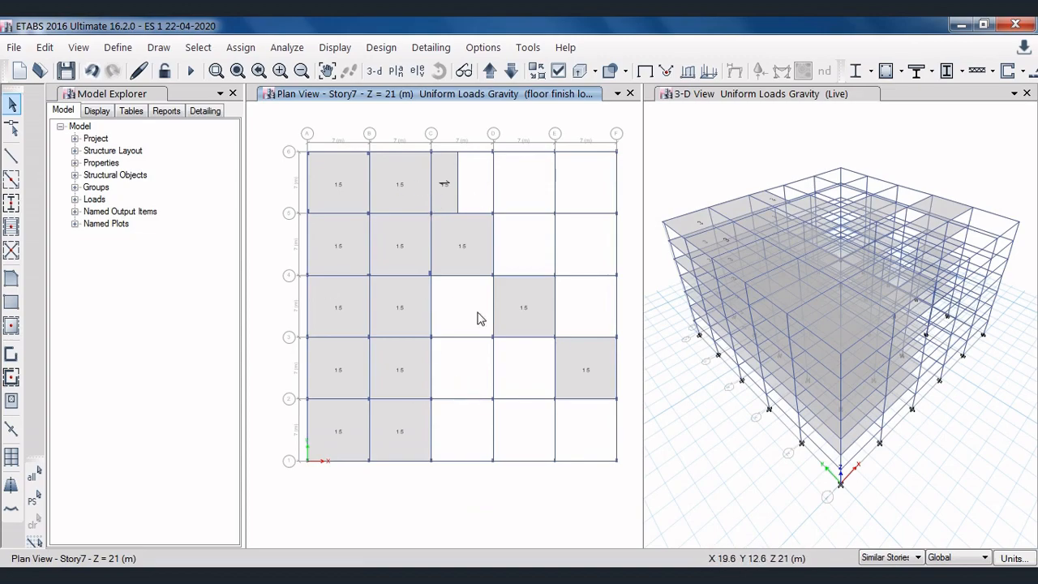
Step: Go through the plan views of the lower stories to check the floor finish loads on their slabs, ending back at Story7
click(509, 72)
click(508, 72)
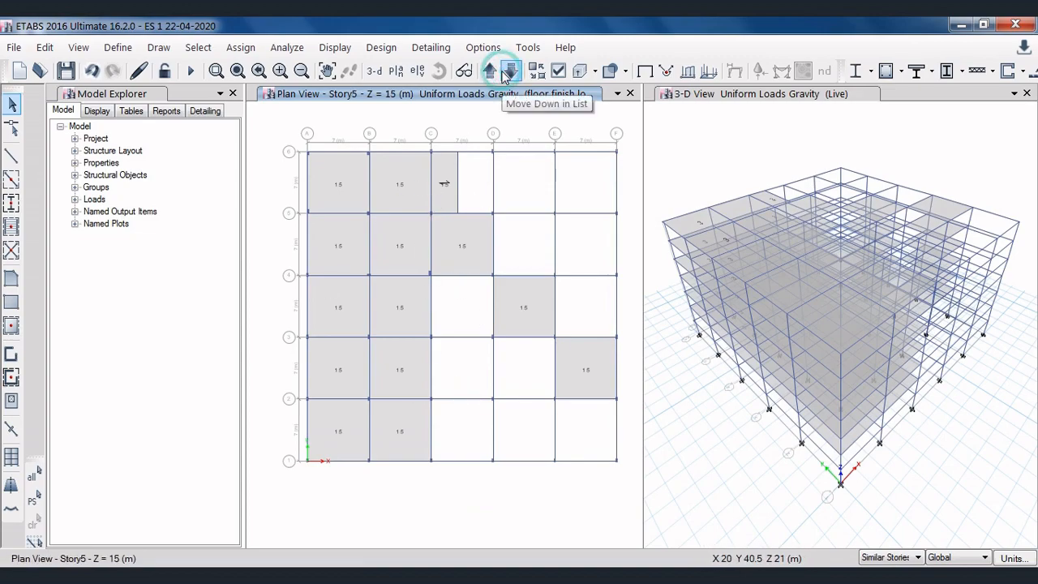
click(505, 75)
click(504, 75)
click(504, 74)
click(505, 75)
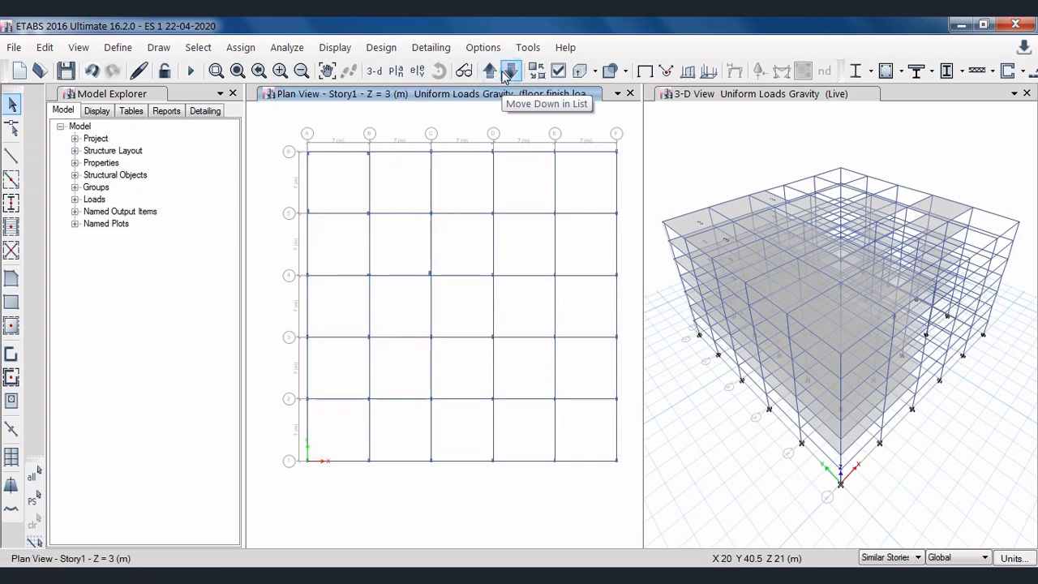
click(505, 75)
click(504, 74)
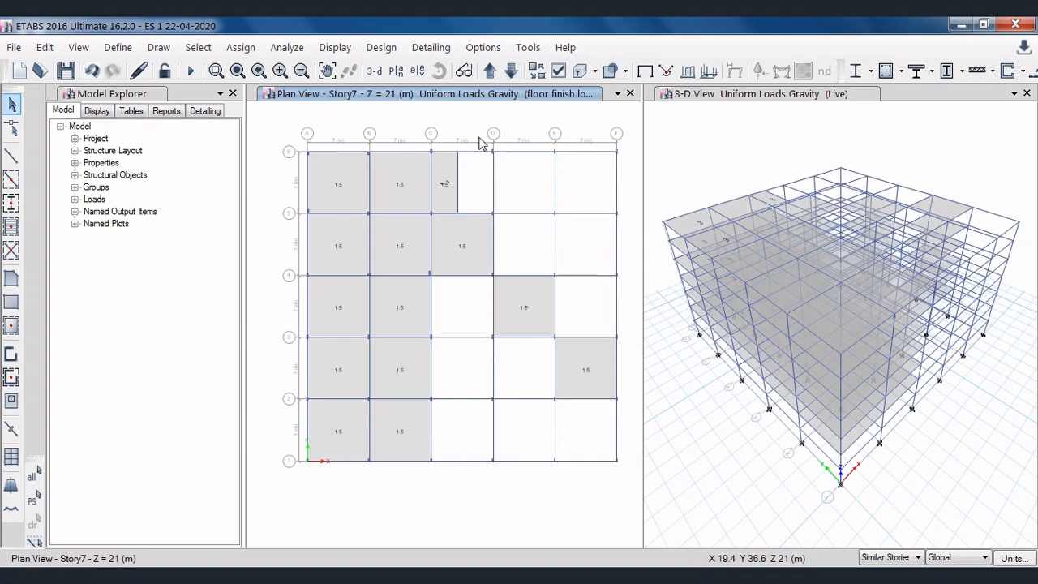